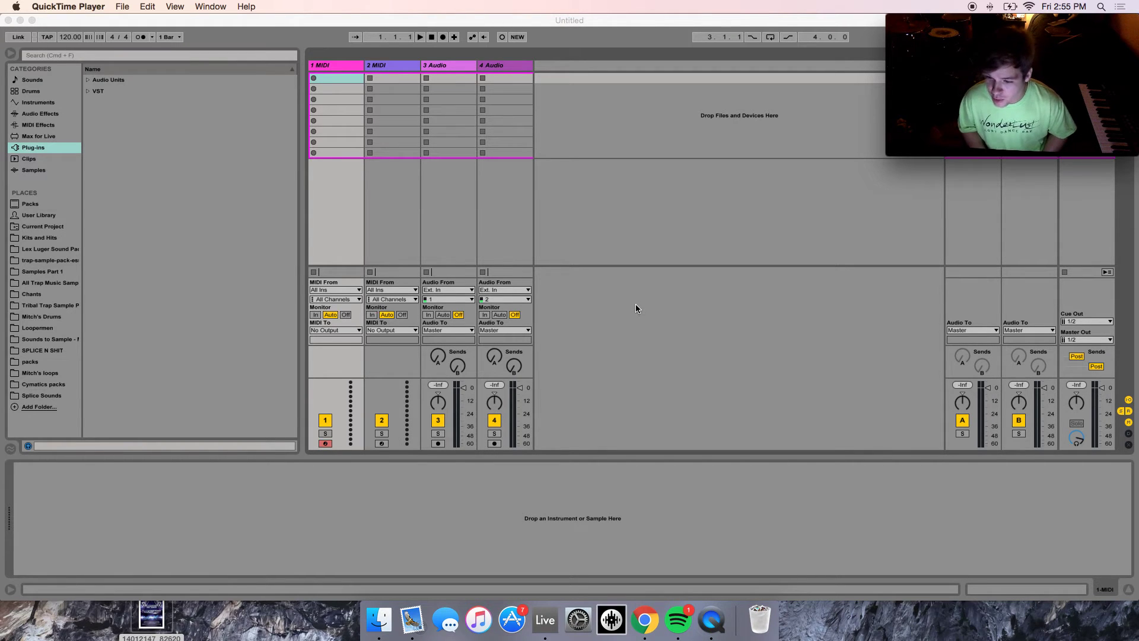
# View the Bass Redemption flyer PNG from the desktop at full screen and close it.
pyautogui.doubleClick(143, 626)
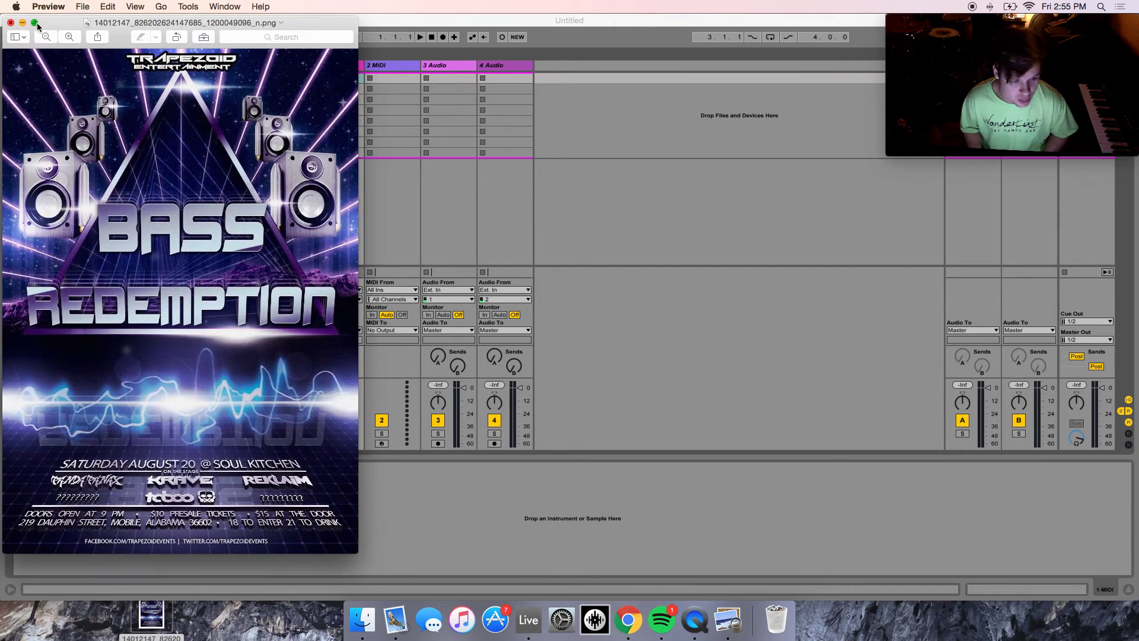
pyautogui.click(36, 22)
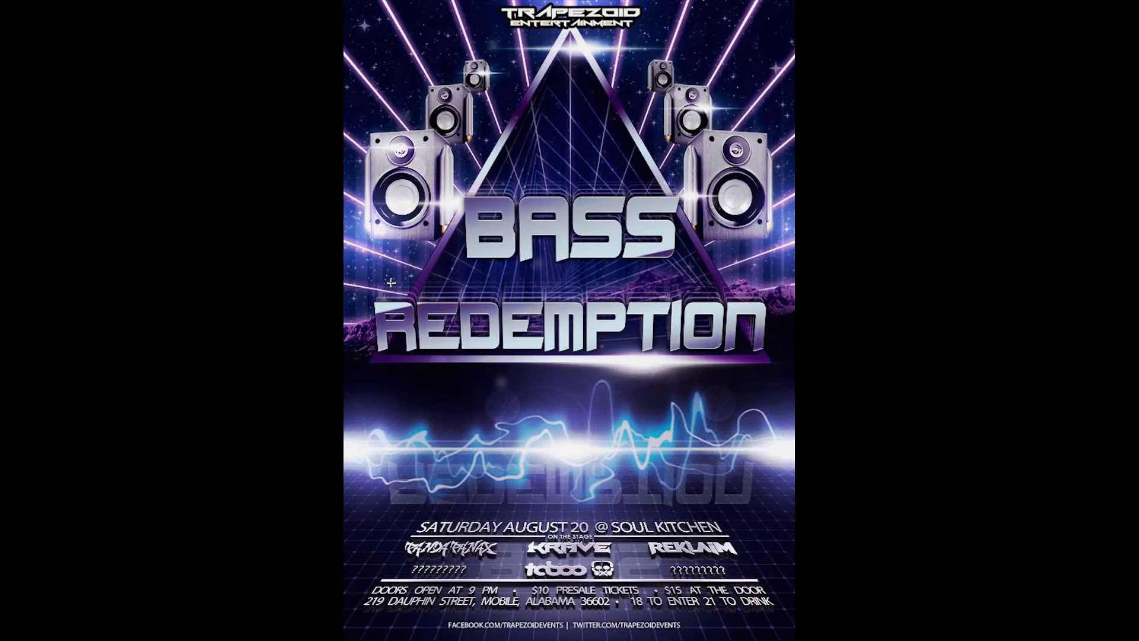
pyautogui.press('Escape')
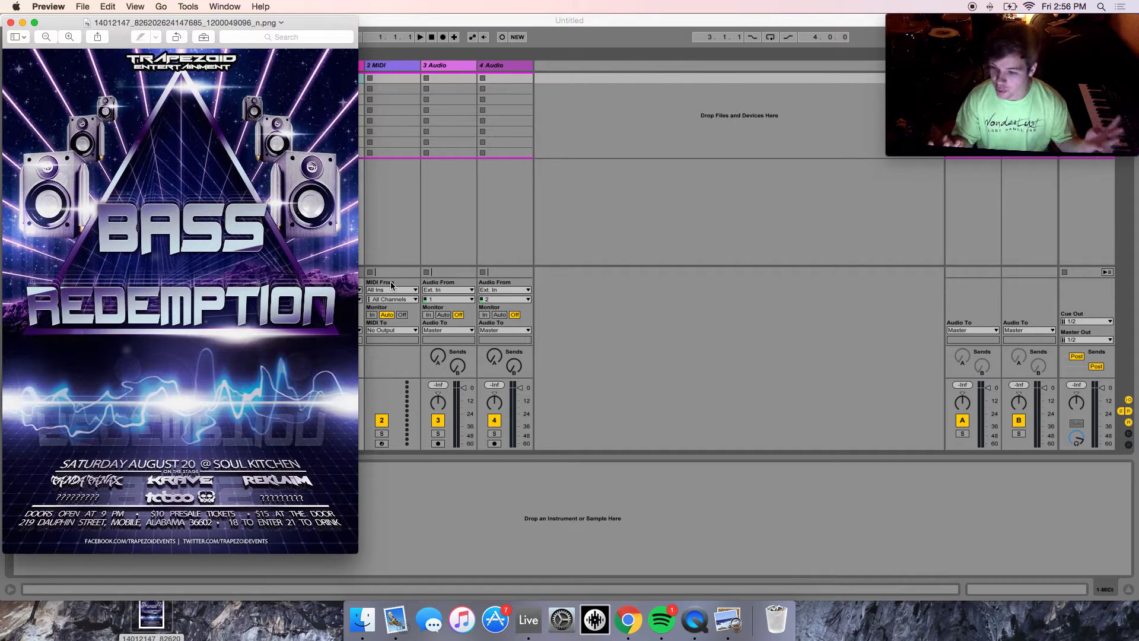
pyautogui.click(10, 23)
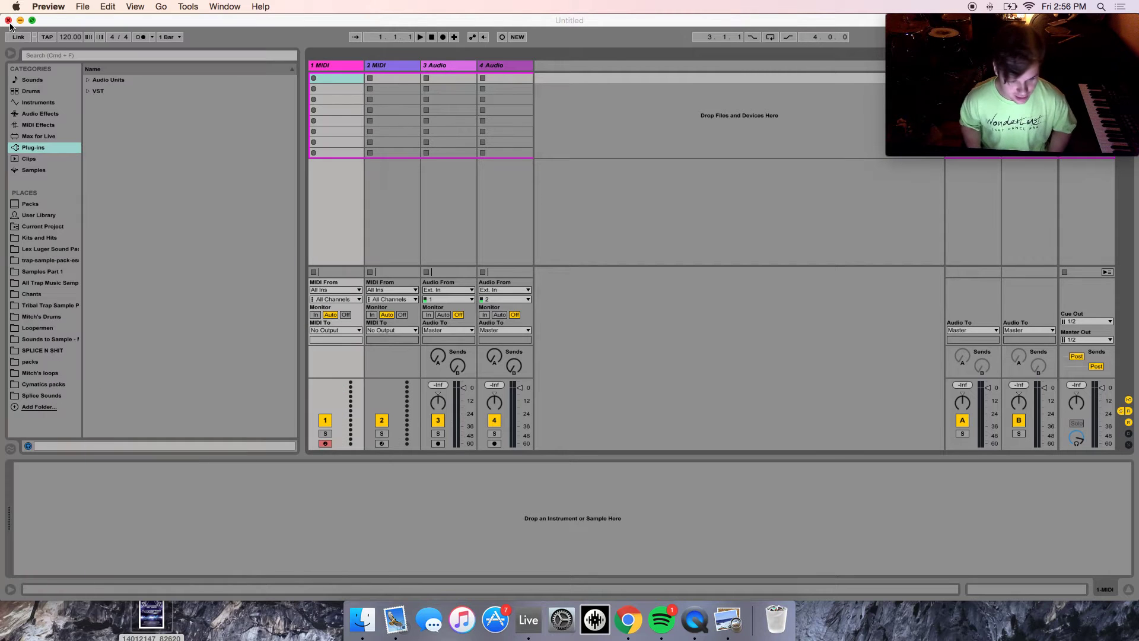
# Load the Serum VST instrument onto the 1 MIDI track.
pyautogui.click(90, 100)
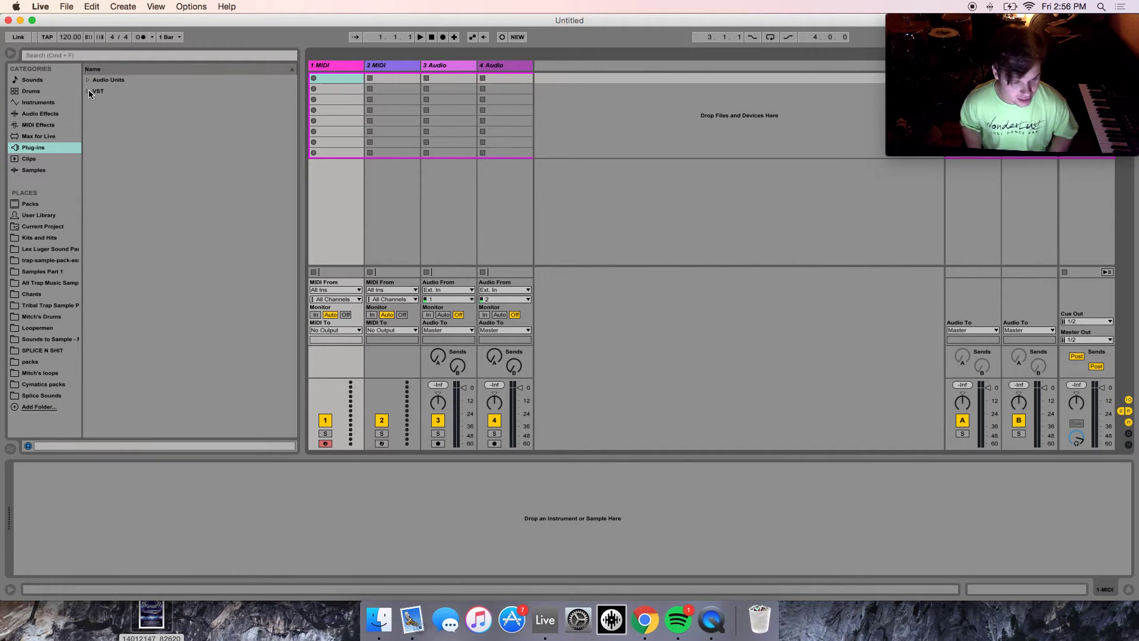
pyautogui.click(88, 91)
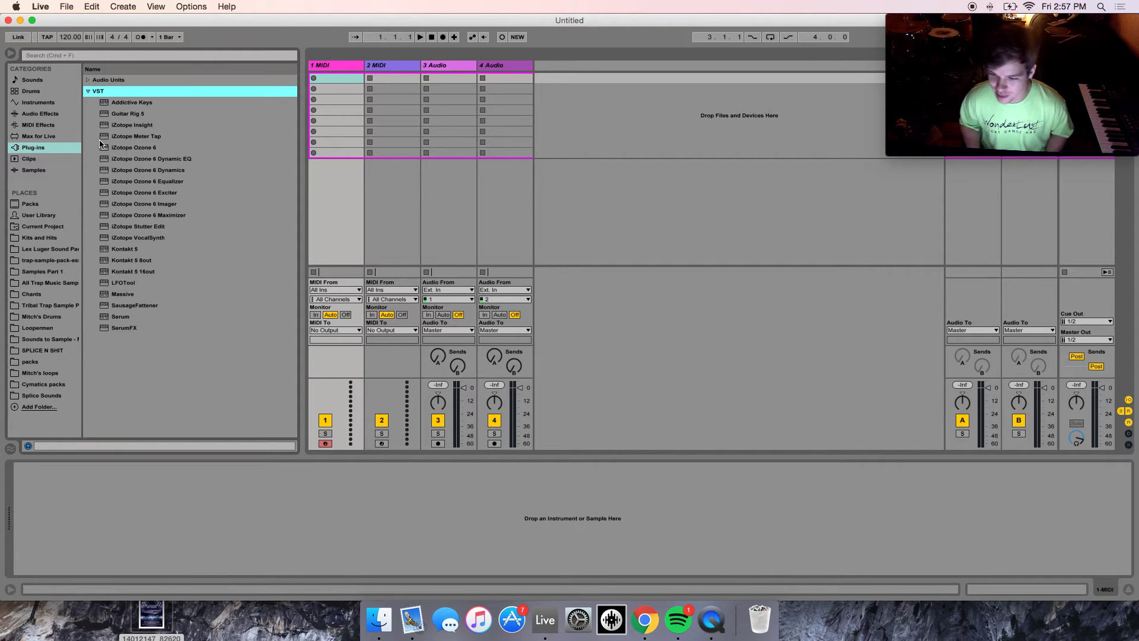
pyautogui.doubleClick(117, 317)
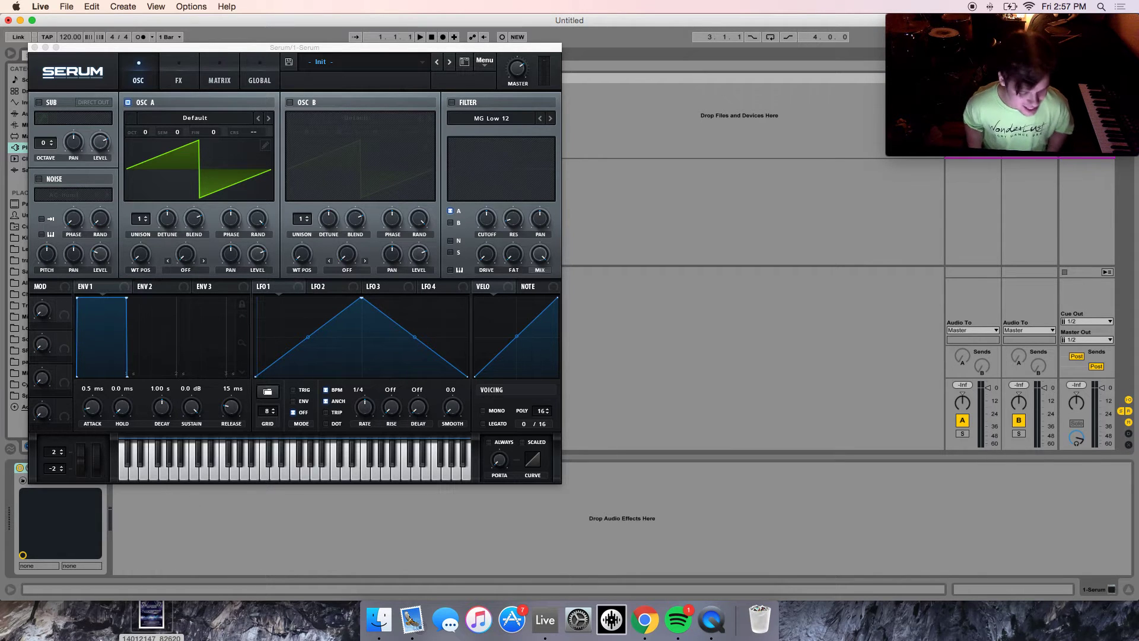
# Import the desktop flyer PNG into oscillator A as its wavetable and raise the wavetable position to 154.
pyautogui.moveTo(152, 617); pyautogui.dragTo(241, 165)
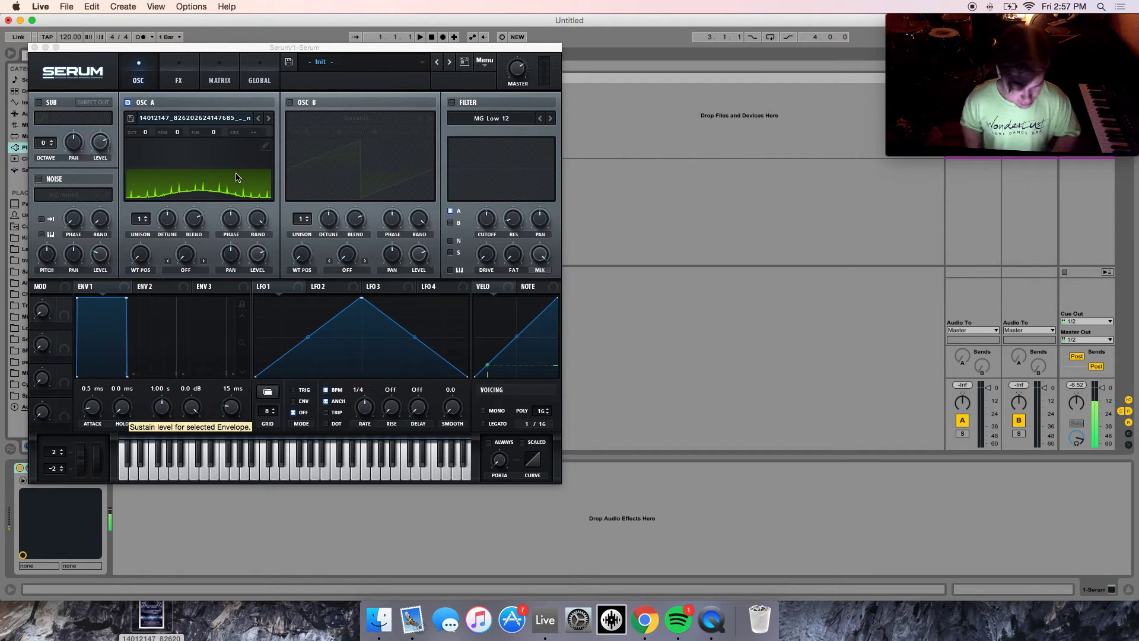
pyautogui.moveTo(141, 254); pyautogui.dragTo(266, 147)
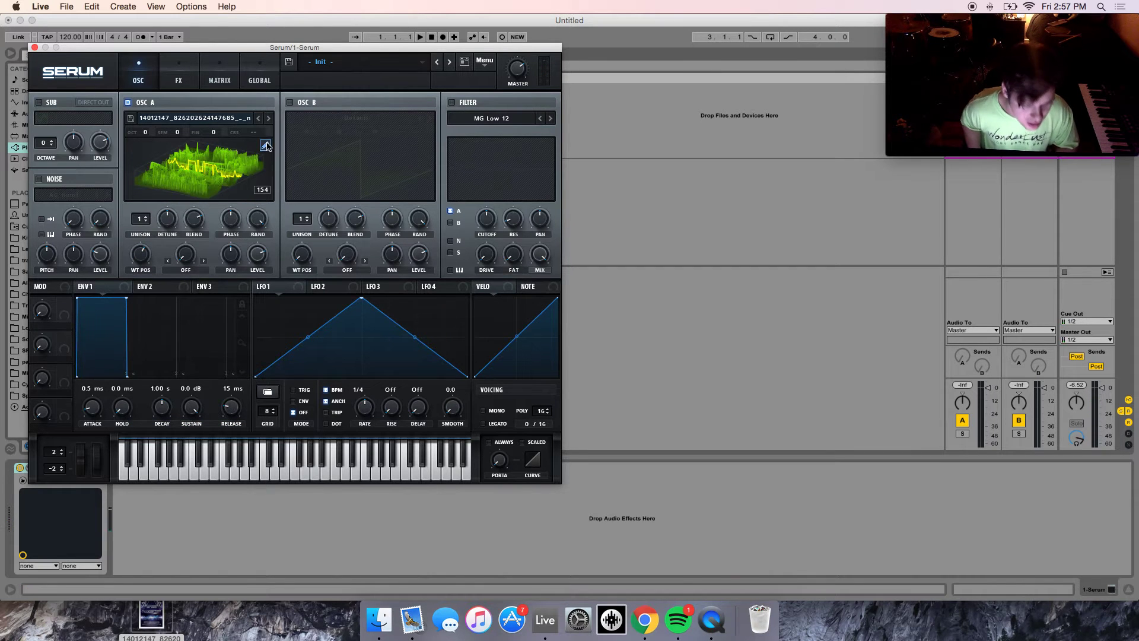
# Open oscillator A's wavetable editor and examine its Process and Morph operations.
pyautogui.click(265, 146)
pyautogui.click(155, 179)
pyautogui.click(124, 181)
pyautogui.click(124, 182)
pyautogui.click(122, 181)
pyautogui.click(118, 182)
pyautogui.click(115, 193)
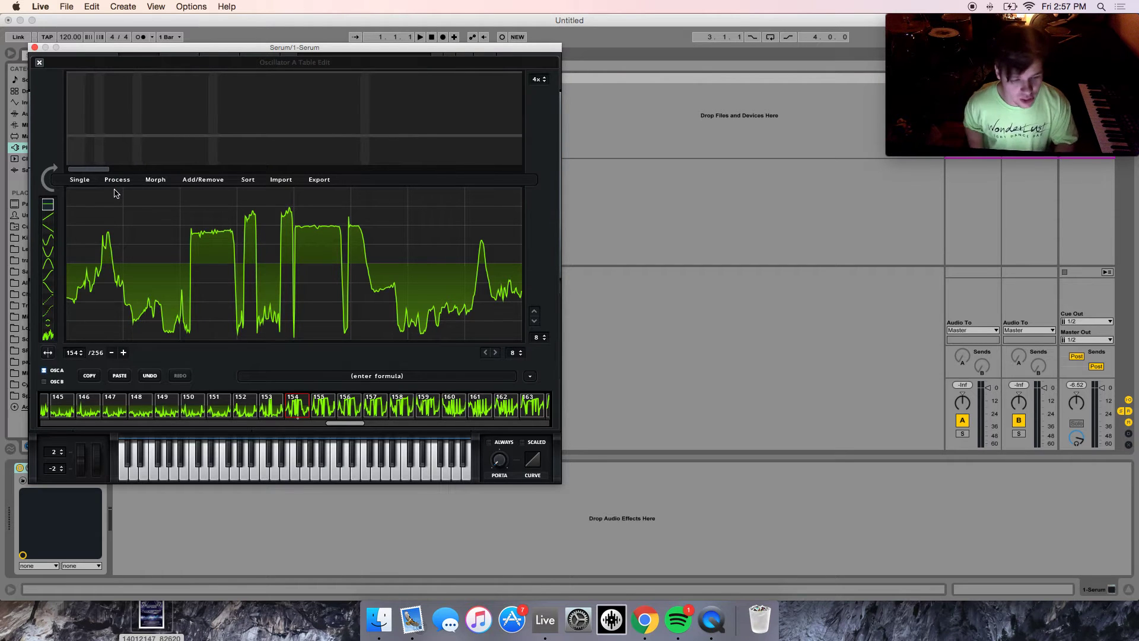
pyautogui.click(154, 179)
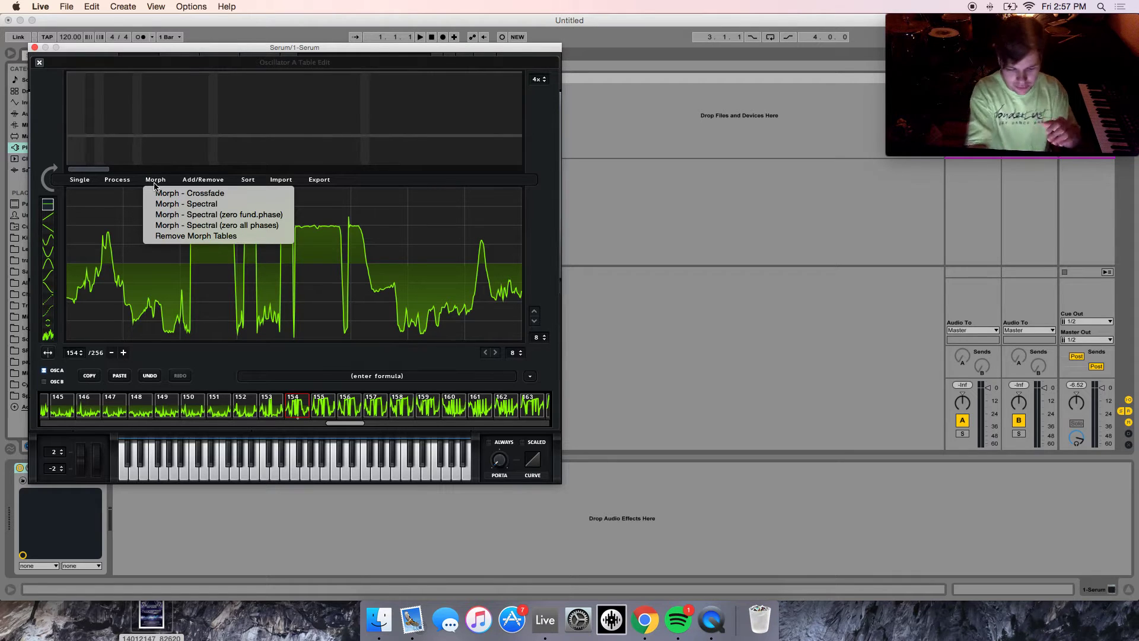
pyautogui.click(78, 411)
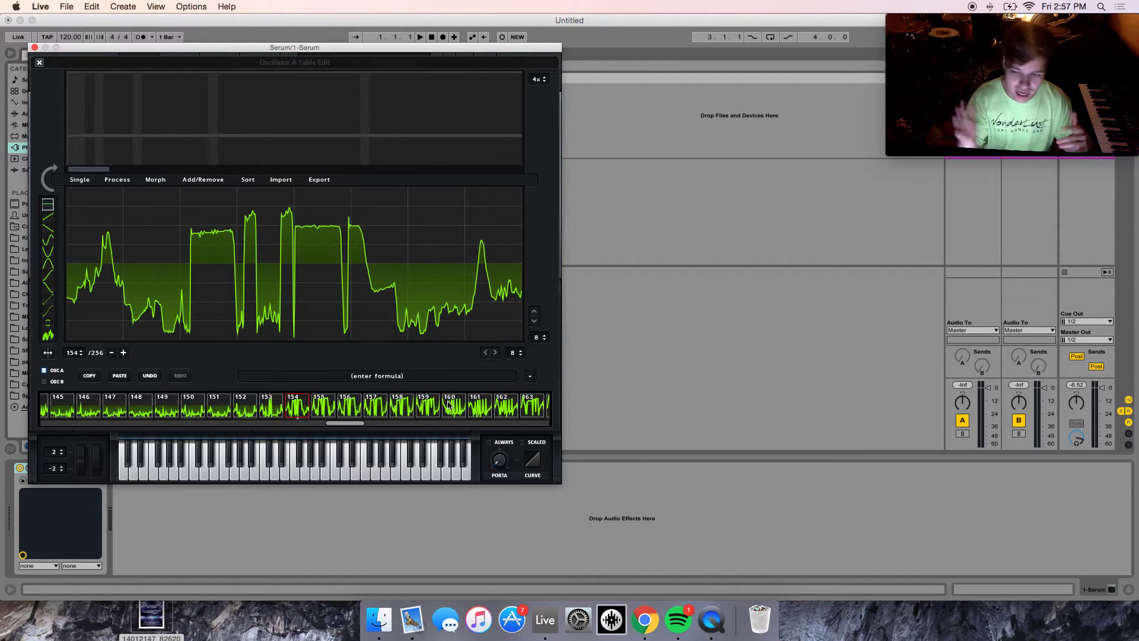
pyautogui.click(151, 180)
pyautogui.click(158, 198)
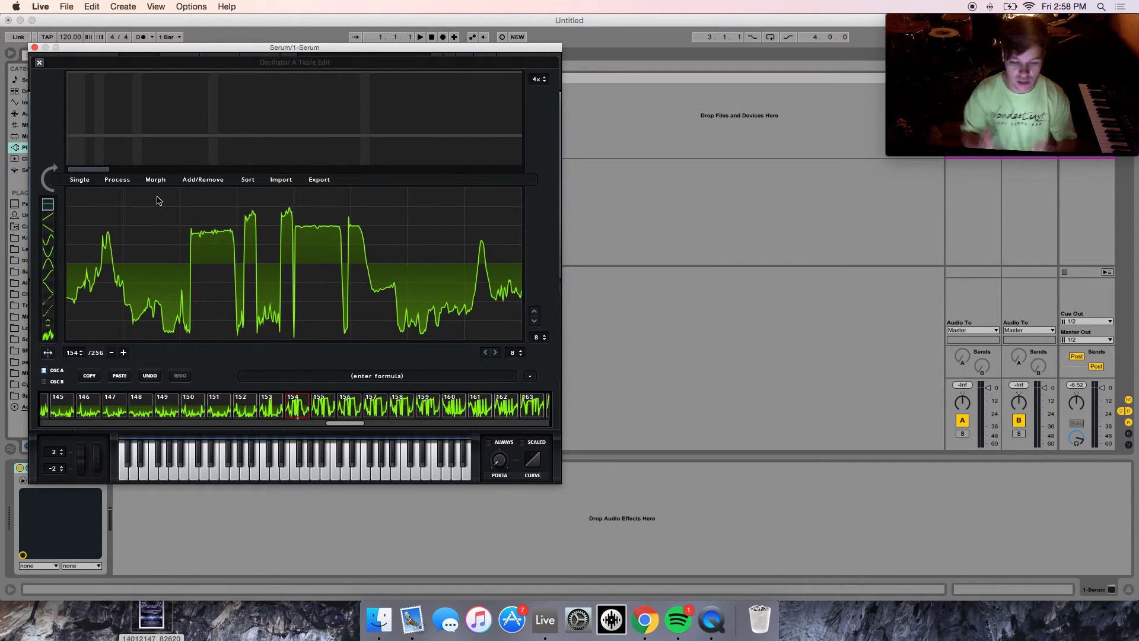
# Apply X-Fade Edges (grid size) to oscillator A's wavetable frames and close the wavetable editor.
pyautogui.click(137, 182)
pyautogui.click(135, 188)
pyautogui.click(114, 177)
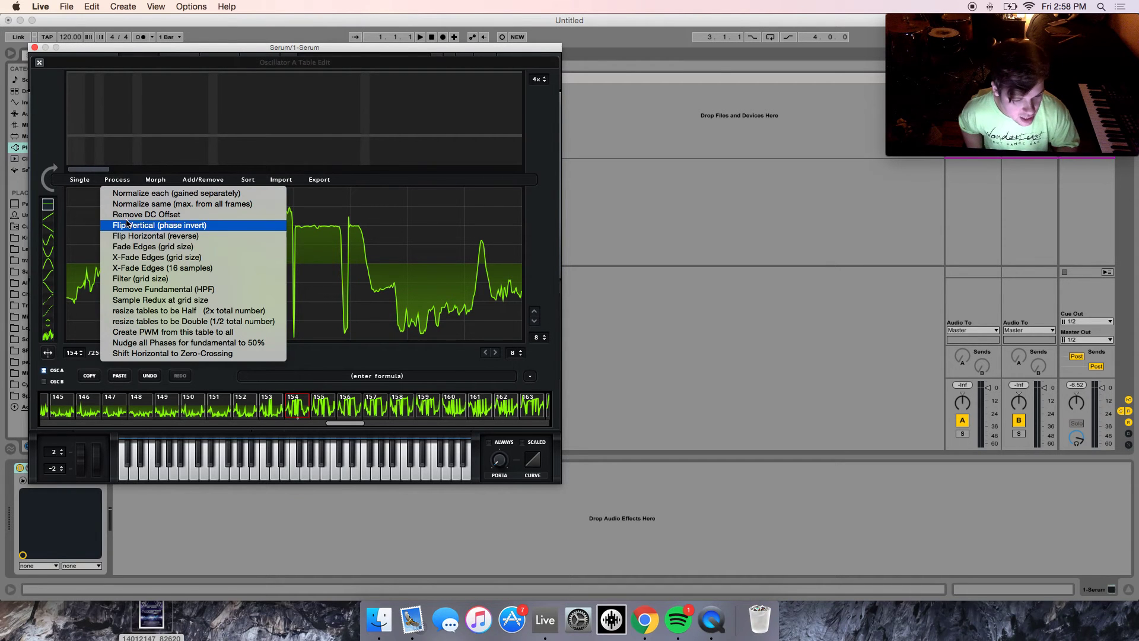
pyautogui.click(134, 260)
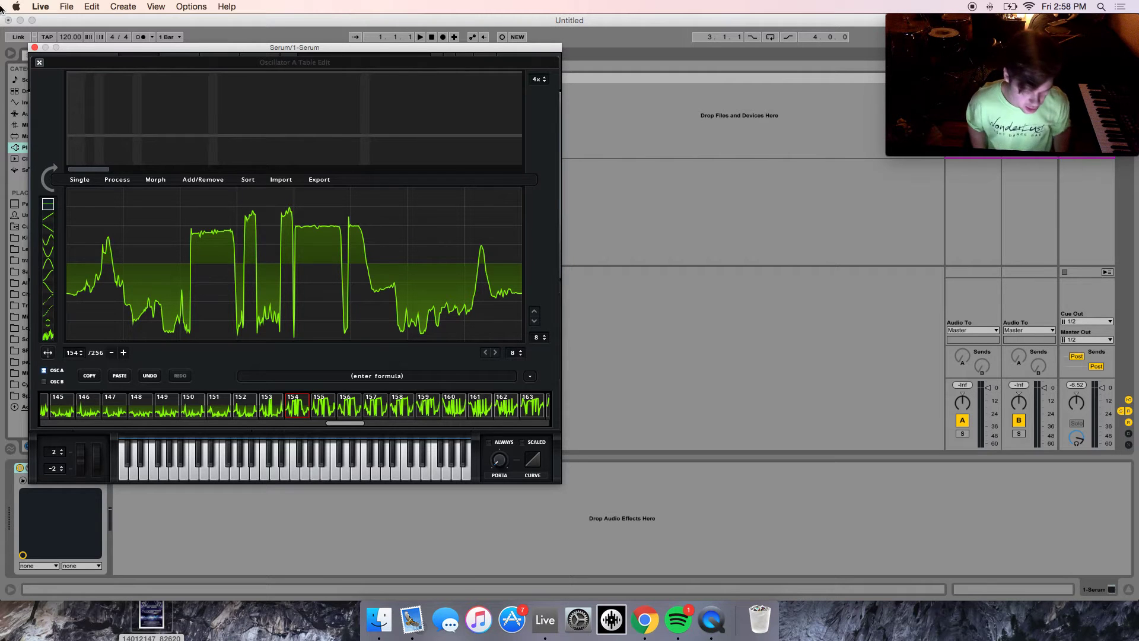
pyautogui.click(39, 62)
# Set oscillator A's wavetable position to 165 and modulate it with LFO 1 in Trig mode.
pyautogui.moveTo(144, 257); pyautogui.dragTo(144, 335)
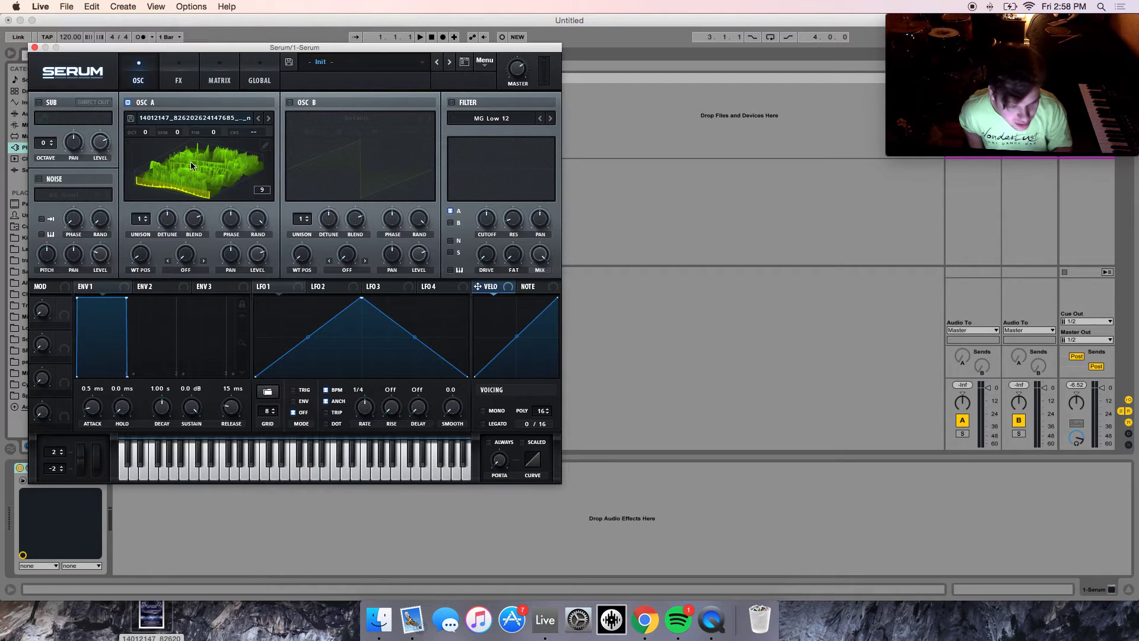
pyautogui.moveTo(142, 261)
pyautogui.mouseDown()
pyautogui.moveTo(141, 238)
pyautogui.moveTo(191, 157)
pyautogui.moveTo(196, 198)
pyautogui.moveTo(165, 291)
pyautogui.moveTo(191, 212)
pyautogui.moveTo(144, 284)
pyautogui.moveTo(155, 266)
pyautogui.mouseUp()
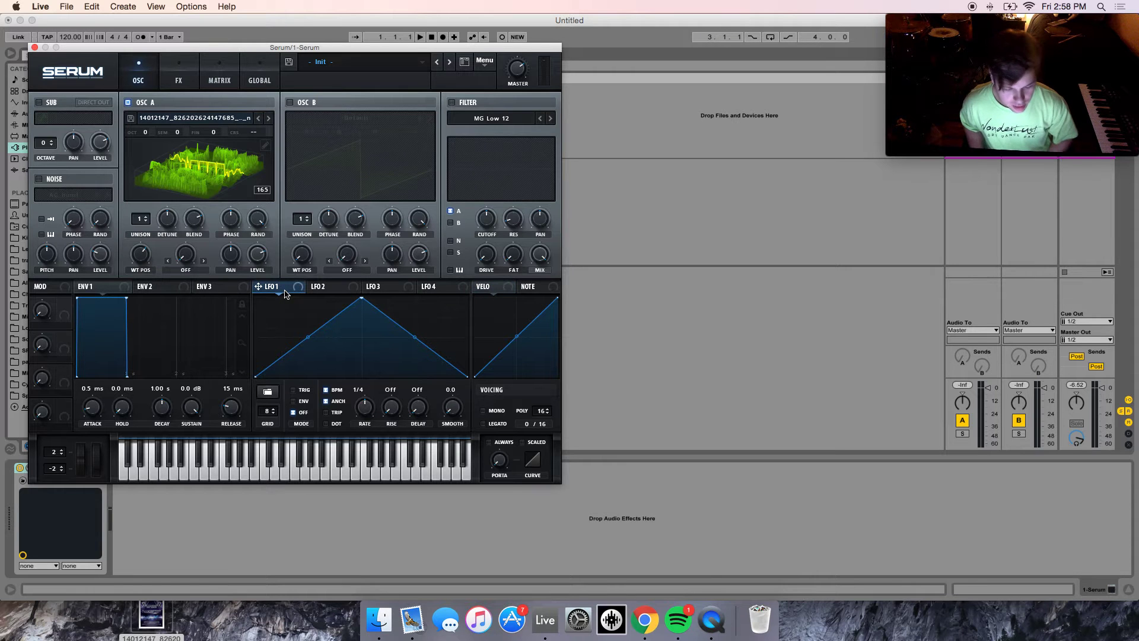
pyautogui.moveTo(264, 292); pyautogui.dragTo(132, 264)
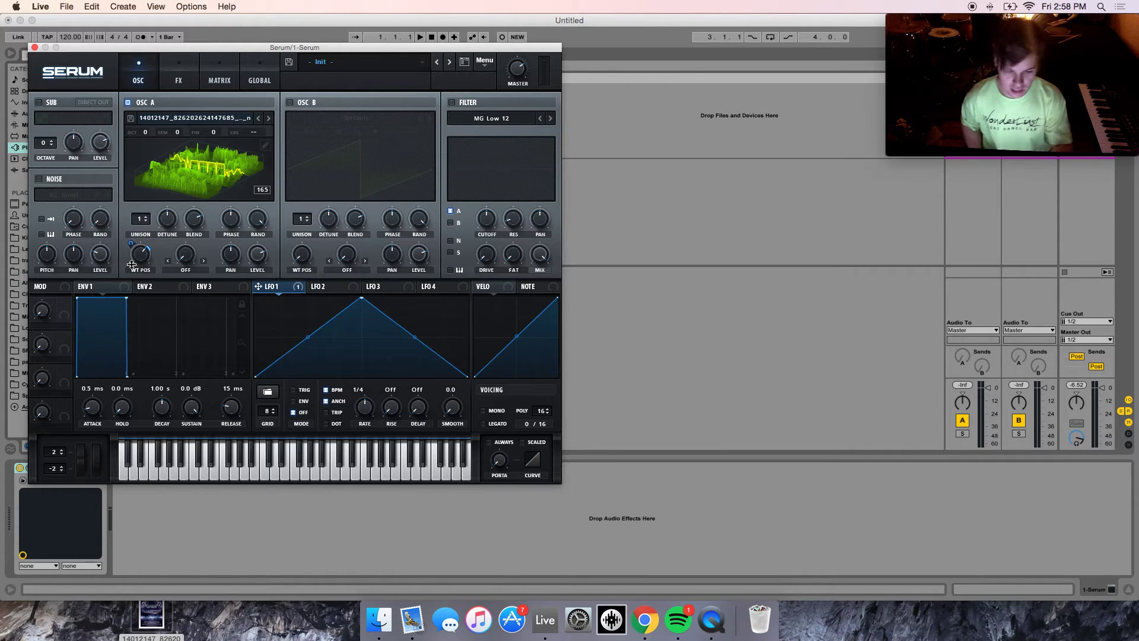
pyautogui.click(294, 390)
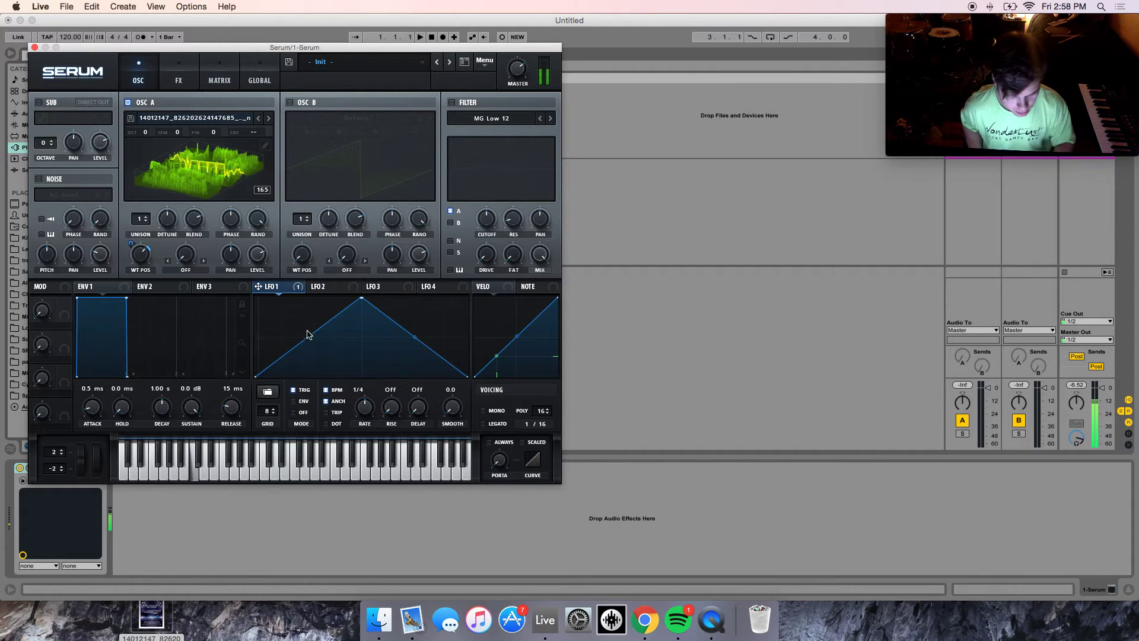
# Curve LFO 1's rise steeply upward with an earlier peak, and set oscillator A's wavetable position to 220.
pyautogui.moveTo(308, 337); pyautogui.dragTo(302, 318)
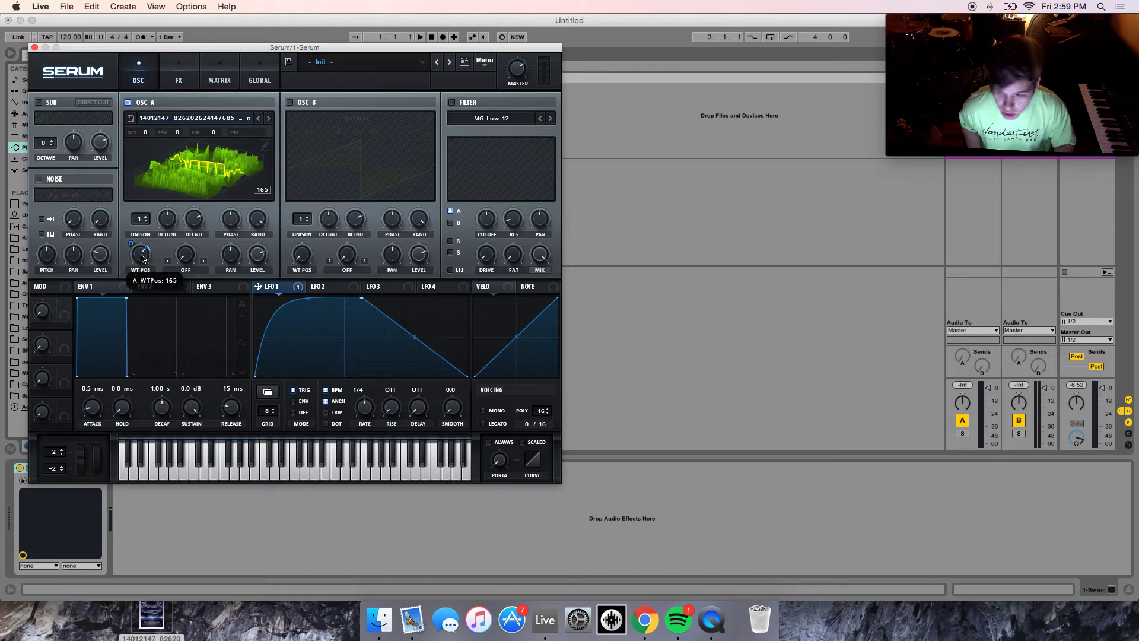
pyautogui.moveTo(143, 255); pyautogui.dragTo(143, 237)
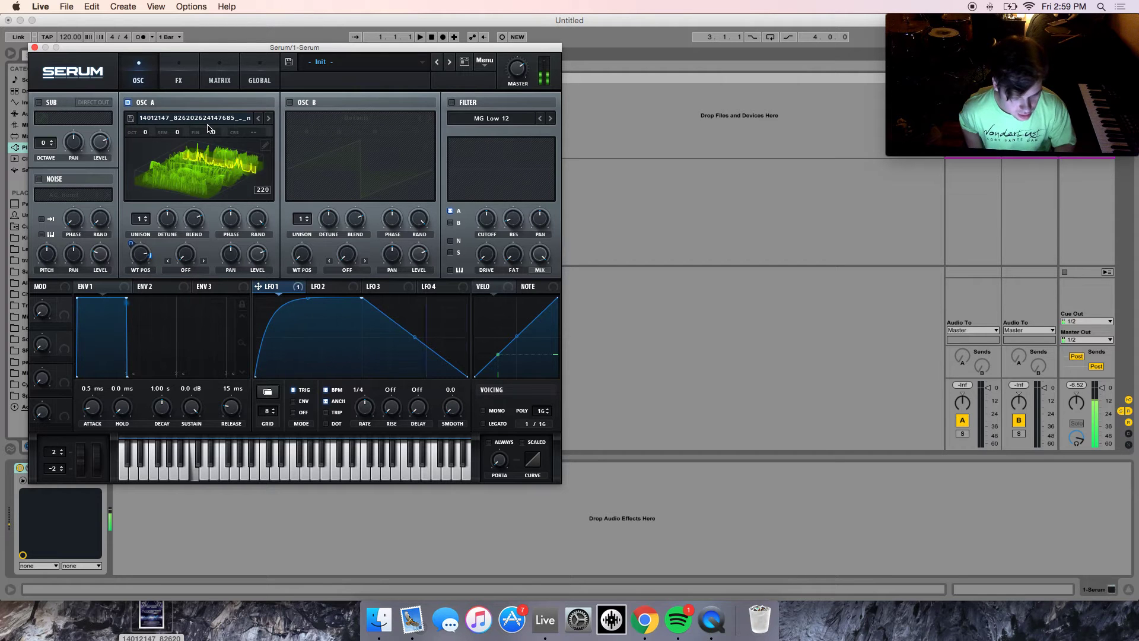
pyautogui.click(203, 162)
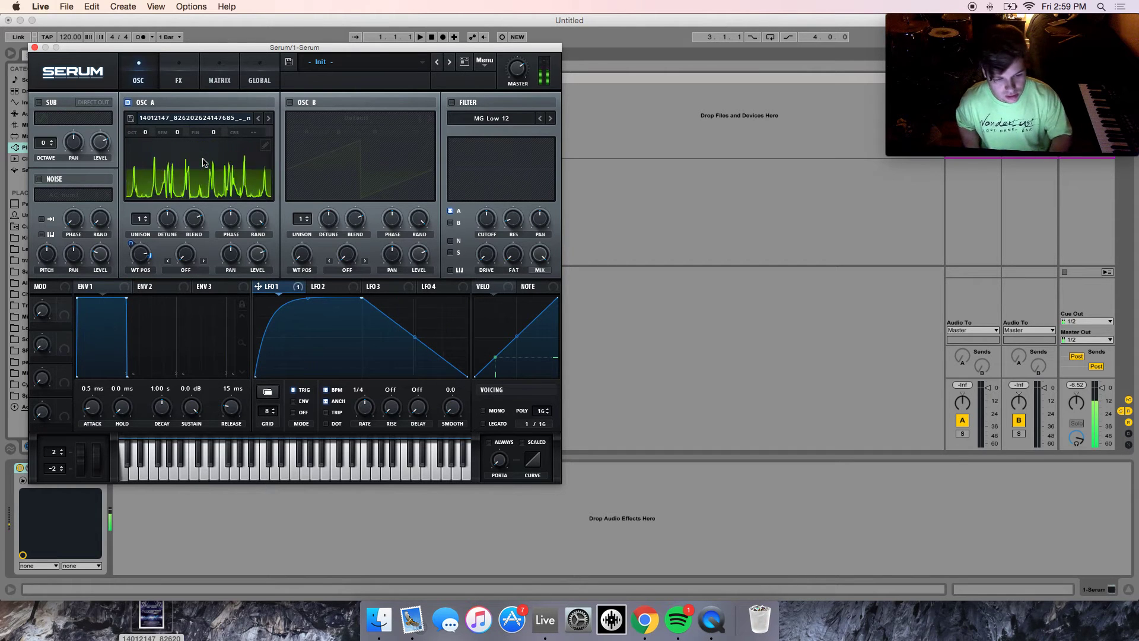
pyautogui.moveTo(359, 308); pyautogui.dragTo(308, 295)
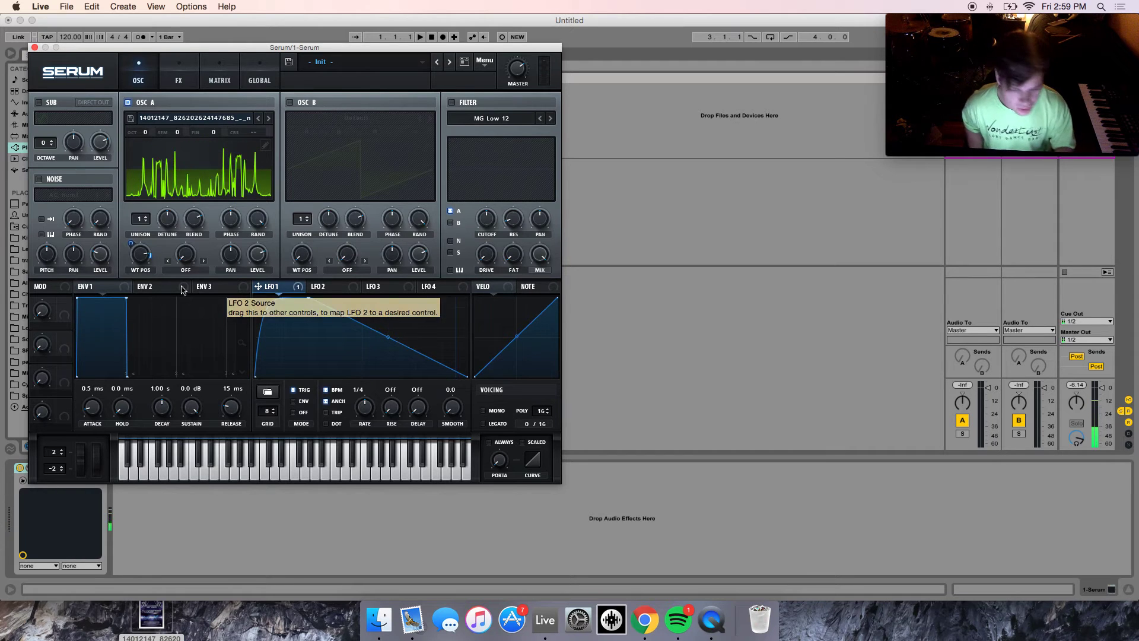
# Set oscillator A's warp mode to Bend -.
pyautogui.click(189, 270)
pyautogui.click(193, 272)
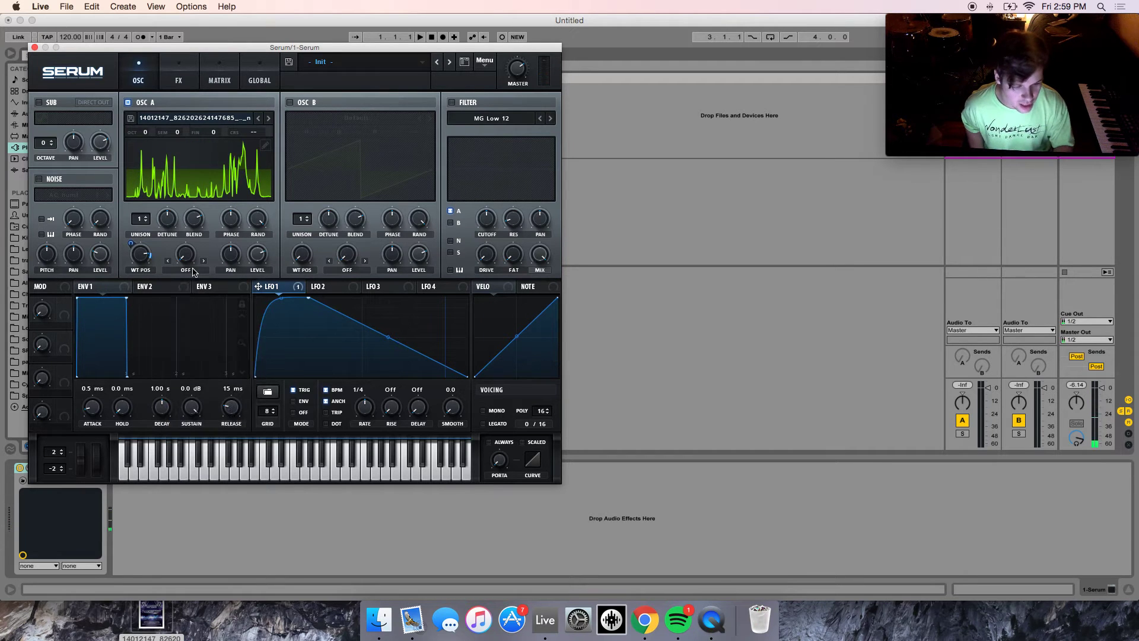
pyautogui.click(193, 272)
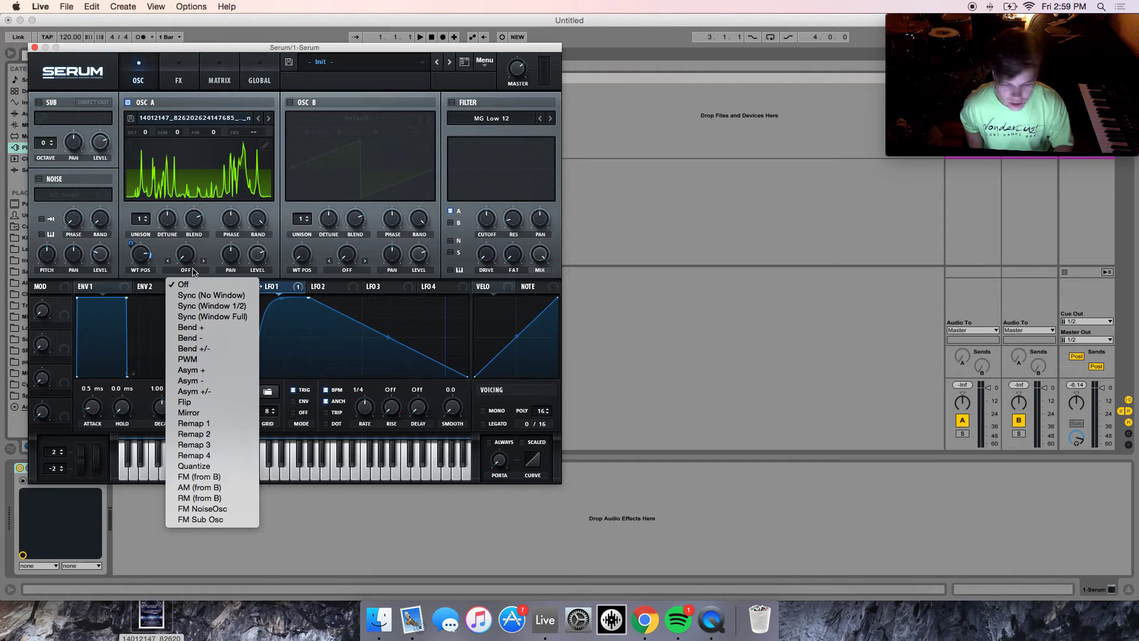
pyautogui.click(209, 343)
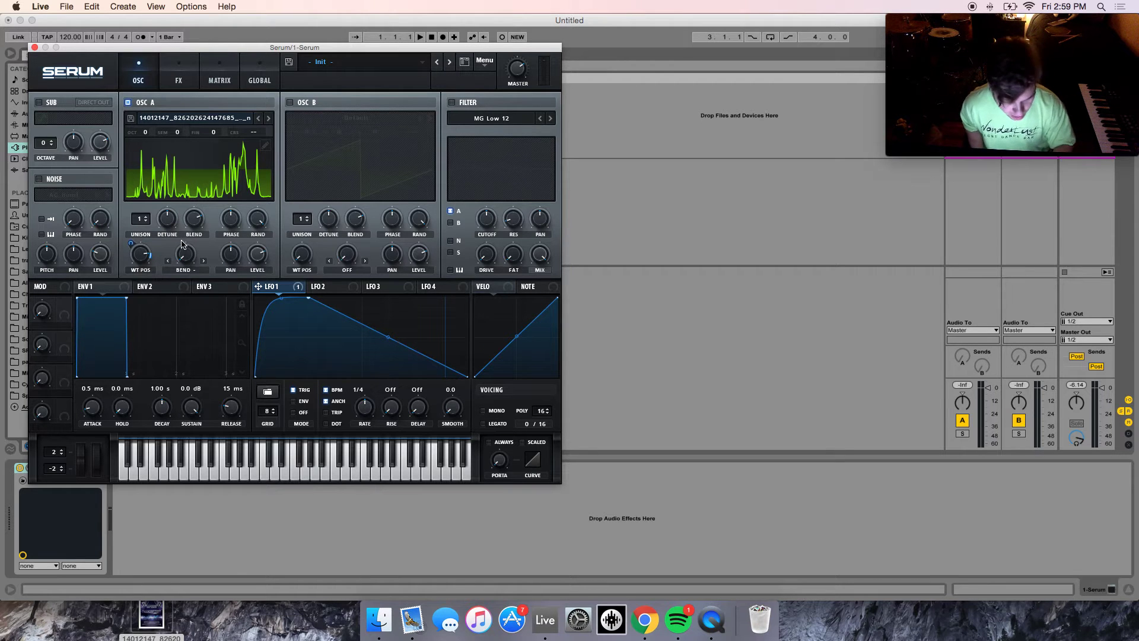
# Audition oscillator A's warp amount in Bend - and Bend +, and assign LFO 1 to the warp amount in Bend -.
pyautogui.moveTo(184, 256); pyautogui.dragTo(227, 195)
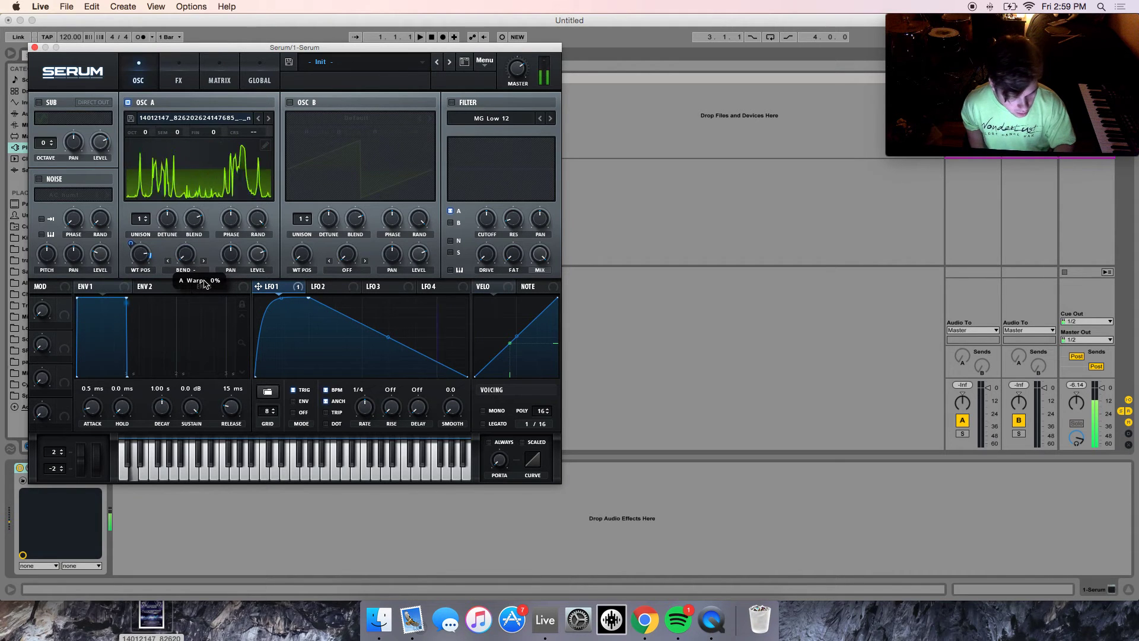
pyautogui.click(168, 261)
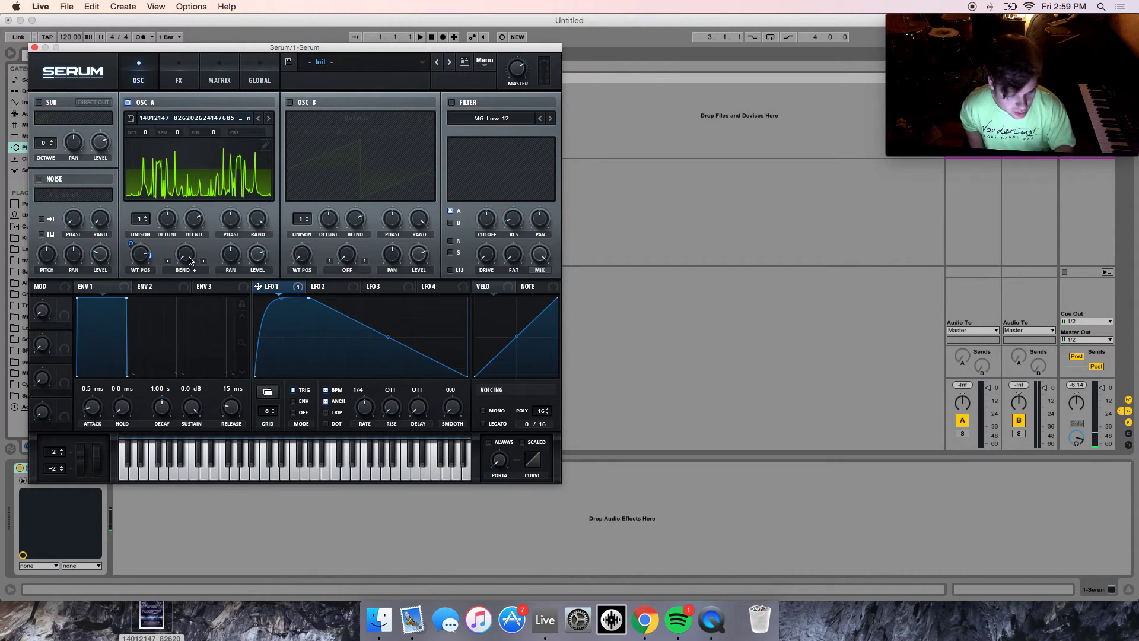
pyautogui.moveTo(190, 261)
pyautogui.mouseDown()
pyautogui.moveTo(225, 163)
pyautogui.moveTo(201, 259)
pyautogui.mouseUp()
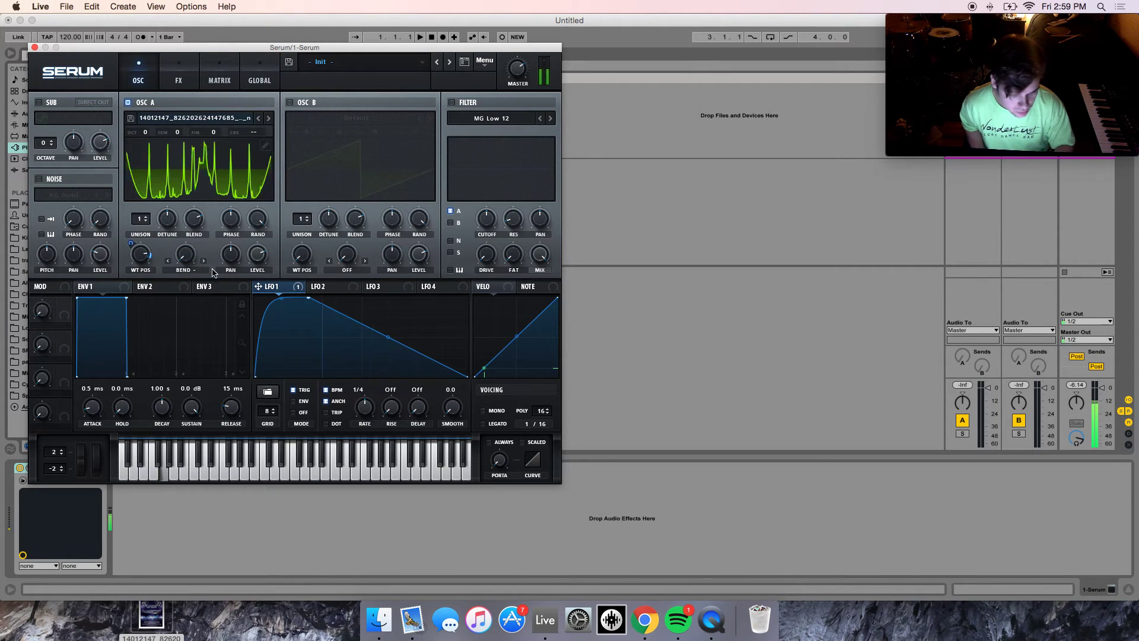
pyautogui.click(204, 261)
pyautogui.moveTo(258, 286); pyautogui.dragTo(177, 253)
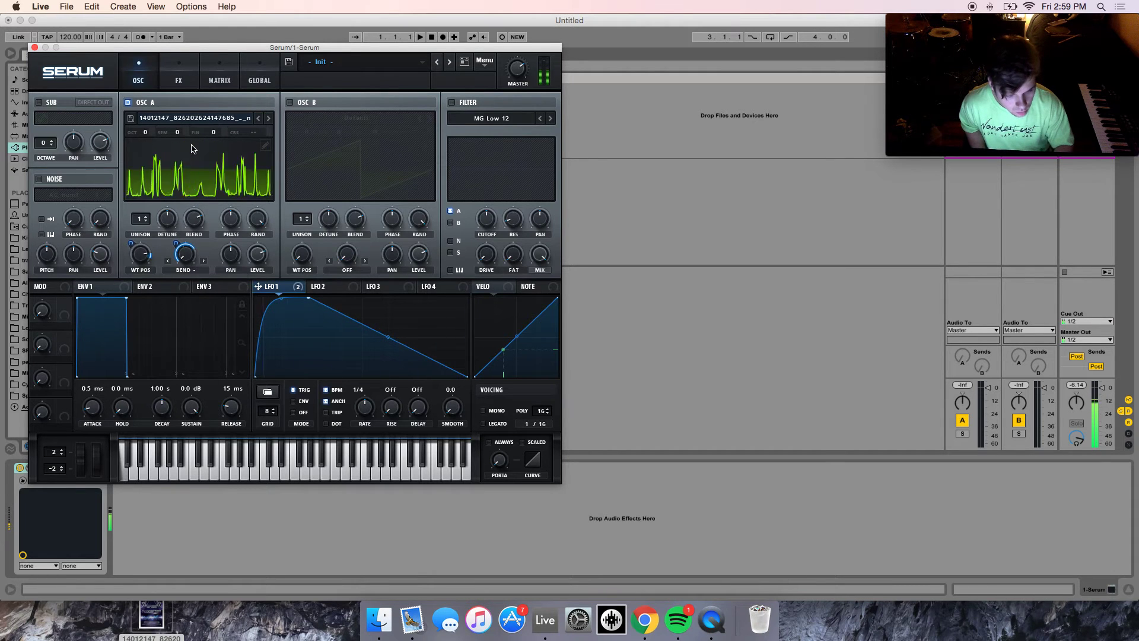
# Try the Bend + and PWM warp modes on oscillator A and return to Bend -.
pyautogui.click(203, 261)
pyautogui.click(168, 261)
pyautogui.click(168, 262)
pyautogui.click(194, 270)
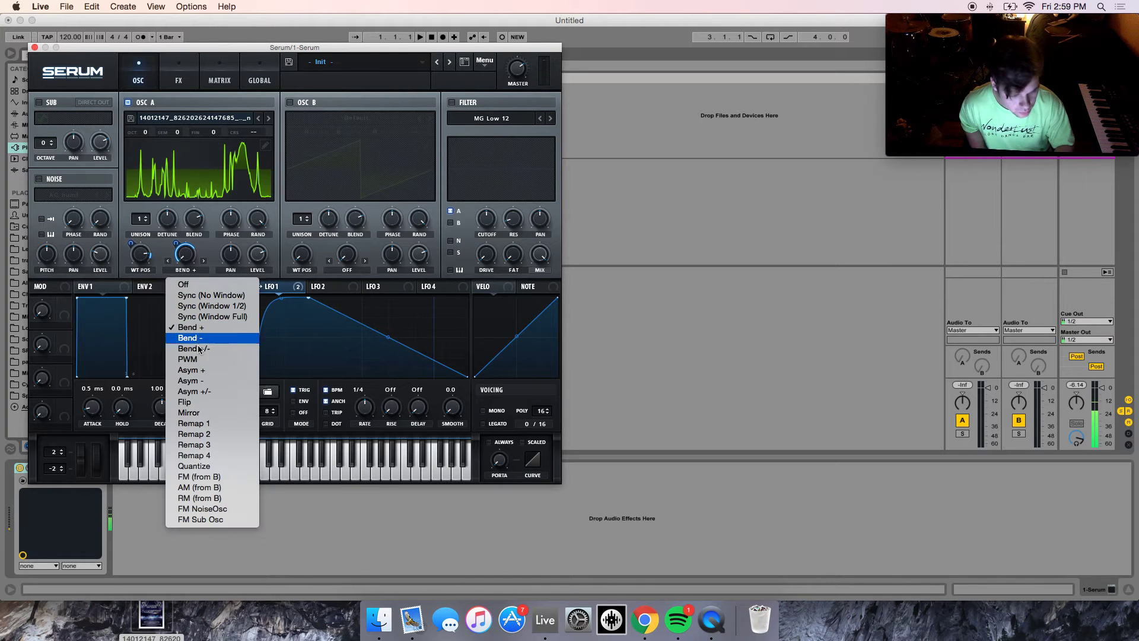
pyautogui.click(195, 358)
pyautogui.click(197, 275)
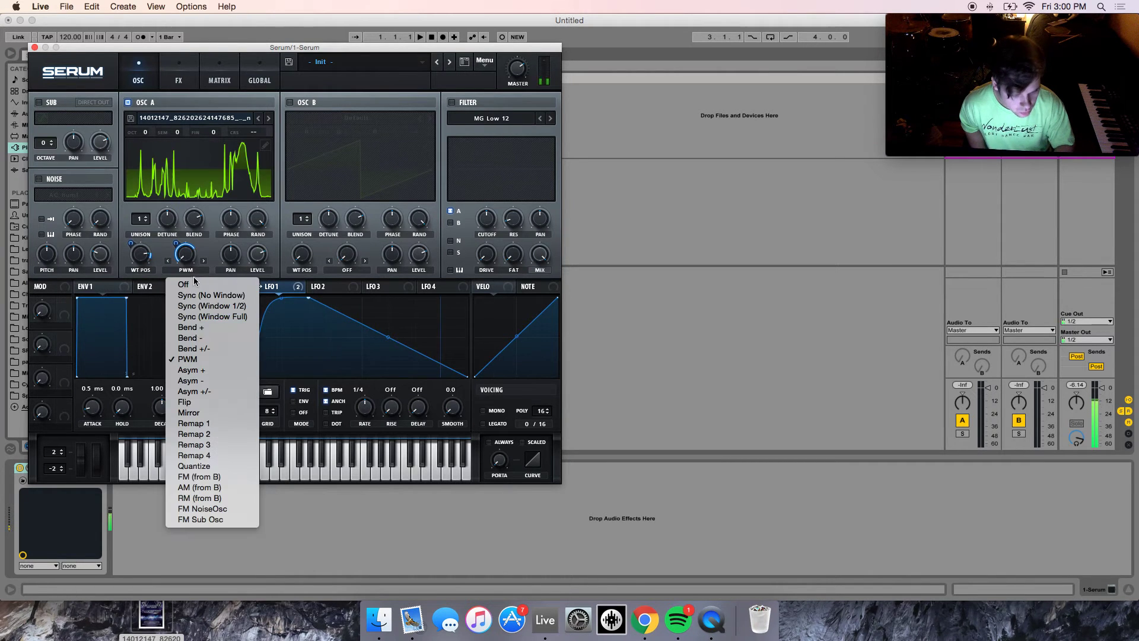
pyautogui.click(202, 342)
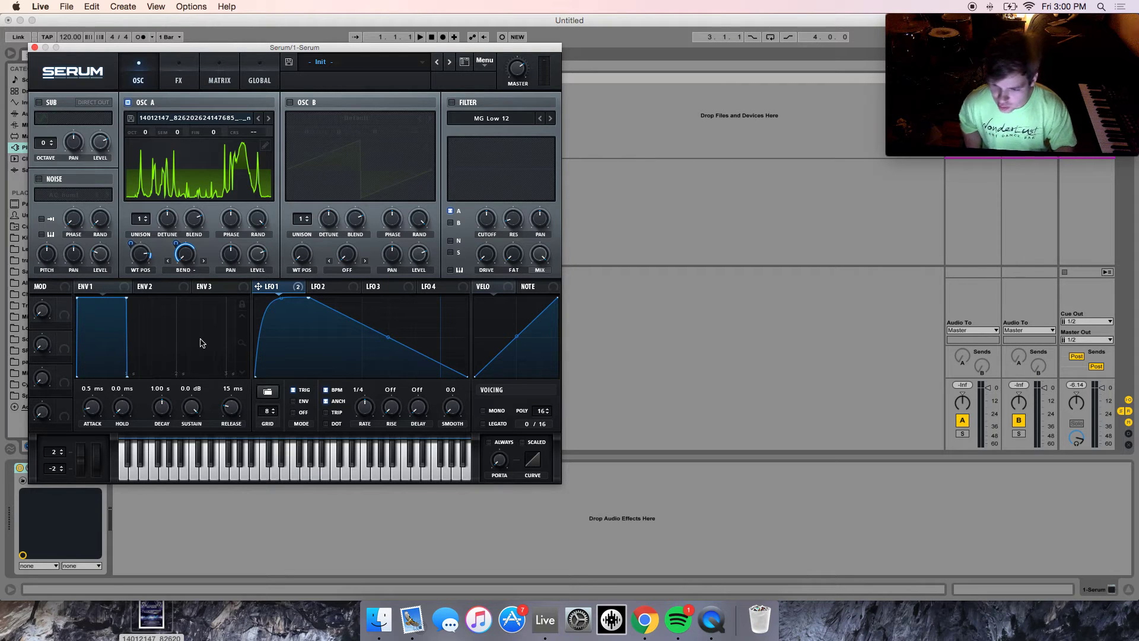
# Enable the filter and set its type to HN 12.
pyautogui.click(452, 103)
pyautogui.click(470, 120)
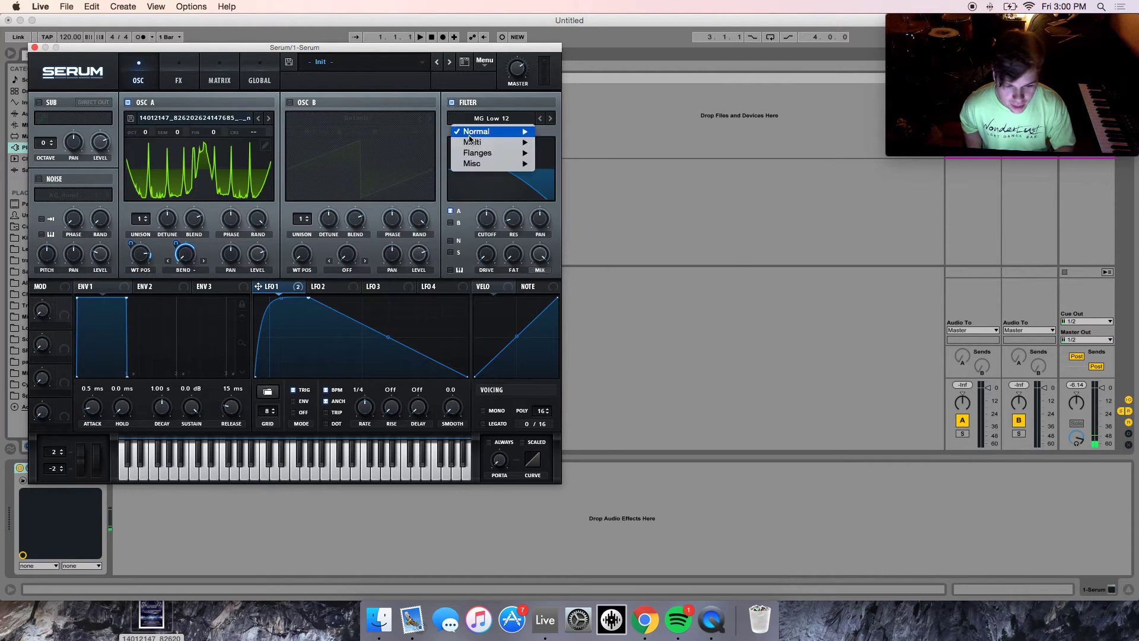
pyautogui.moveTo(471, 143)
pyautogui.click(575, 219)
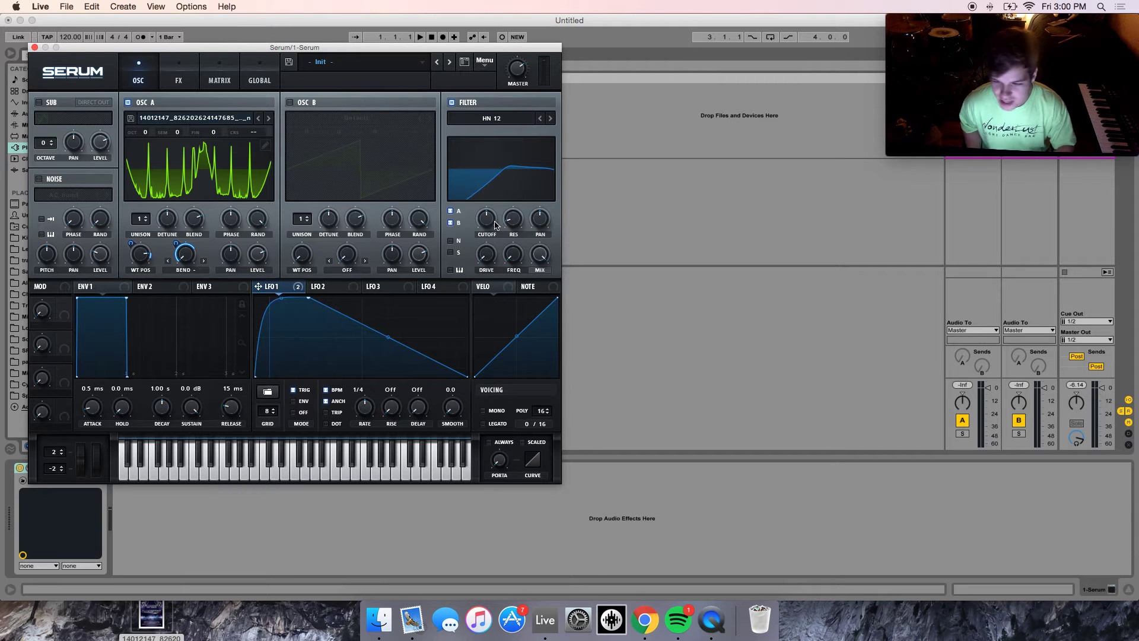
# Lower the filter cutoff, and try the NN 12 filter type before returning to HN 12.
pyautogui.moveTo(486, 226); pyautogui.dragTo(480, 275)
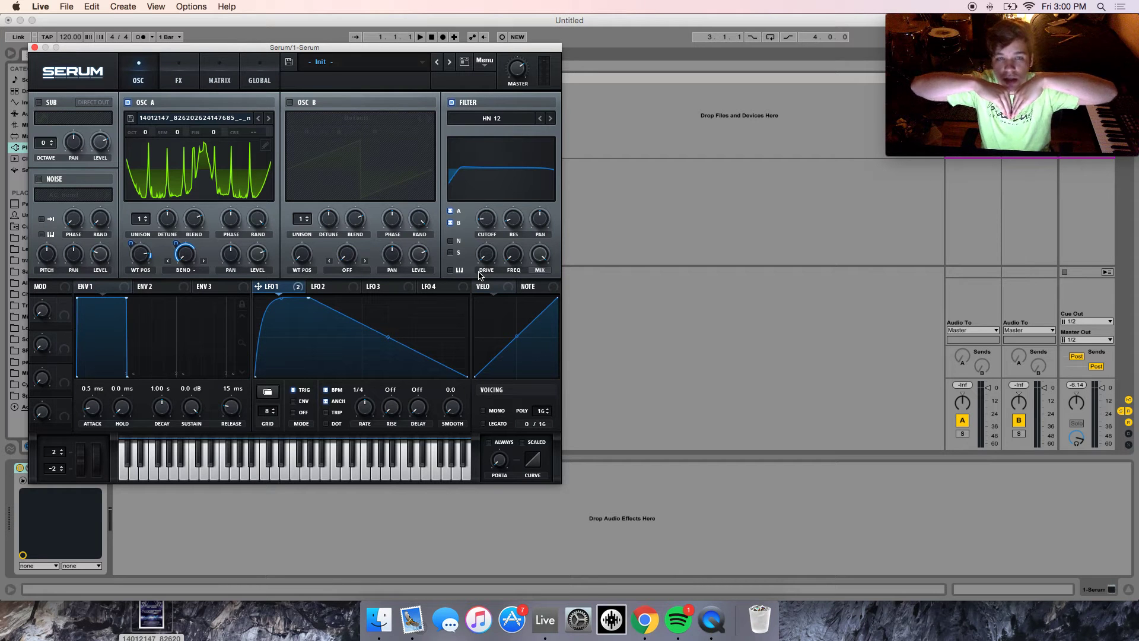
pyautogui.click(482, 118)
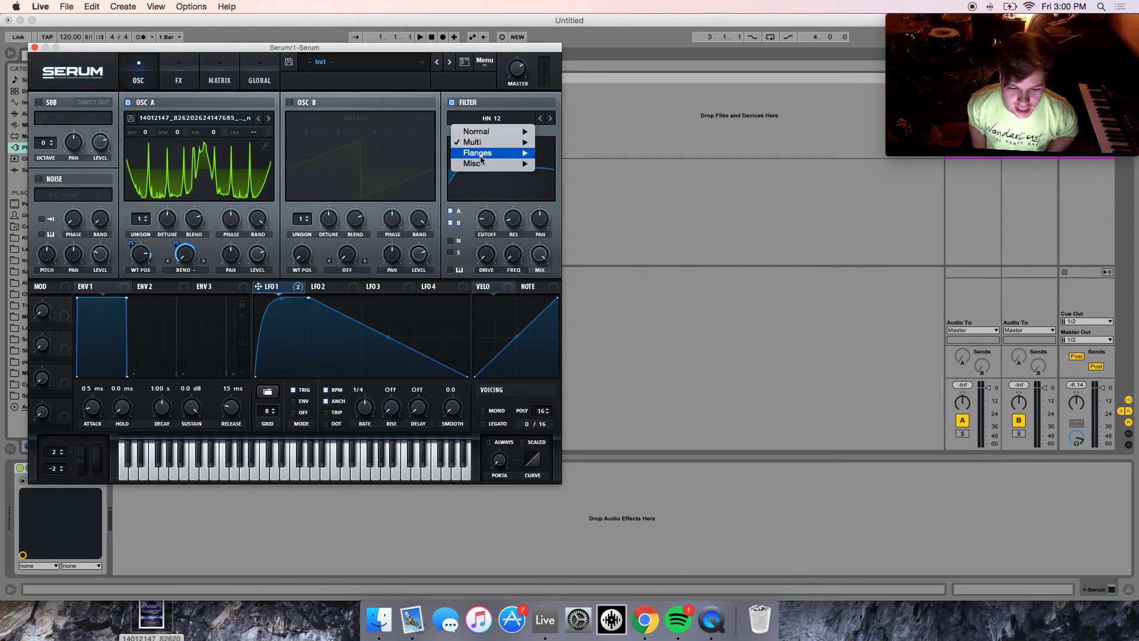
pyautogui.moveTo(522, 142)
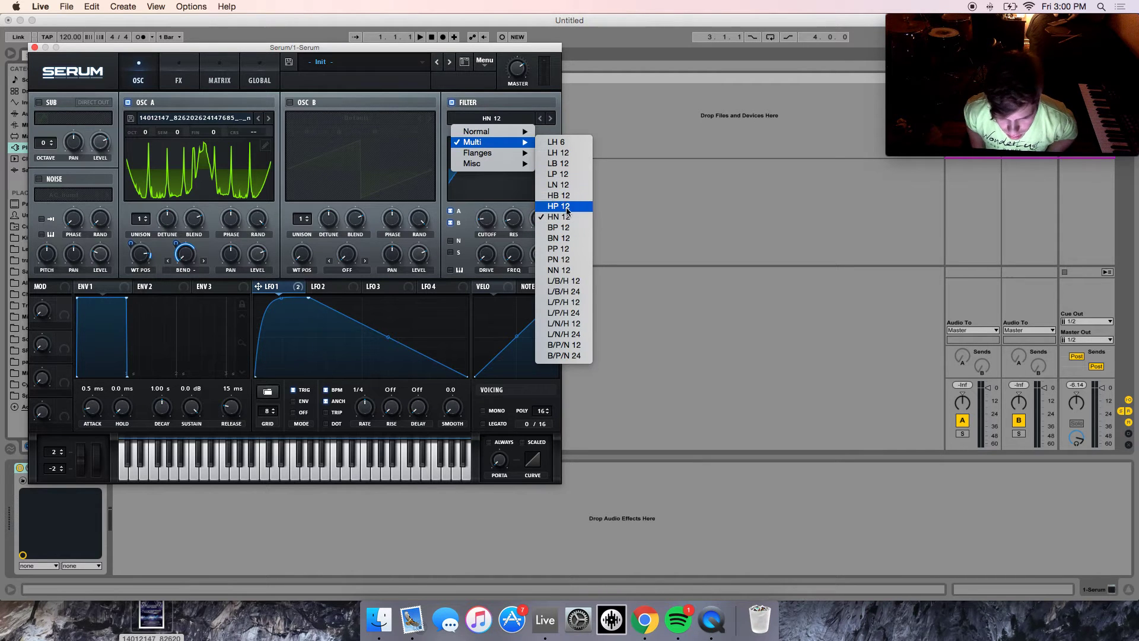
pyautogui.click(573, 270)
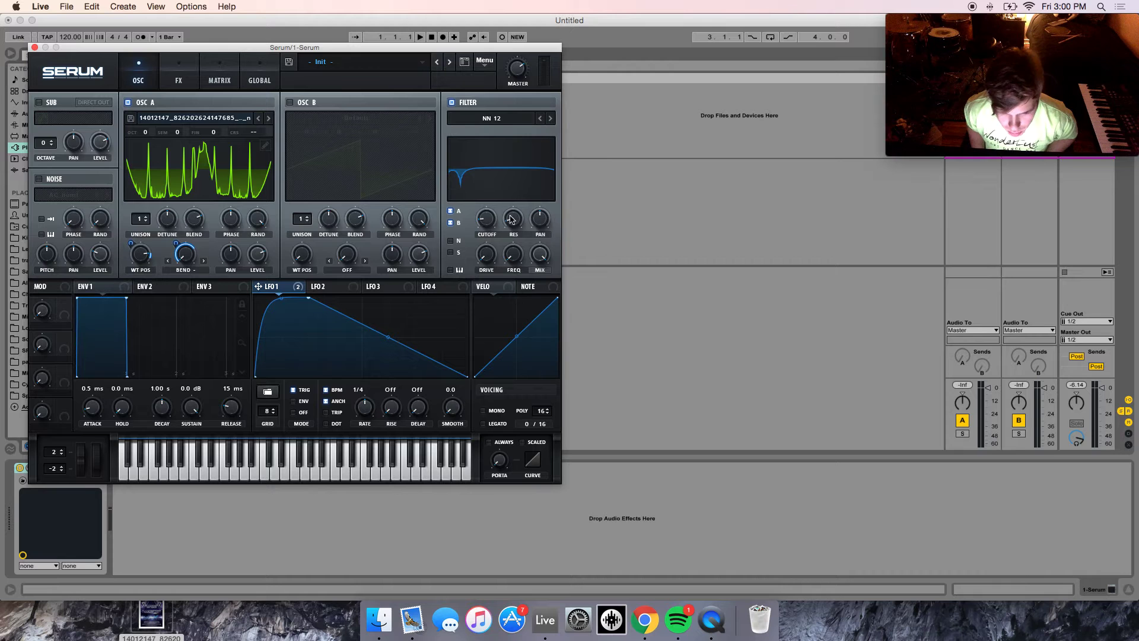
pyautogui.click(507, 120)
pyautogui.moveTo(508, 143)
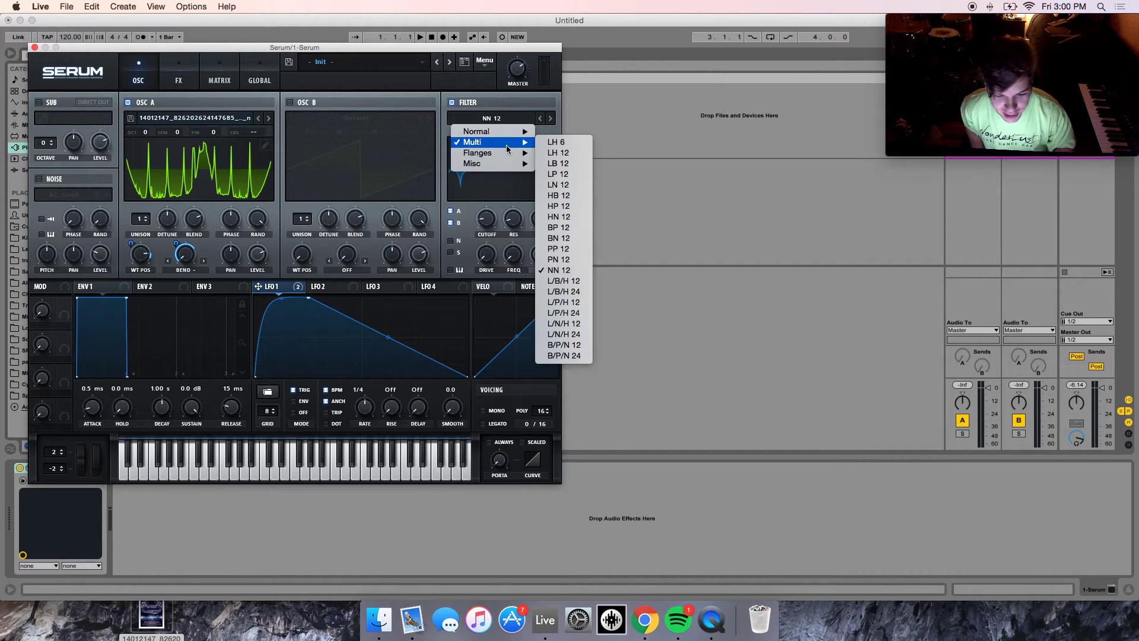
pyautogui.click(579, 219)
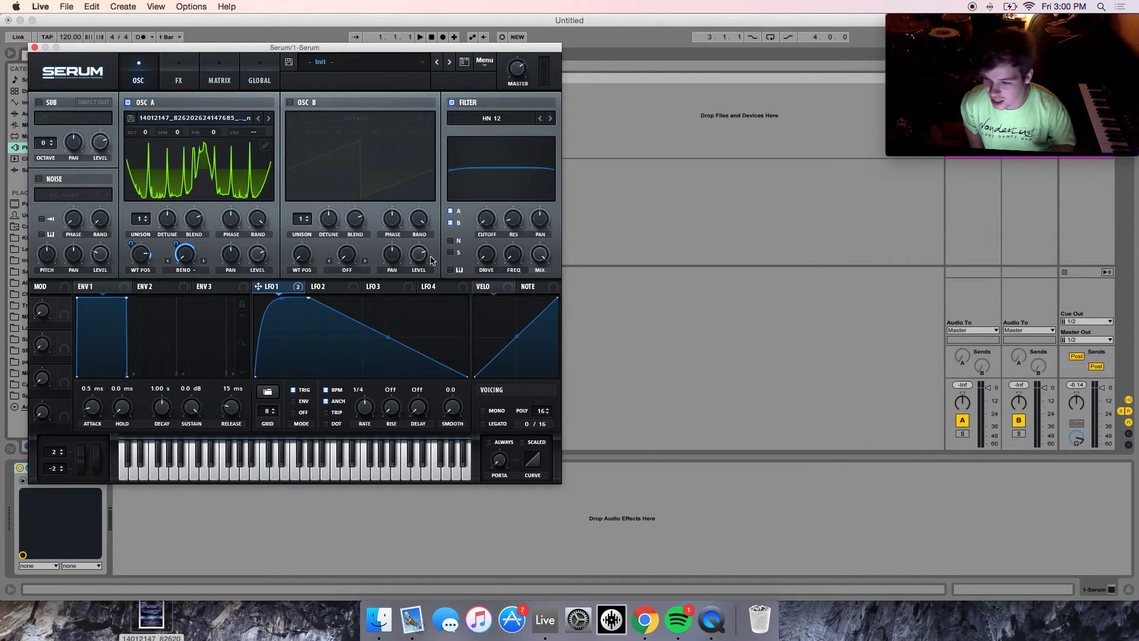
# Assign LFO 1 to the filter's cutoff and Freq controls, and raise the filter resonance.
pyautogui.moveTo(270, 287); pyautogui.dragTo(487, 219)
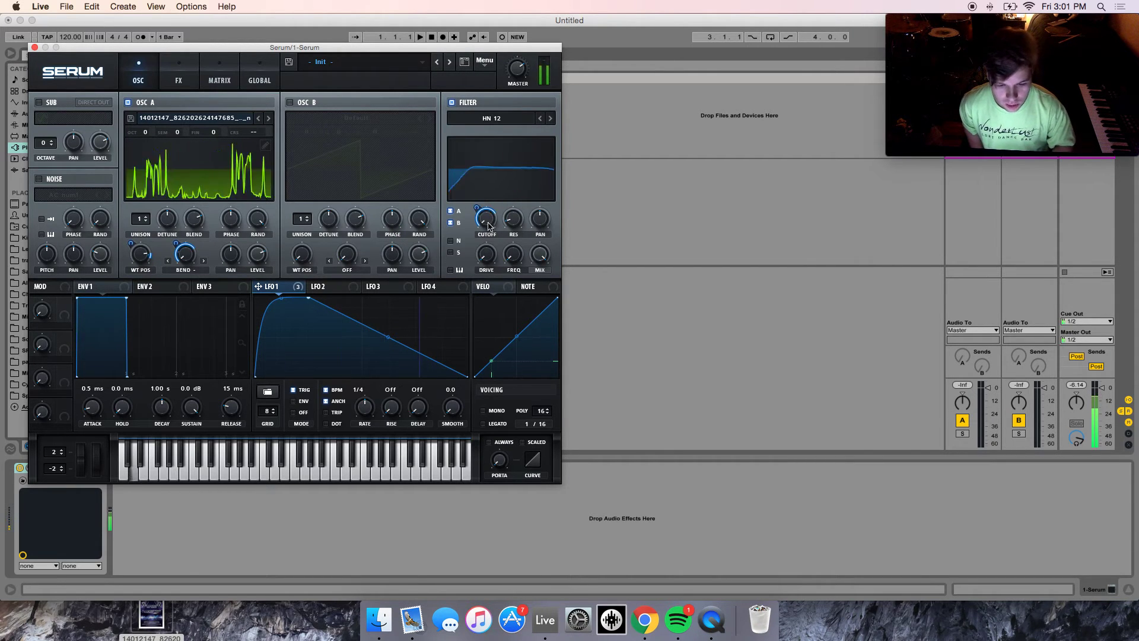
pyautogui.moveTo(515, 196); pyautogui.dragTo(520, 125)
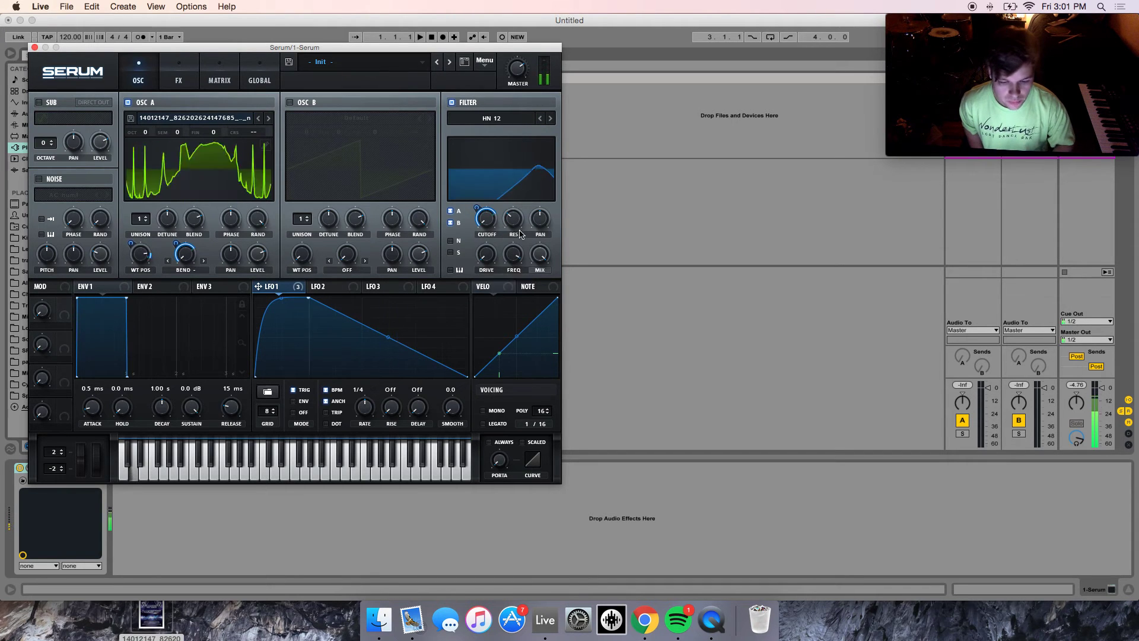
pyautogui.moveTo(510, 249); pyautogui.dragTo(509, 253)
pyautogui.moveTo(282, 286); pyautogui.dragTo(514, 250)
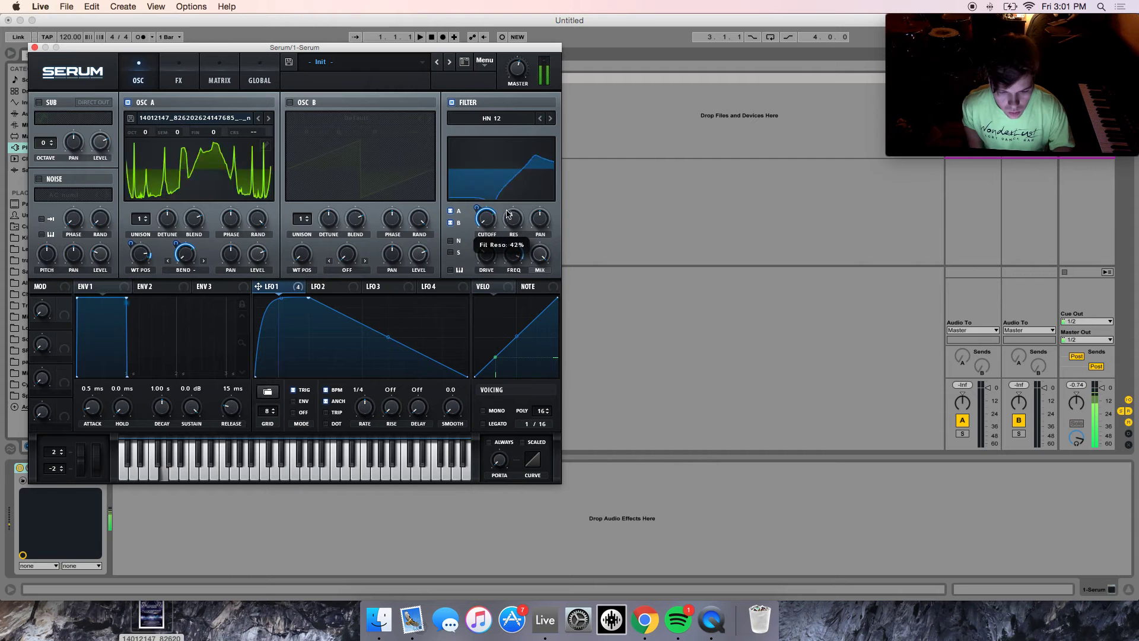
# Reshape LFO 1's curve with an added point so it holds after the peak and falls steeply to zero near mid-cycle.
pyautogui.doubleClick(315, 299)
pyautogui.moveTo(310, 299)
pyautogui.mouseDown()
pyautogui.moveTo(308, 332)
pyautogui.moveTo(307, 315)
pyautogui.moveTo(341, 299)
pyautogui.moveTo(313, 297)
pyautogui.mouseUp()
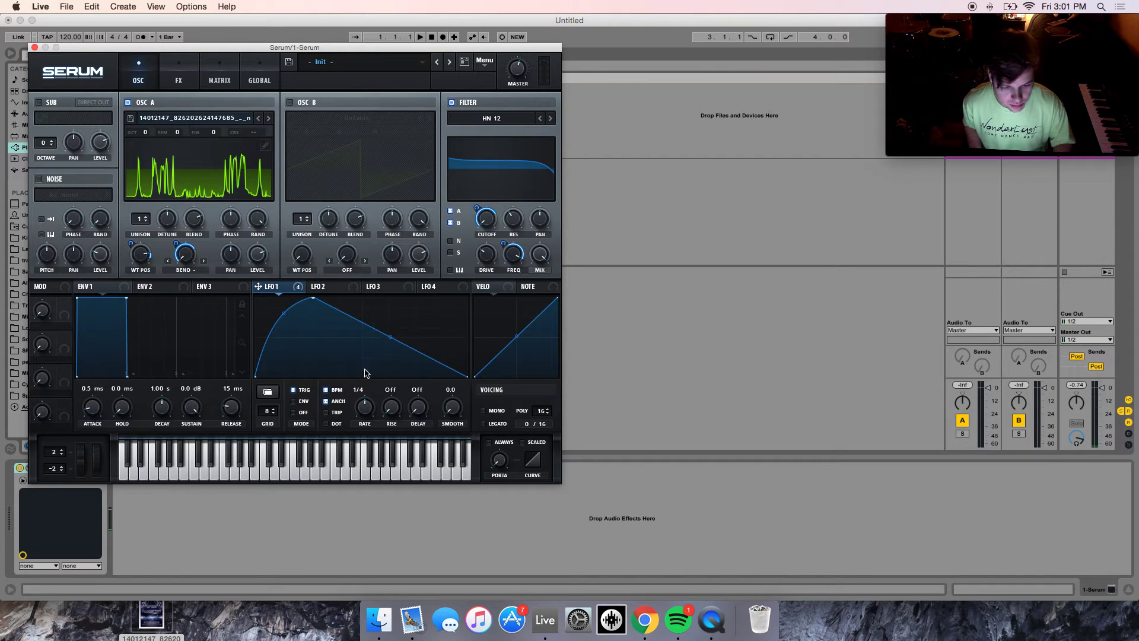
pyautogui.doubleClick(375, 342)
pyautogui.moveTo(375, 341); pyautogui.dragTo(356, 387)
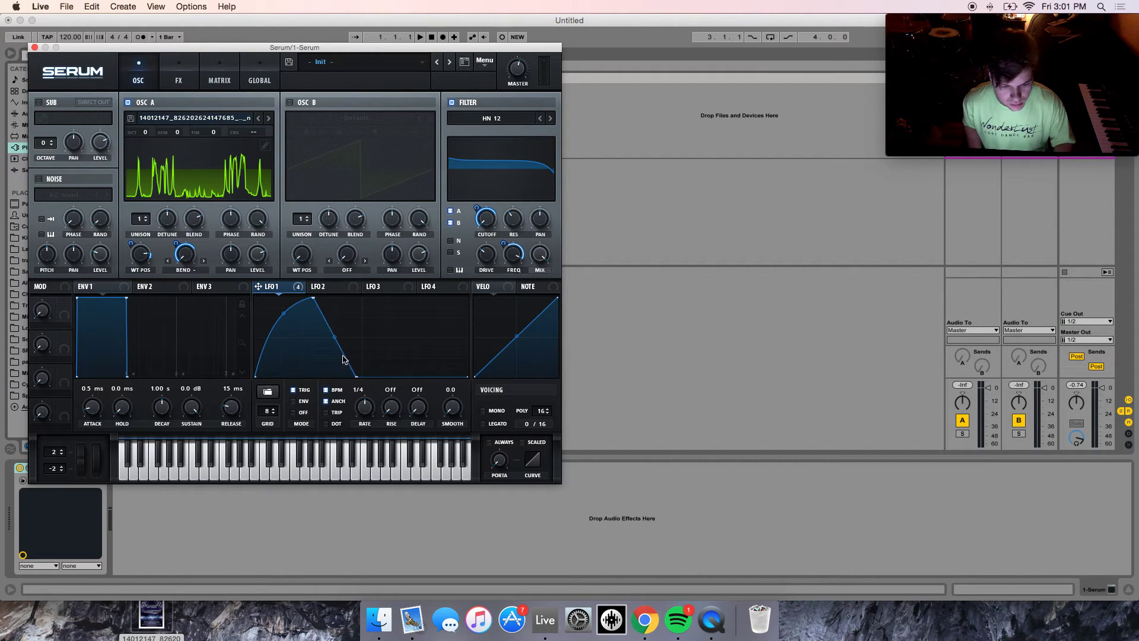
pyautogui.moveTo(335, 337); pyautogui.dragTo(369, 301)
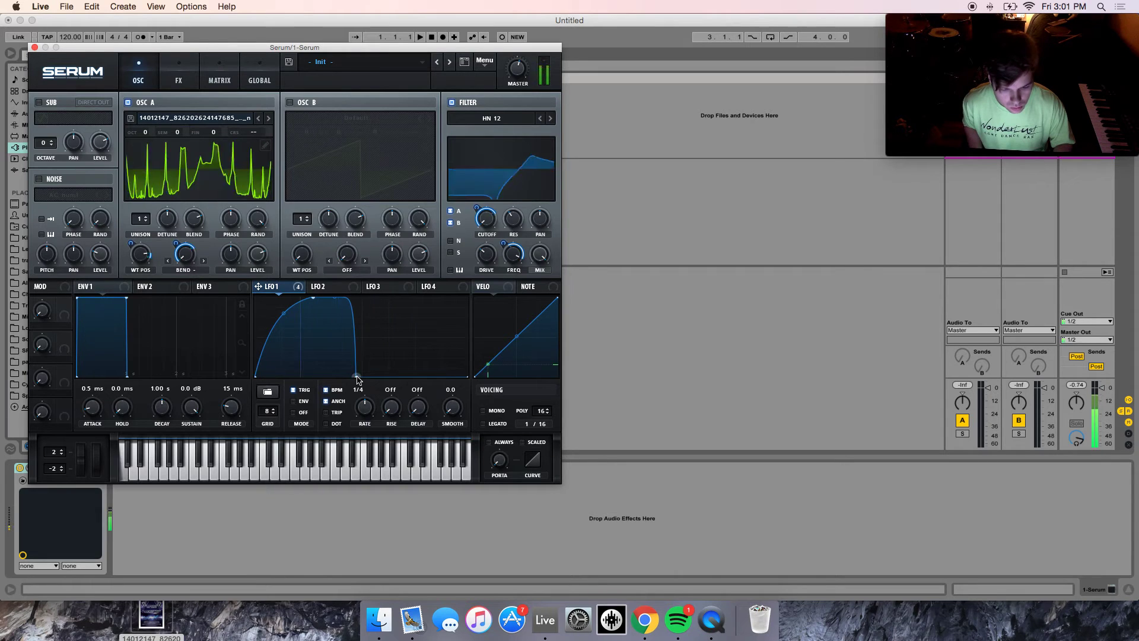
pyautogui.moveTo(356, 379); pyautogui.dragTo(363, 378)
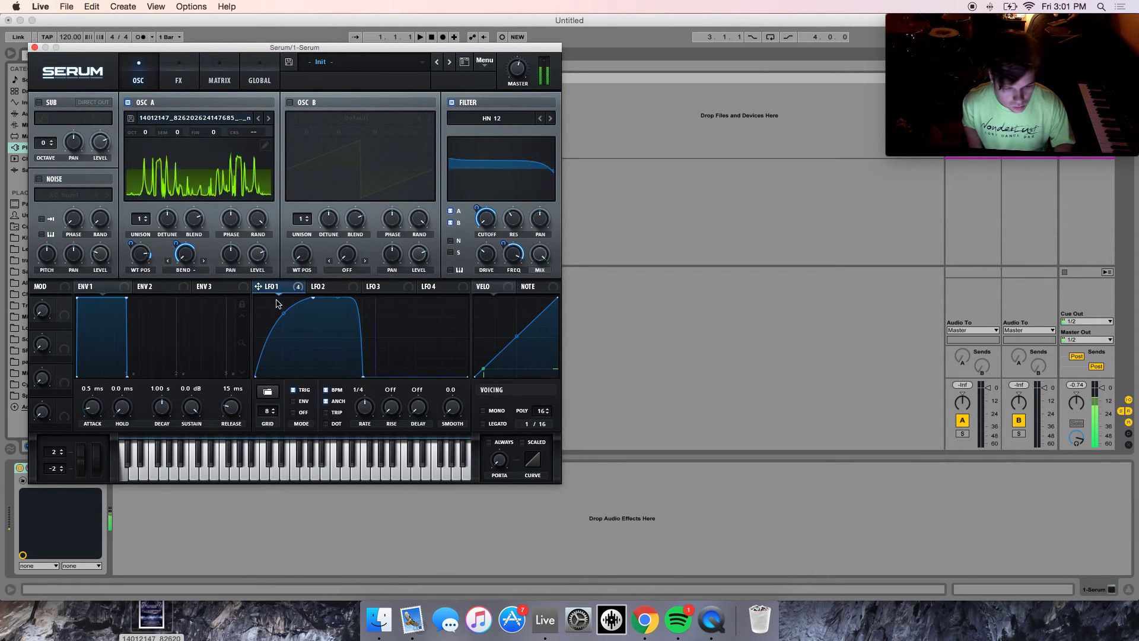
# Assign LFO 1 to oscillator A's level, steepen the LFO's initial rise and set its rate to 1/8.
pyautogui.moveTo(258, 286); pyautogui.dragTo(259, 256)
pyautogui.moveTo(283, 319); pyautogui.dragTo(283, 304)
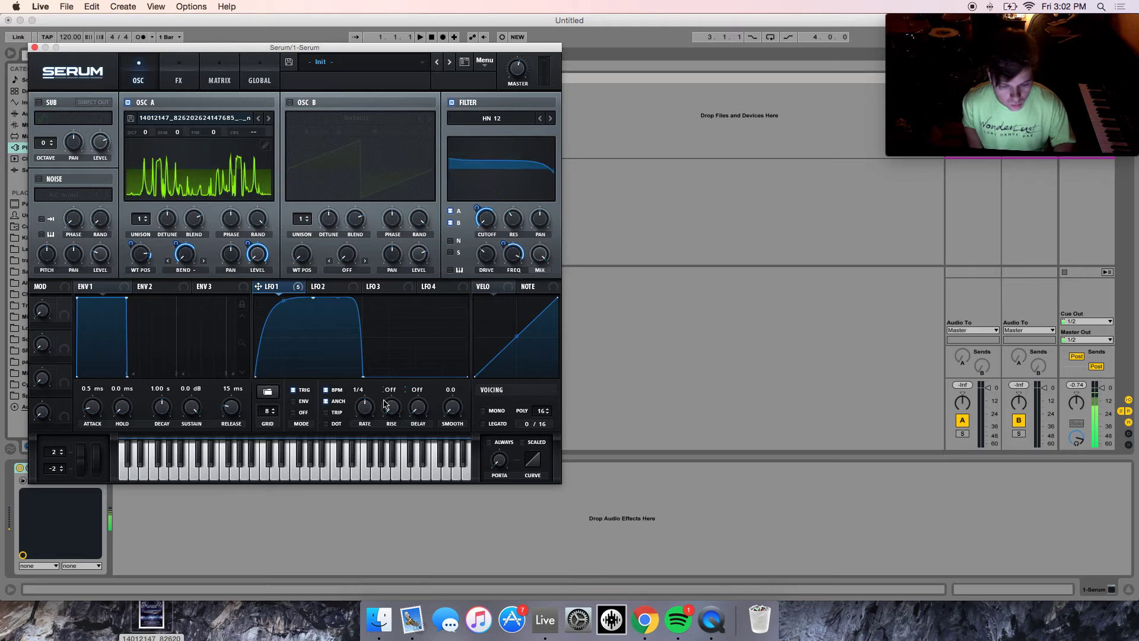
pyautogui.moveTo(365, 403); pyautogui.dragTo(367, 395)
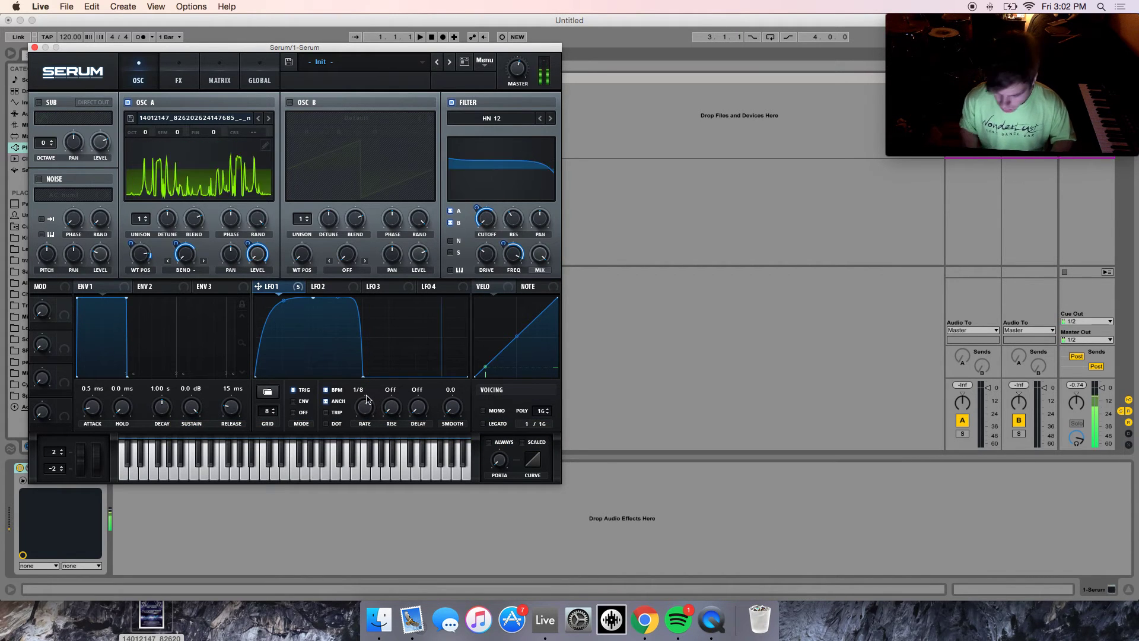
# Set the project tempo to 150 BPM, and reshape LFO 1 into a slightly earlier peak with one long straight fall.
pyautogui.click(67, 37)
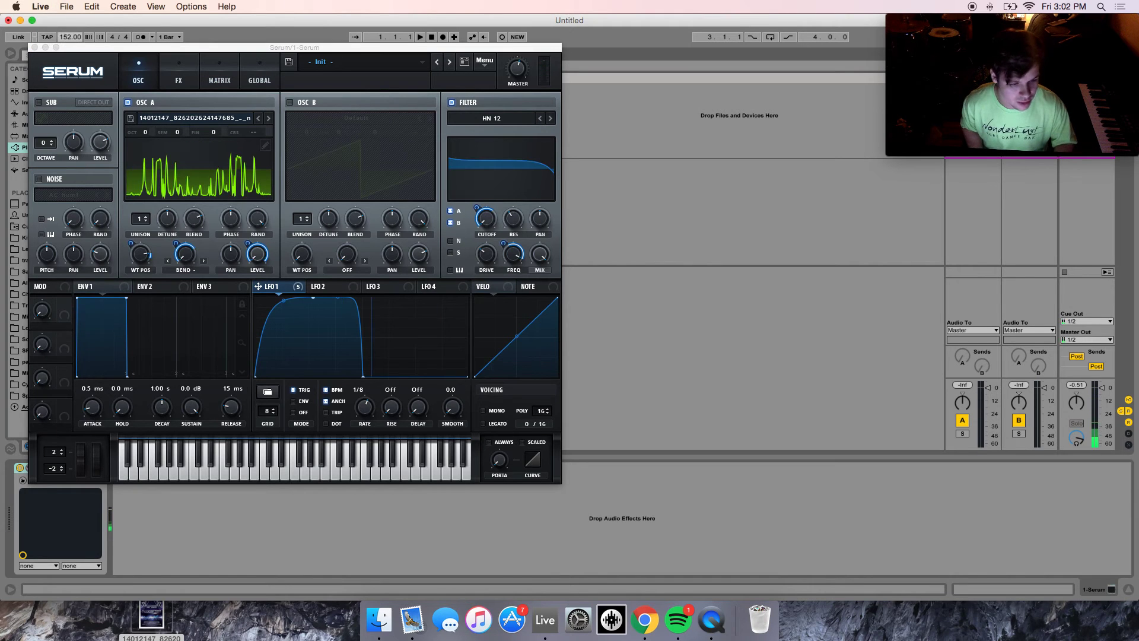
pyautogui.doubleClick(363, 377)
pyautogui.moveTo(317, 305); pyautogui.dragTo(303, 277)
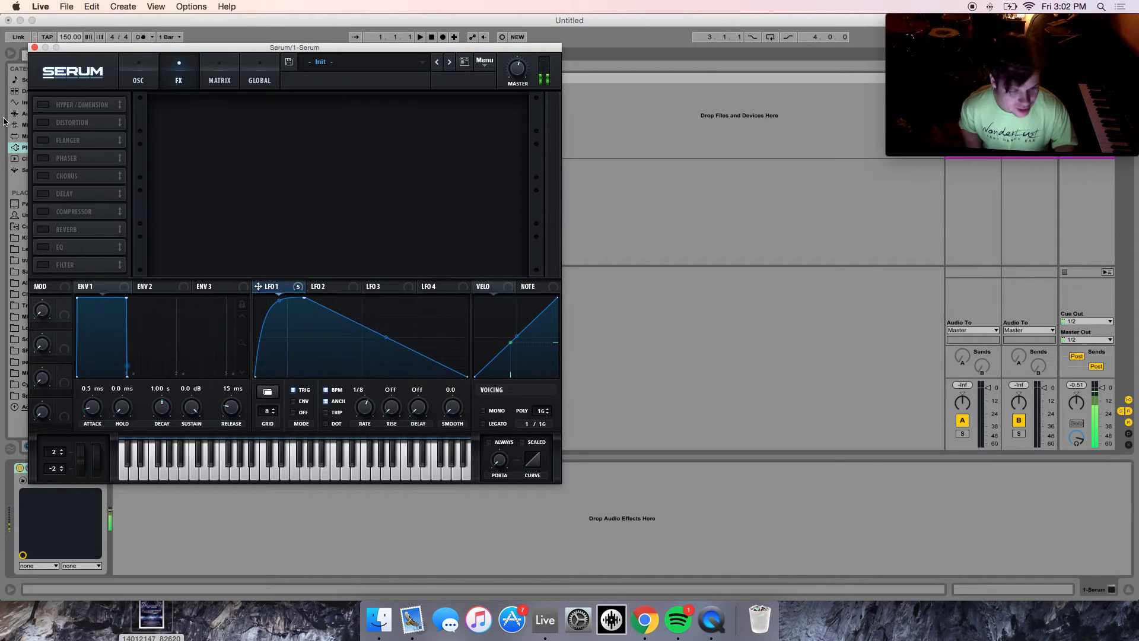
# Enable the Hyper/Dimension effect, raising the Dimension mix and reducing its size.
pyautogui.click(44, 105)
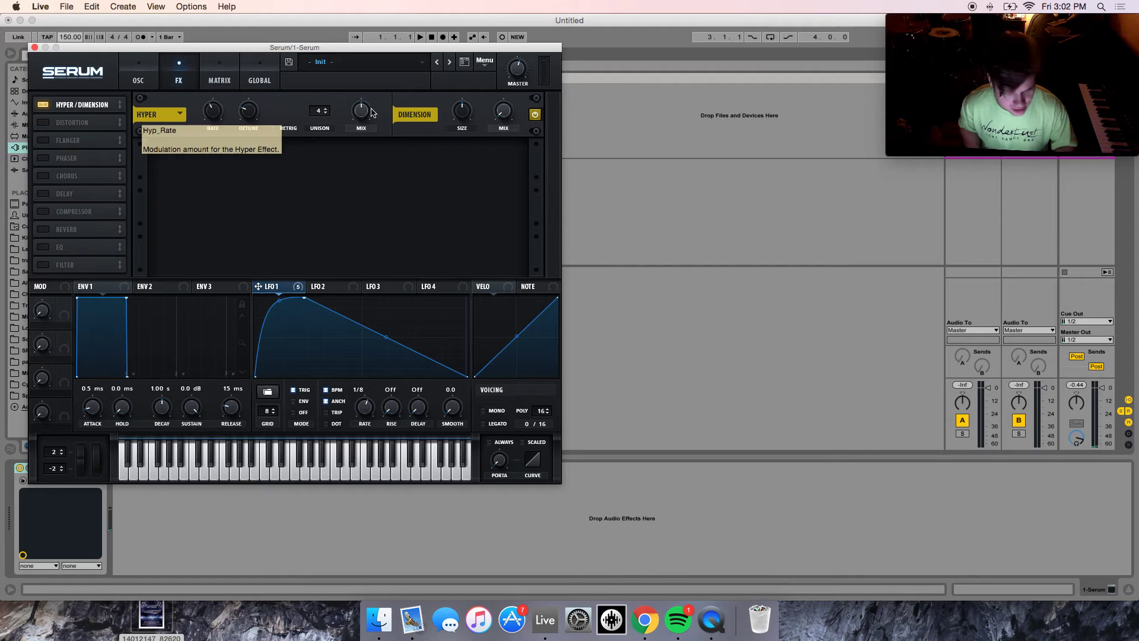
pyautogui.moveTo(369, 127)
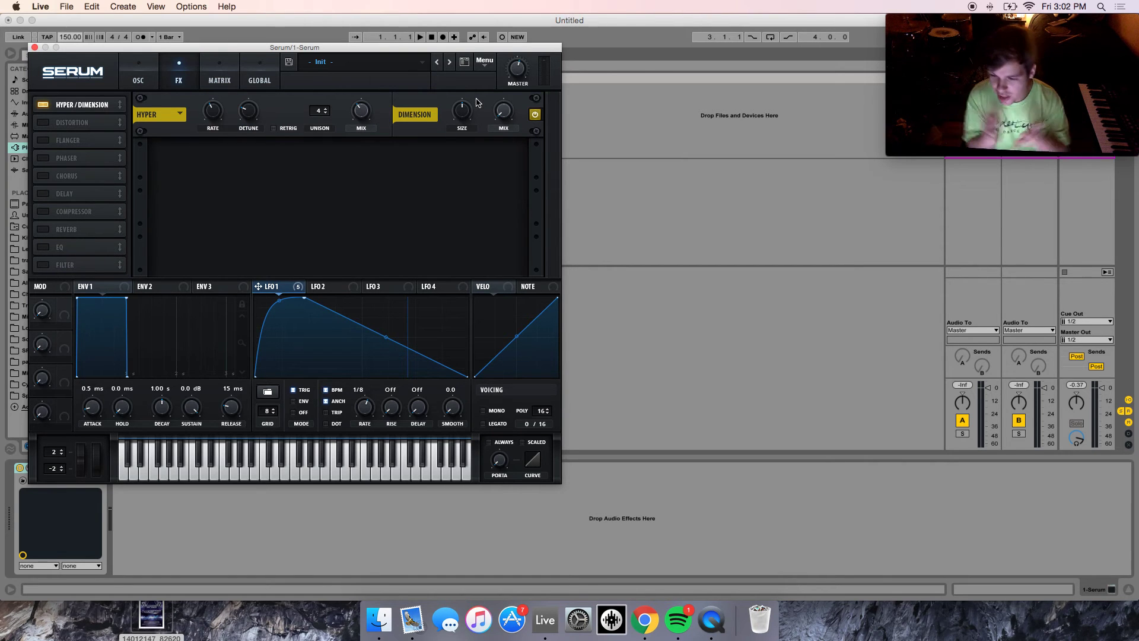
pyautogui.moveTo(504, 110); pyautogui.dragTo(506, 67)
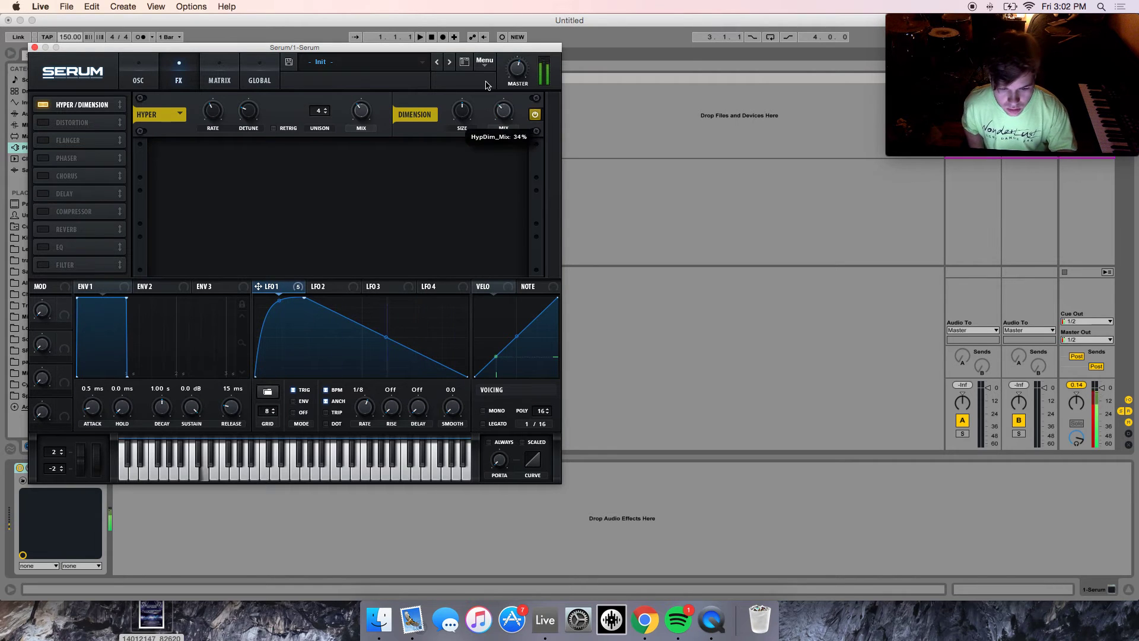
pyautogui.moveTo(452, 125); pyautogui.dragTo(449, 165)
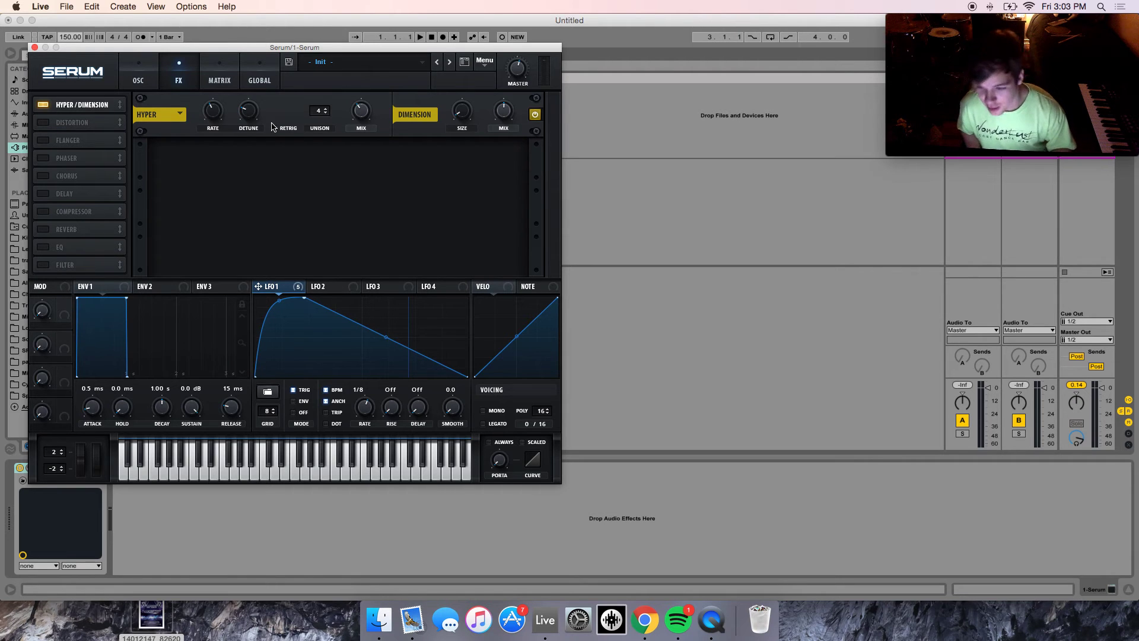
# Enable Distortion in SoftClip mode and add a multiband Compressor with its gain raised.
pyautogui.click(43, 123)
pyautogui.moveTo(420, 158)
pyautogui.mouseDown()
pyautogui.moveTo(424, 135)
pyautogui.moveTo(427, 177)
pyautogui.mouseUp()
pyautogui.click(269, 160)
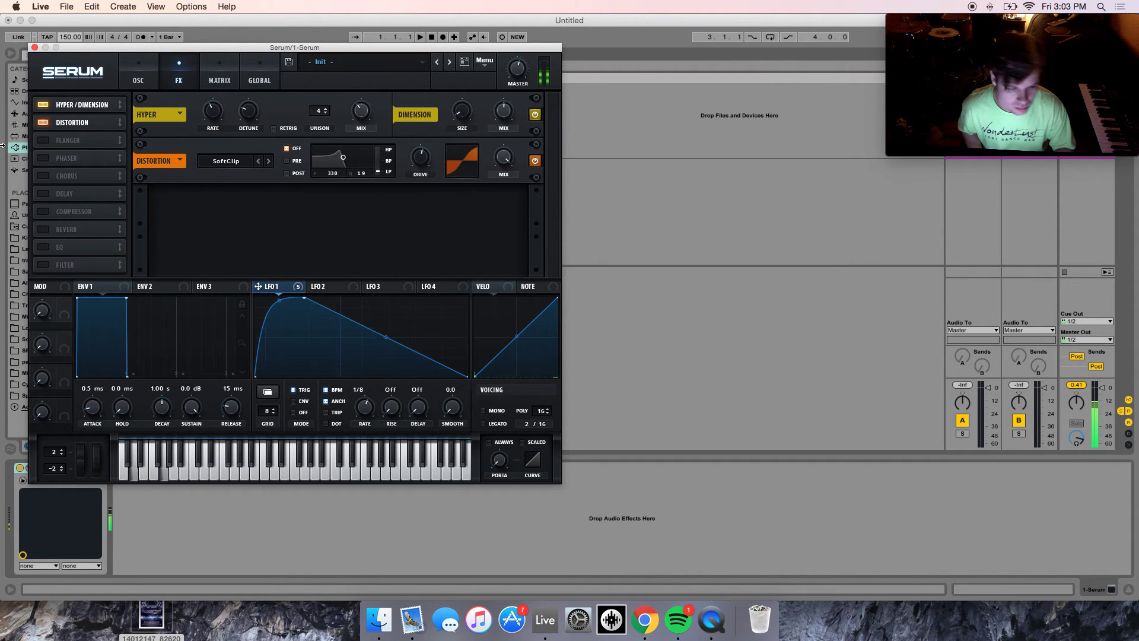
pyautogui.click(42, 211)
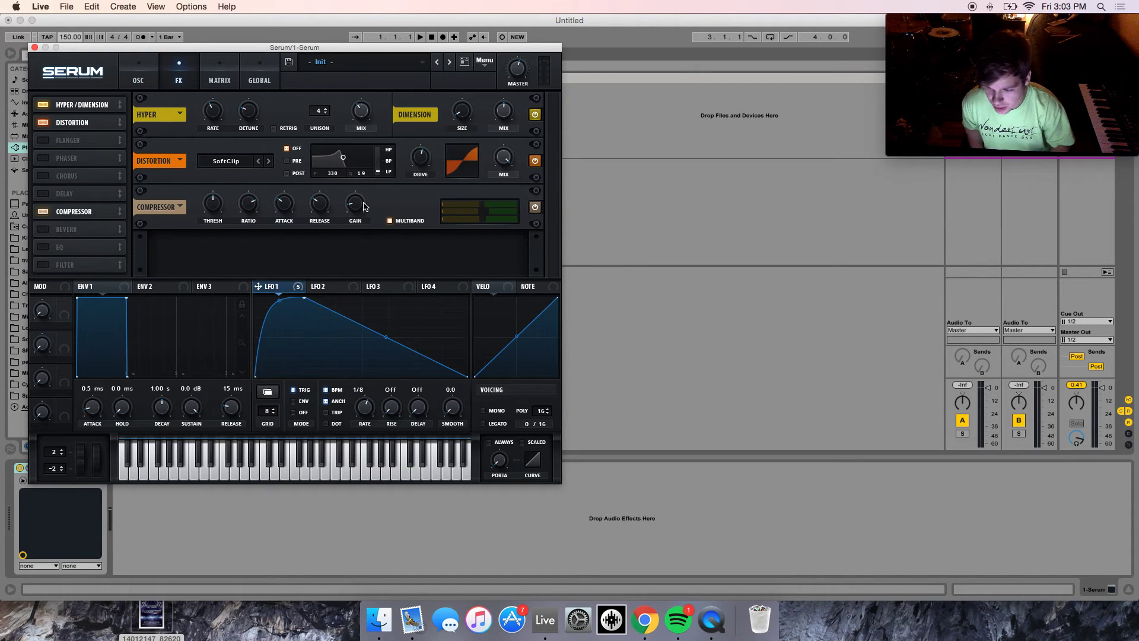
pyautogui.moveTo(363, 197); pyautogui.dragTo(356, 181)
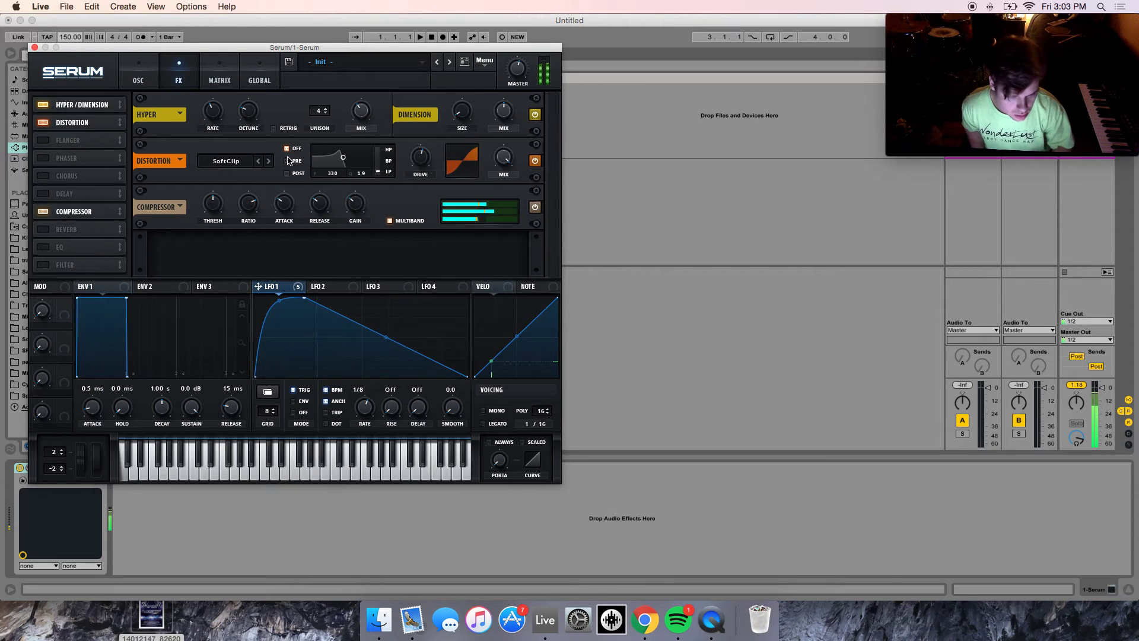
# Change the distortion mode to Asym, lower its drive and set its filter to Pre.
pyautogui.click(233, 162)
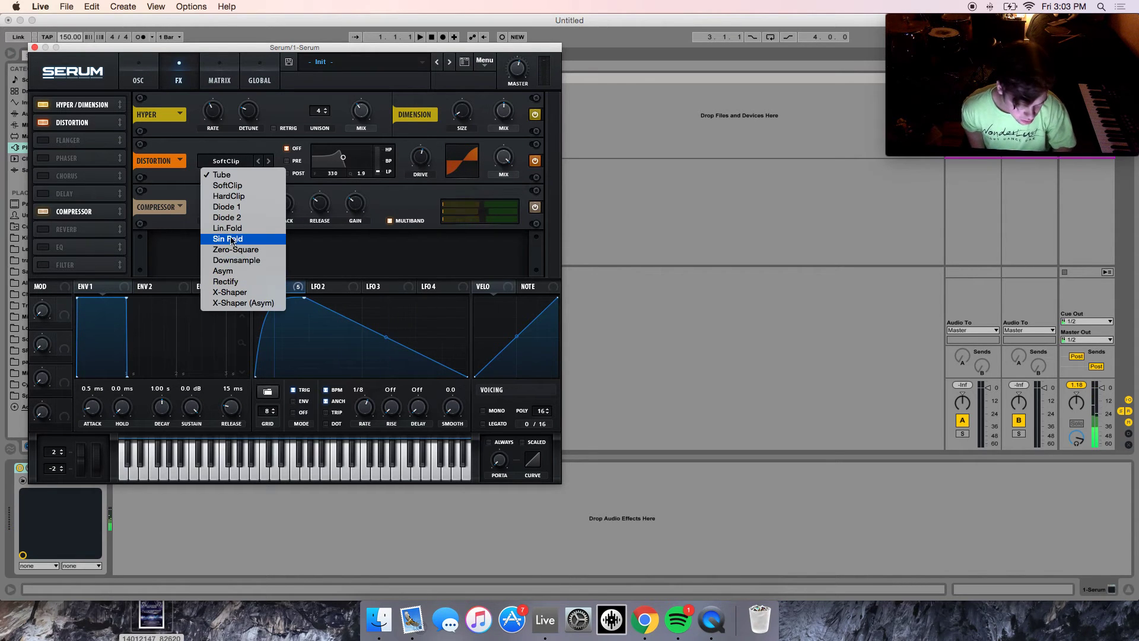
pyautogui.click(234, 270)
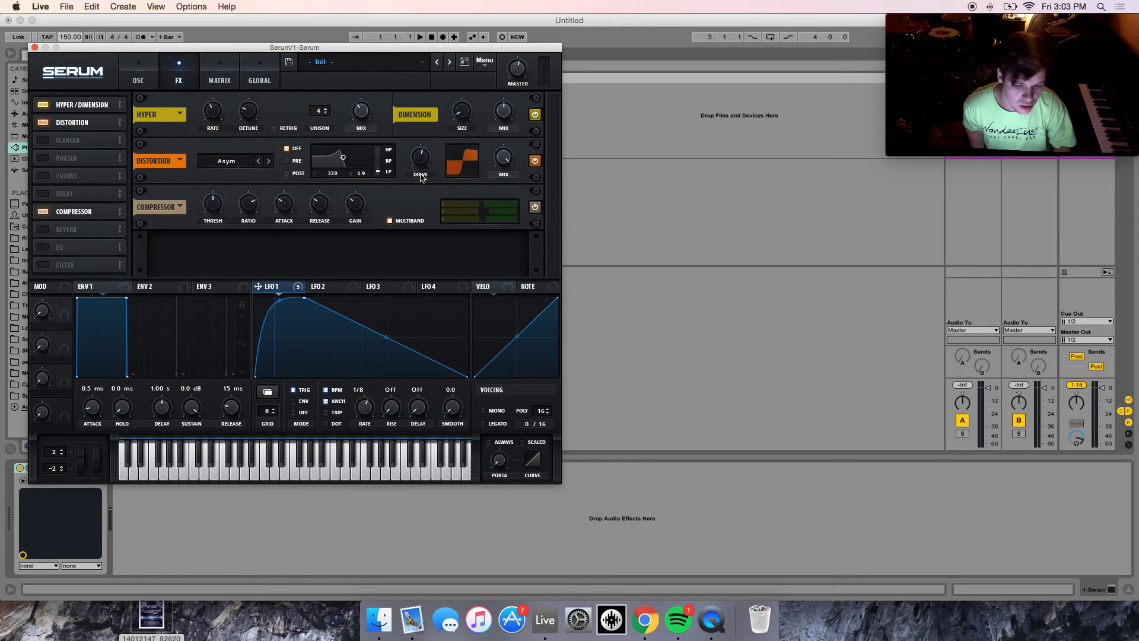
pyautogui.moveTo(420, 158); pyautogui.dragTo(415, 202)
pyautogui.click(289, 161)
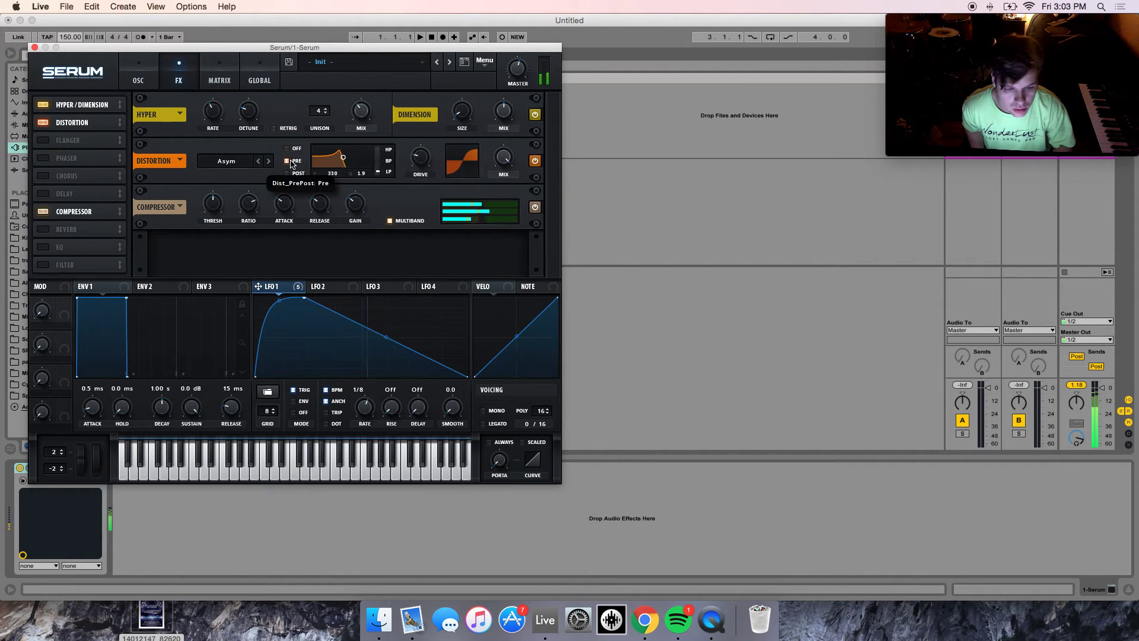
# Shift the distortion's filter to band-pass and set its frequency to 627 and its resonance to 2.4.
pyautogui.moveTo(380, 166); pyautogui.dragTo(381, 98)
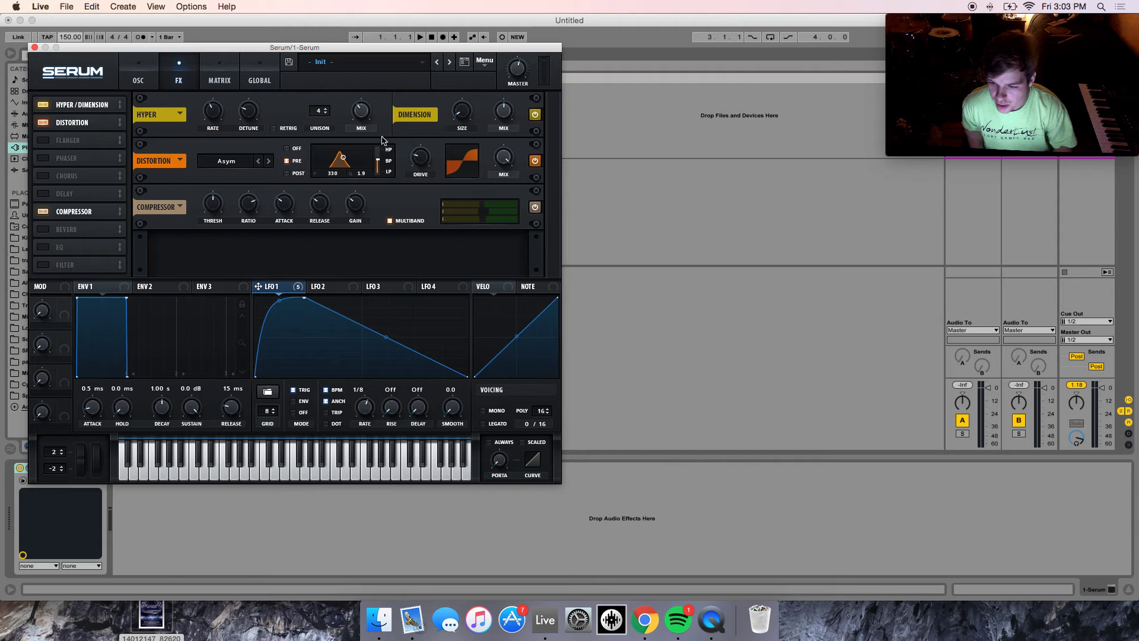
pyautogui.moveTo(340, 151); pyautogui.dragTo(342, 154)
pyautogui.moveTo(420, 157)
pyautogui.mouseDown()
pyautogui.moveTo(424, 135)
pyautogui.moveTo(419, 156)
pyautogui.mouseUp()
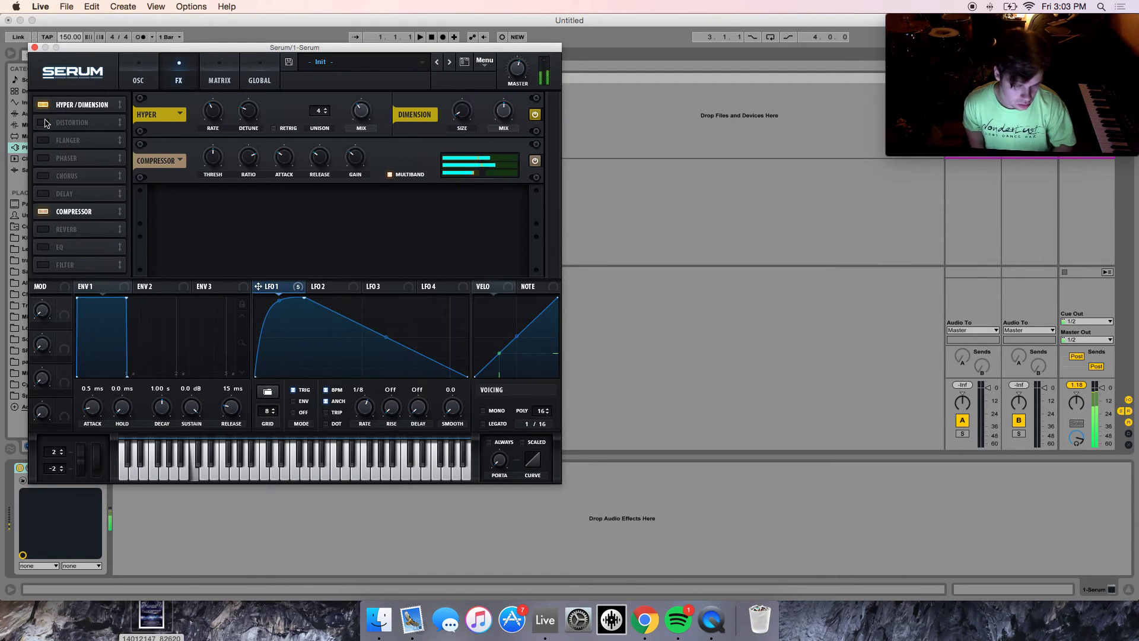
pyautogui.moveTo(343, 154)
pyautogui.mouseDown()
pyautogui.moveTo(332, 157)
pyautogui.moveTo(360, 158)
pyautogui.moveTo(332, 159)
pyautogui.moveTo(348, 157)
pyautogui.mouseUp()
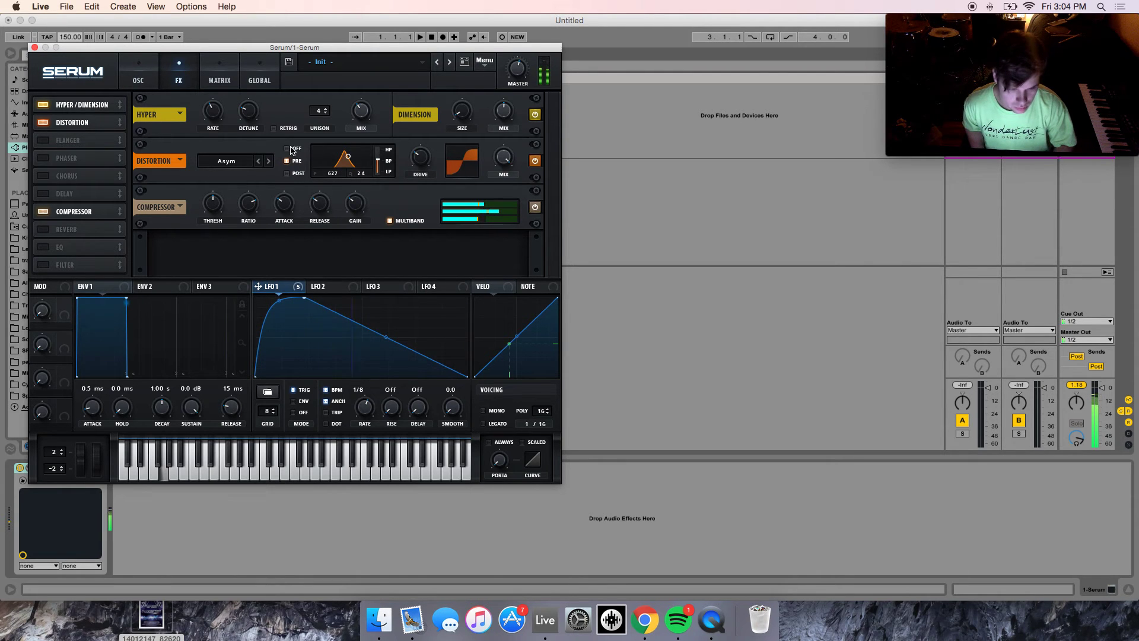
# Step through the distortion modes back to Diode 1 and set the distortion filter to 622 with a resonance of 1.3.
pyautogui.click(259, 161)
pyautogui.moveTo(348, 157)
pyautogui.mouseDown()
pyautogui.moveTo(334, 160)
pyautogui.moveTo(350, 157)
pyautogui.mouseUp()
pyautogui.click(259, 161)
pyautogui.click(263, 161)
pyautogui.click(263, 161)
pyautogui.click(263, 161)
pyautogui.click(263, 161)
pyautogui.moveTo(350, 157)
pyautogui.mouseDown()
pyautogui.moveTo(341, 158)
pyautogui.moveTo(354, 163)
pyautogui.mouseUp()
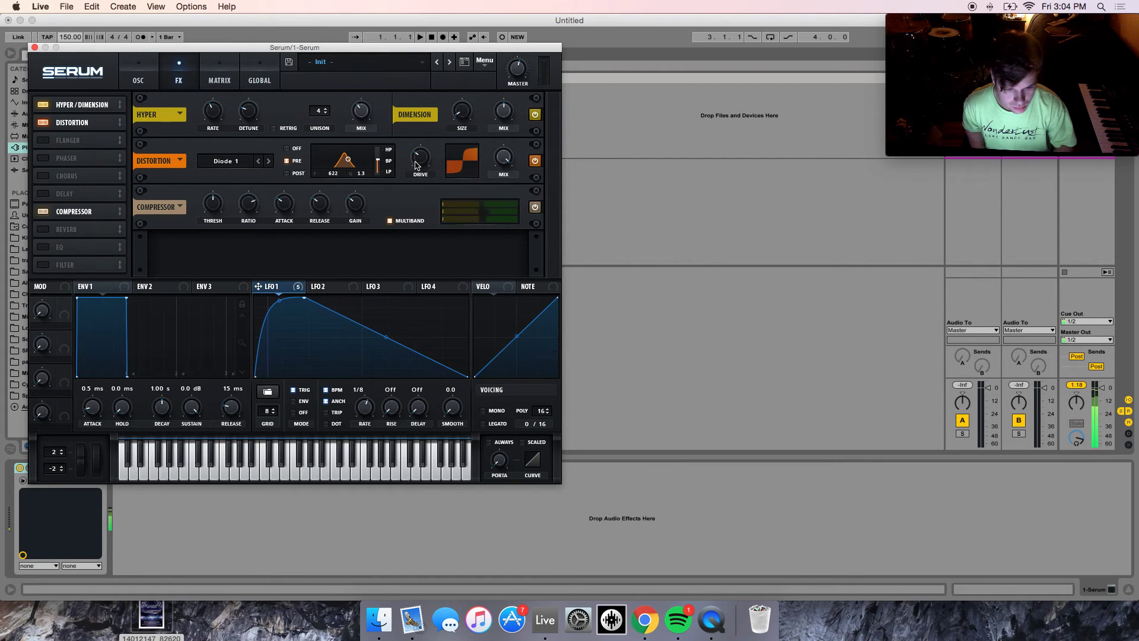
# Set the distortion mix to about 53% and compare the sound with Distortion switched off and on.
pyautogui.moveTo(417, 173)
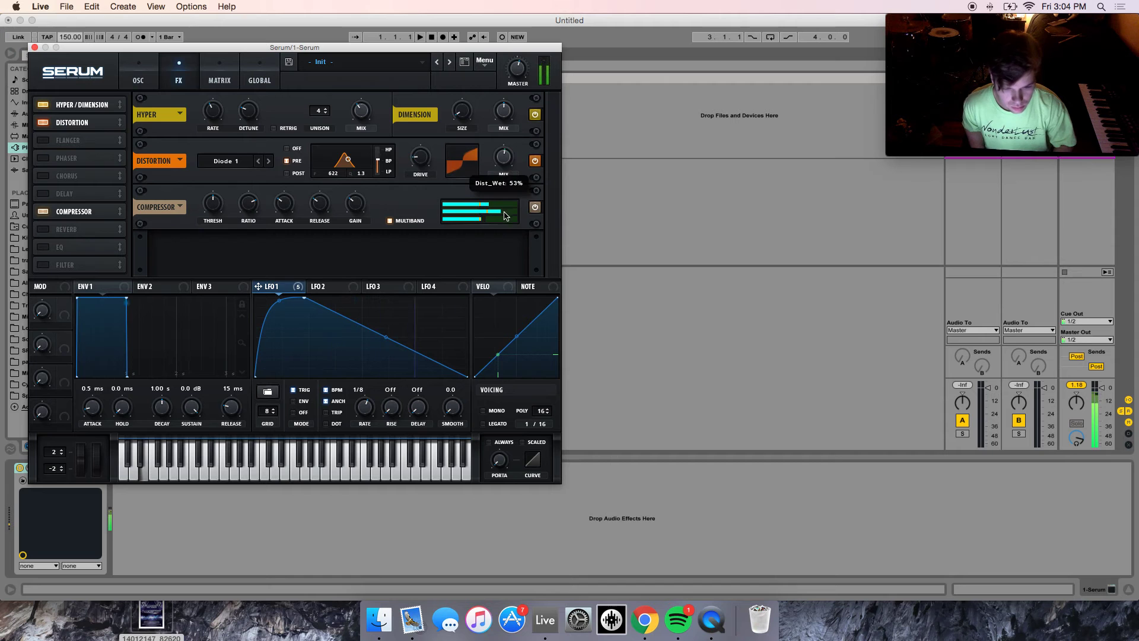
pyautogui.click(43, 122)
pyautogui.click(43, 122)
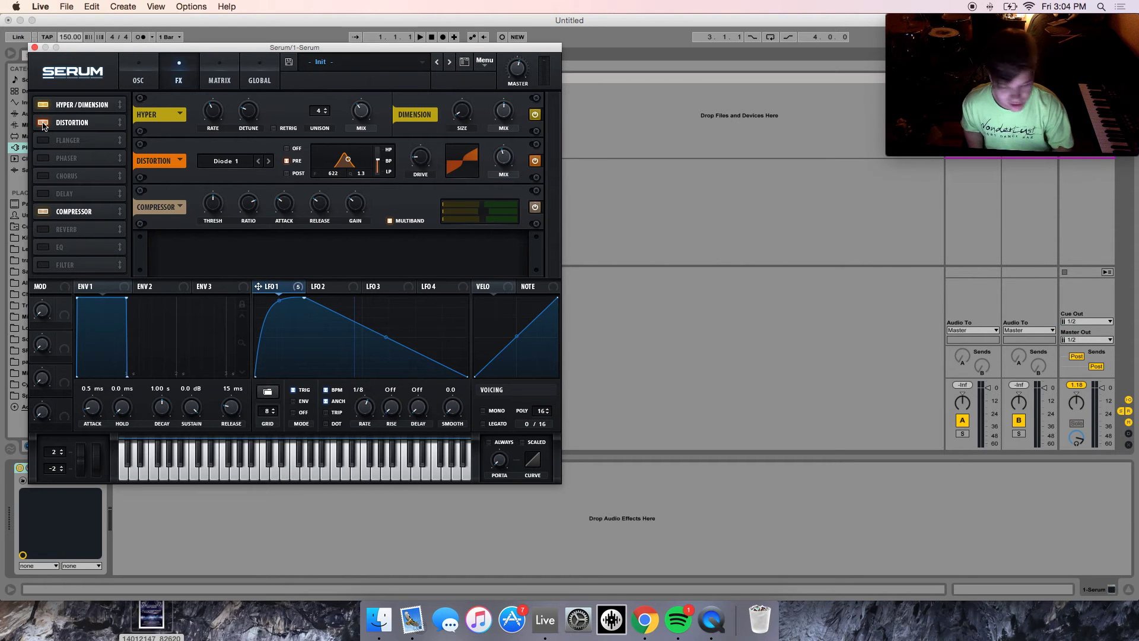
# Enable the Phaser with BPM sync, adjust its frequency and assign LFO 1 to that frequency.
pyautogui.click(41, 158)
pyautogui.click(244, 220)
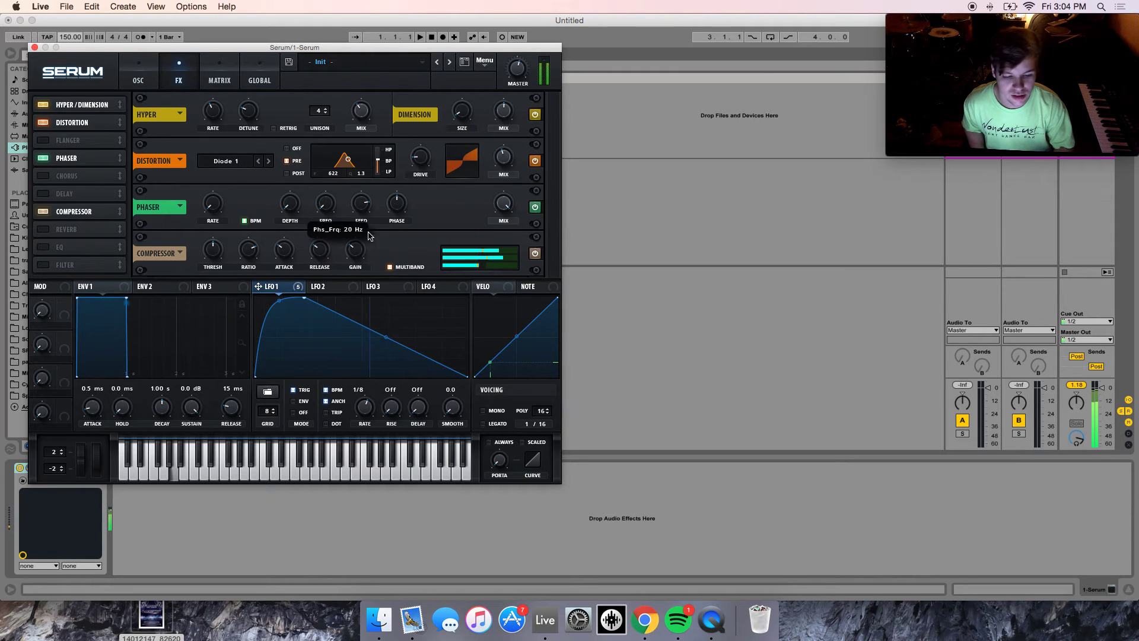
pyautogui.moveTo(326, 204); pyautogui.dragTo(277, 337)
pyautogui.moveTo(259, 286); pyautogui.dragTo(326, 205)
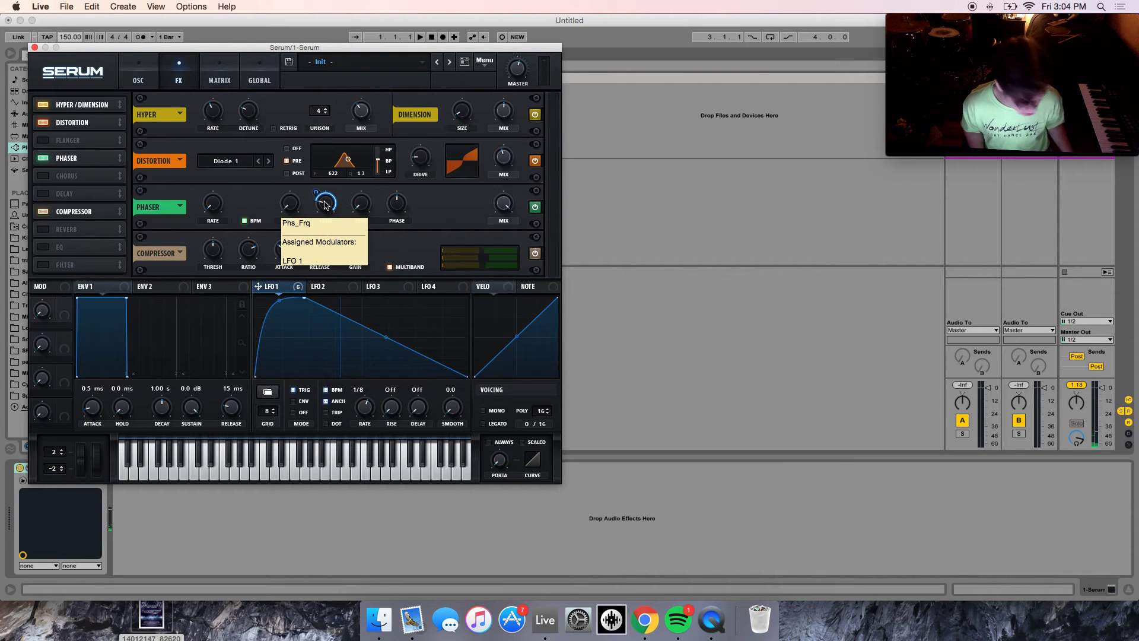
# Adjust the Phaser frequency and its LFO 1 modulation, comparing the sound with the Phaser off and on.
pyautogui.moveTo(313, 194); pyautogui.dragTo(315, 233)
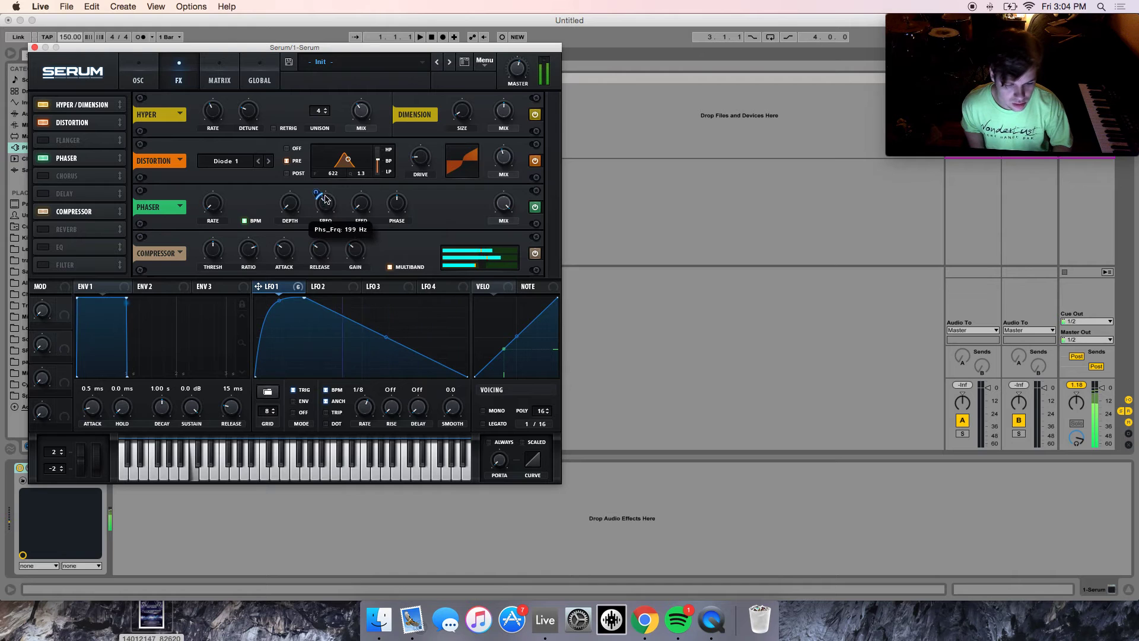
pyautogui.click(42, 159)
pyautogui.click(42, 159)
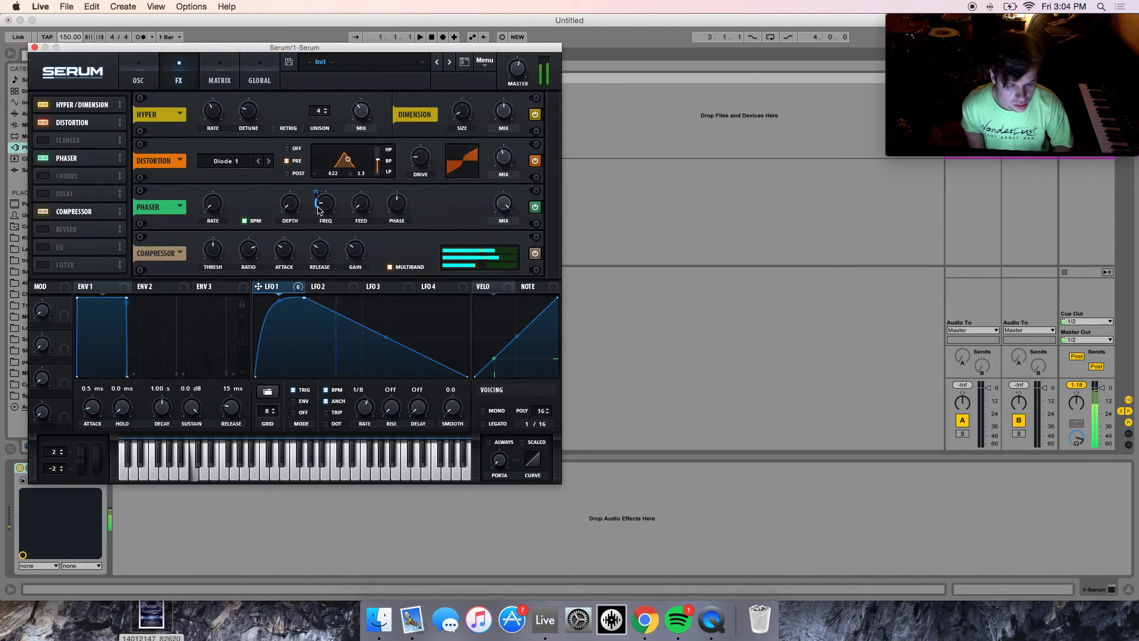
# Enable the Flanger, reduce its feedback, assign LFO 1 to its depth and set the depth to about 46%.
pyautogui.click(52, 141)
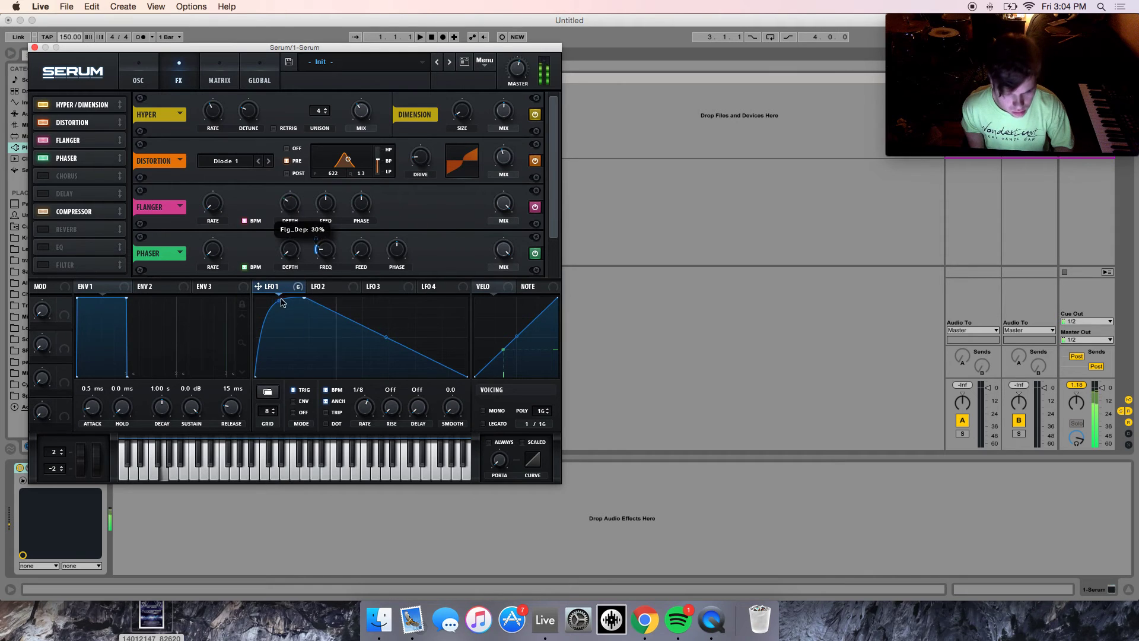
pyautogui.scroll(-5, 322, 260)
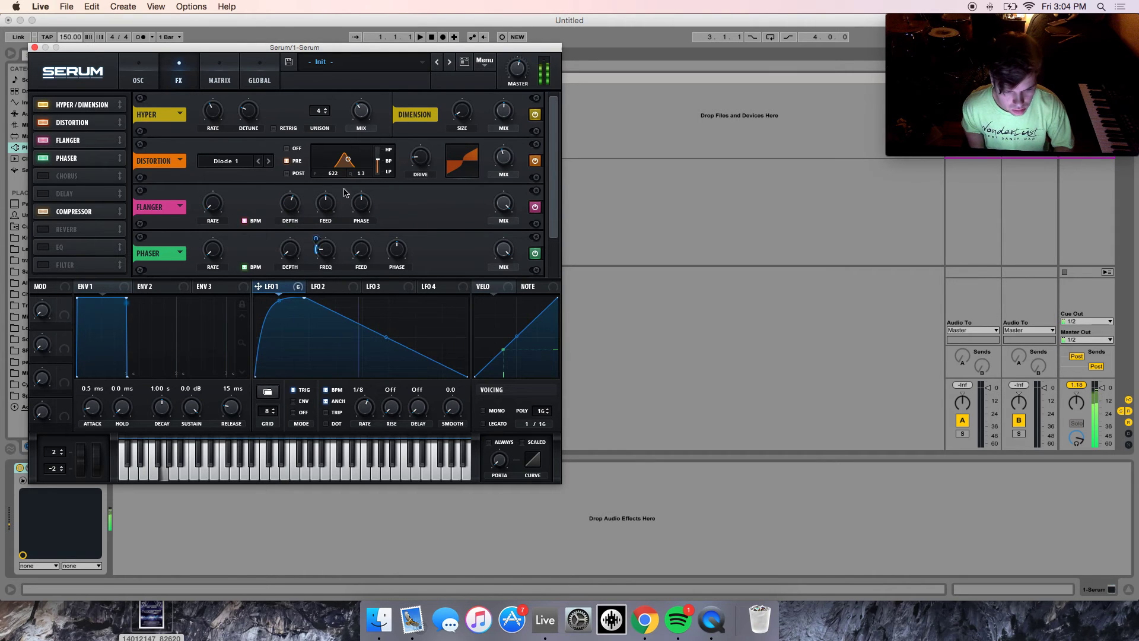
pyautogui.moveTo(258, 286); pyautogui.dragTo(287, 194)
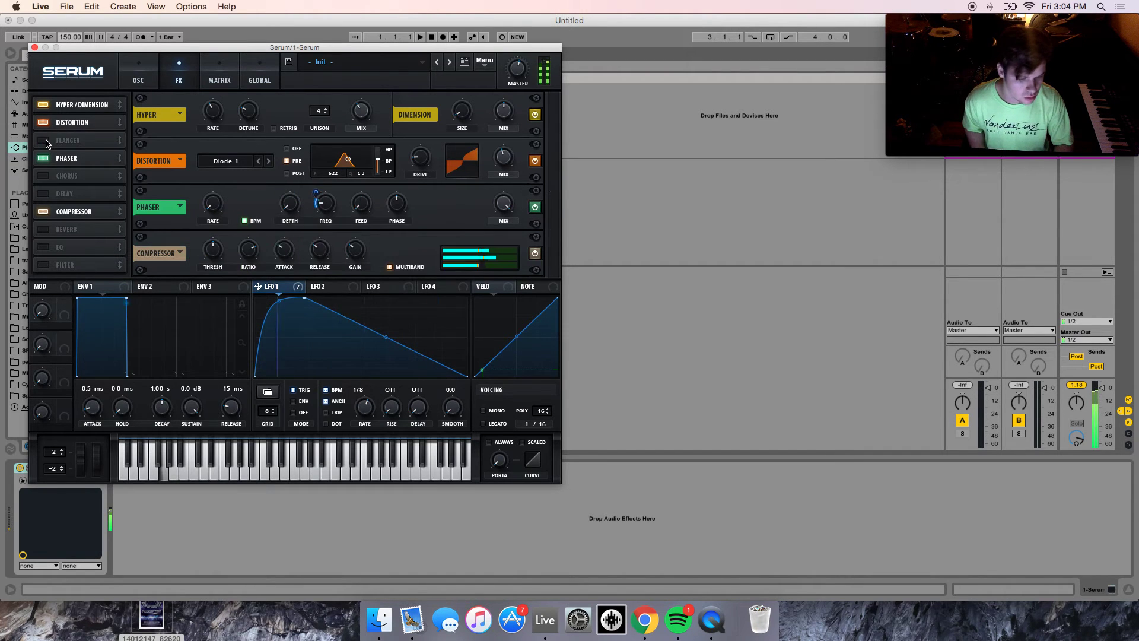
pyautogui.moveTo(276, 232)
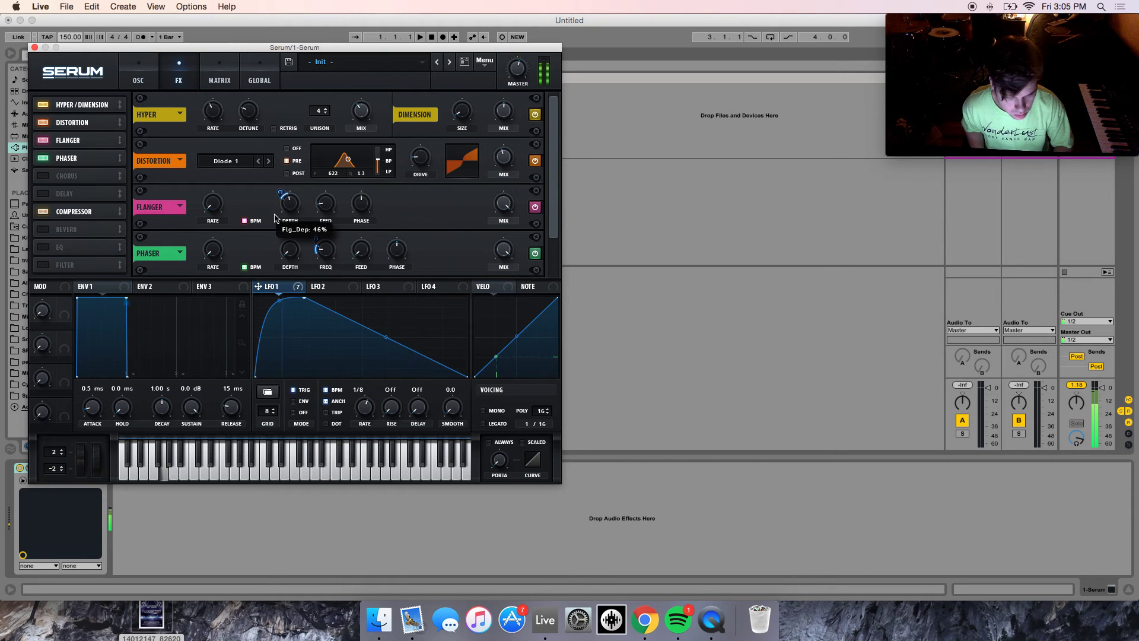
# Fine-tune the LFO 1 modulation amount on the Flanger depth and lower the base depth.
pyautogui.moveTo(280, 196)
pyautogui.moveTo(280, 197); pyautogui.dragTo(278, 188)
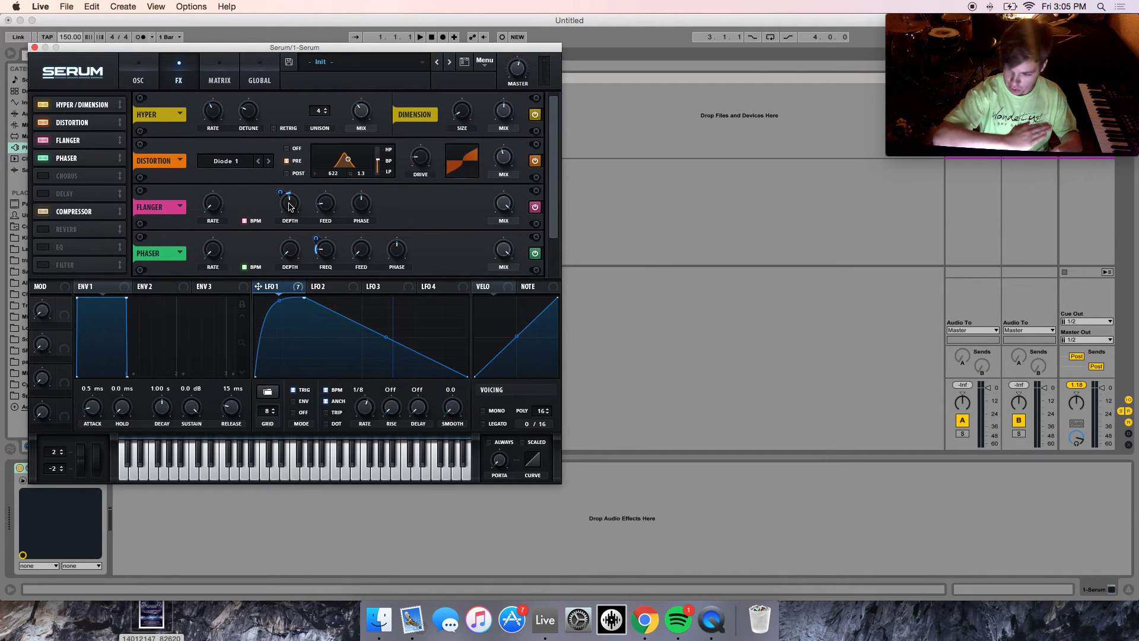
pyautogui.moveTo(281, 192)
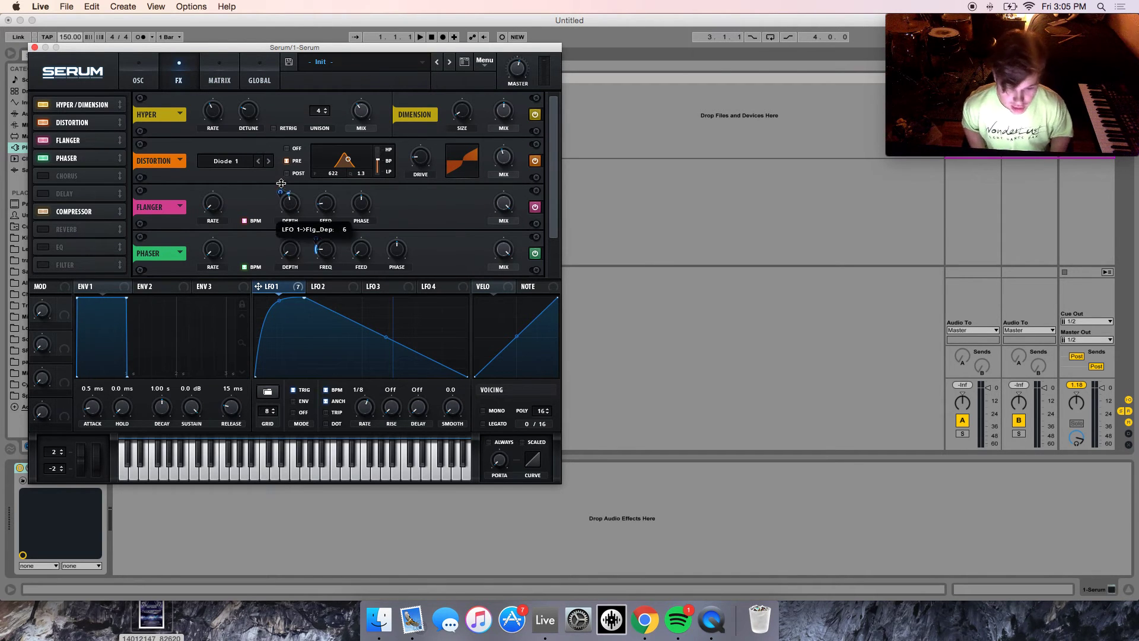
pyautogui.moveTo(287, 230)
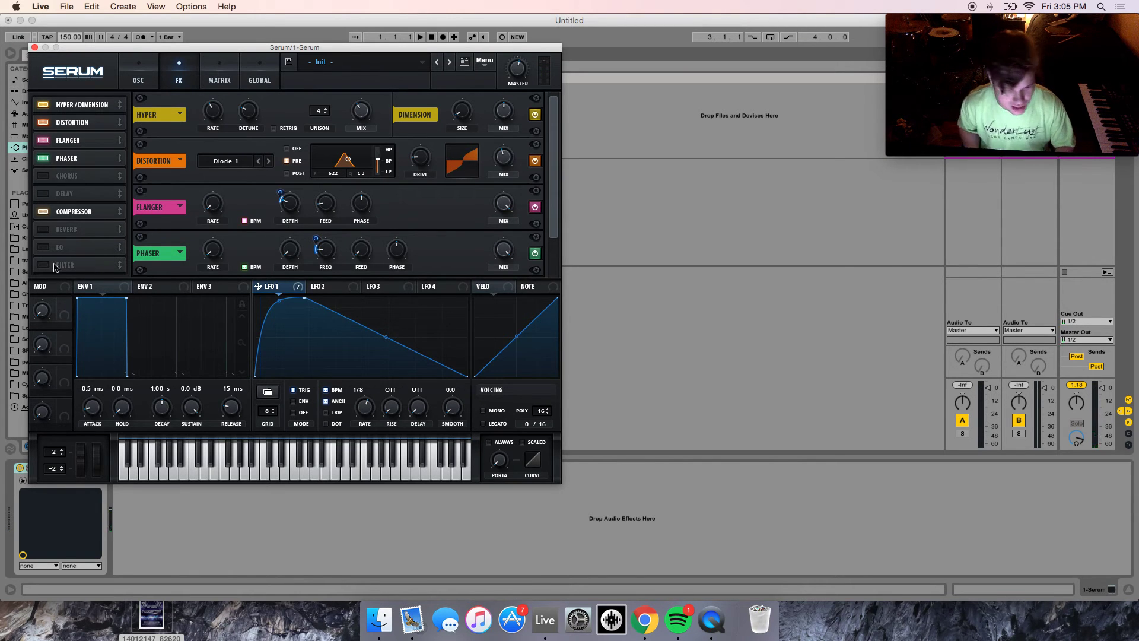
# Set the Phaser mix to about 82% and reduce the Flanger mix below 89%.
pyautogui.moveTo(499, 217)
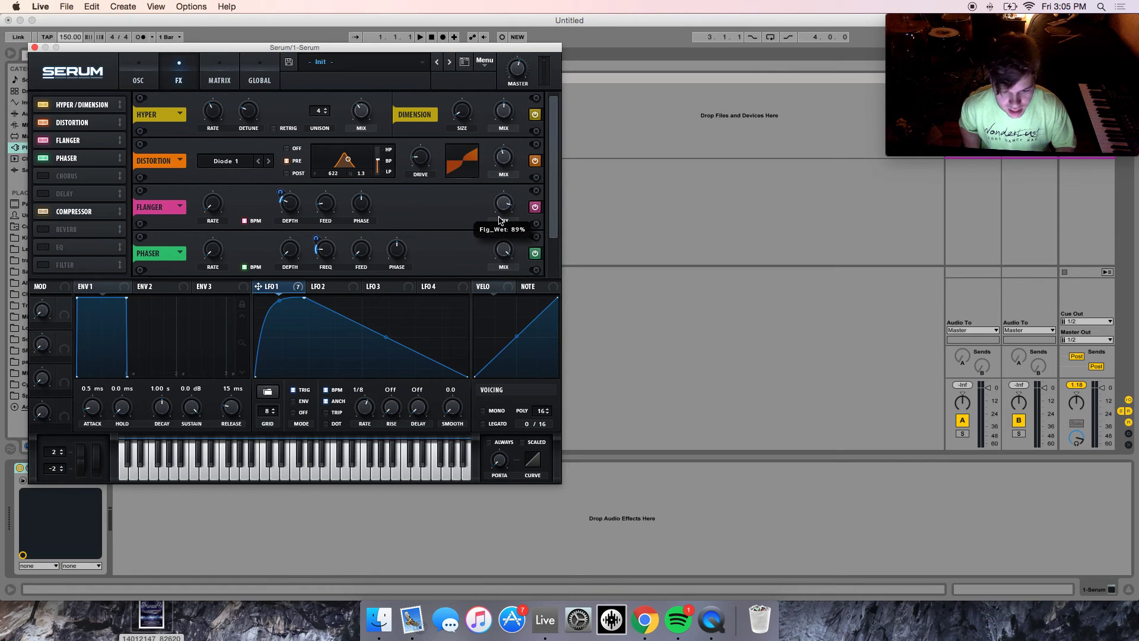
pyautogui.moveTo(504, 251); pyautogui.dragTo(507, 284)
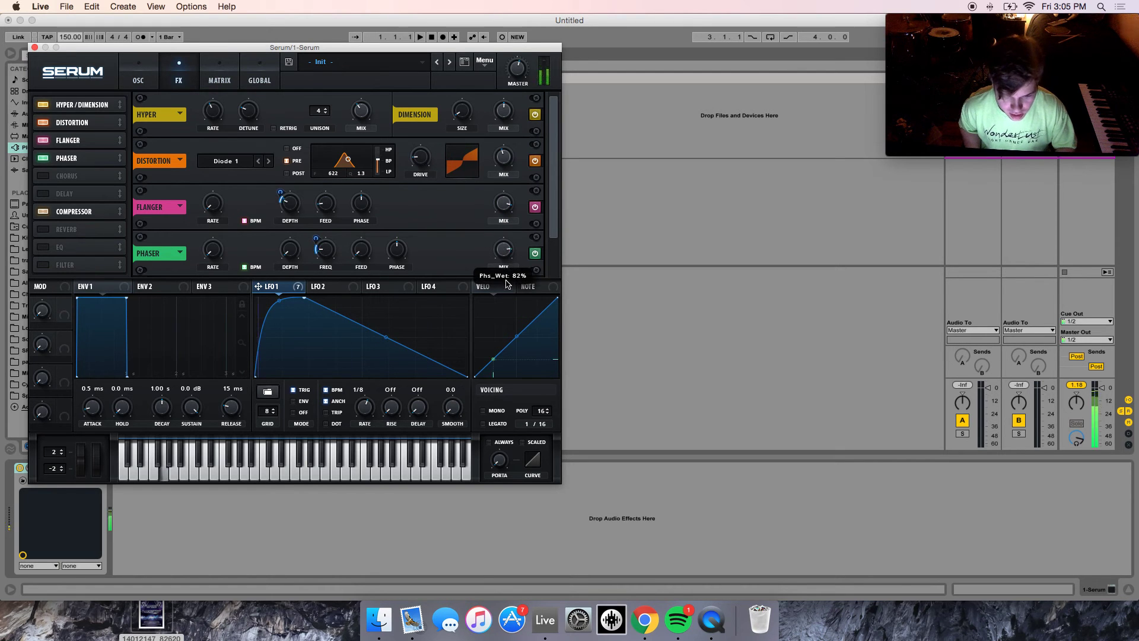
pyautogui.moveTo(506, 208); pyautogui.dragTo(509, 238)
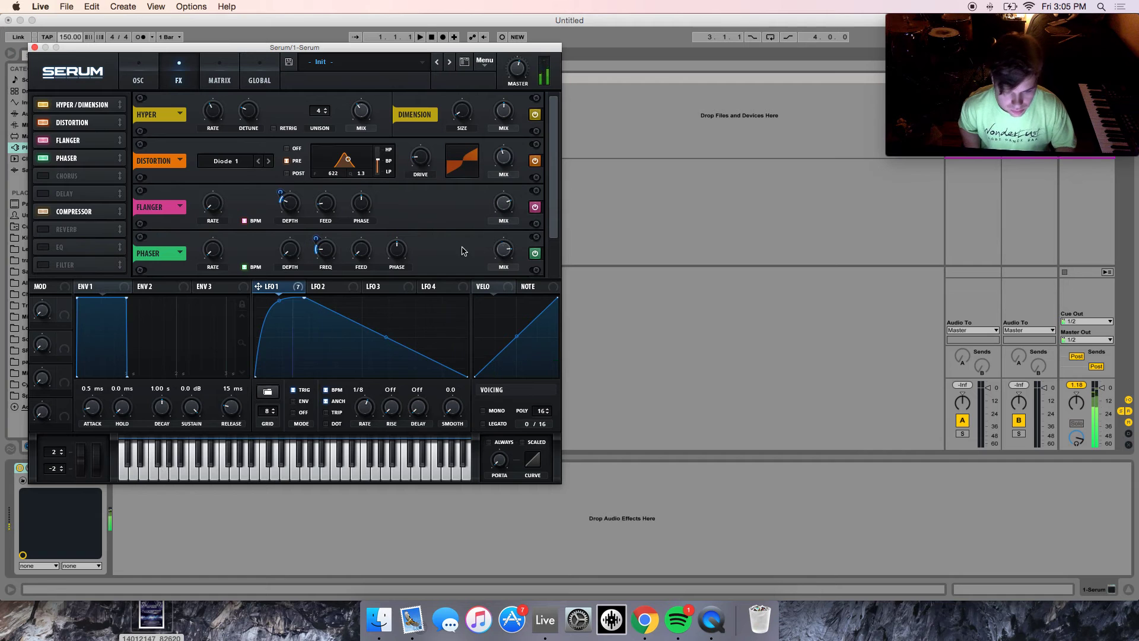
# Enable the Reverb in Hall mode, adjust its size and set its decay to about 2.5 s.
pyautogui.click(45, 229)
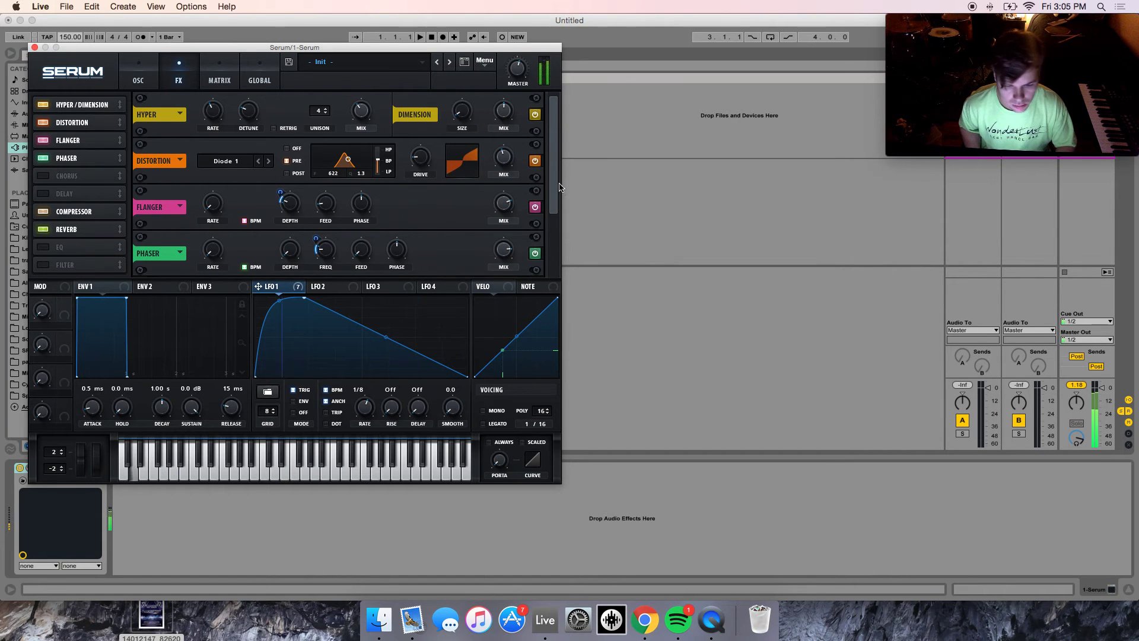
pyautogui.scroll(-2, 557, 188)
pyautogui.moveTo(248, 250); pyautogui.dragTo(248, 280)
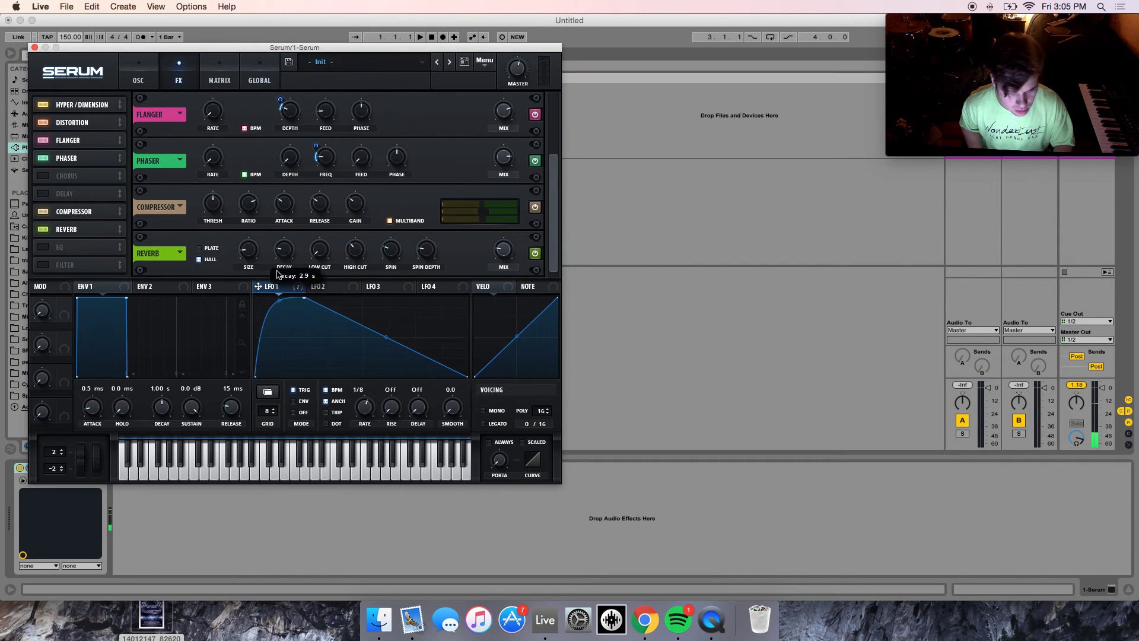
pyautogui.scroll(-3, 285, 251)
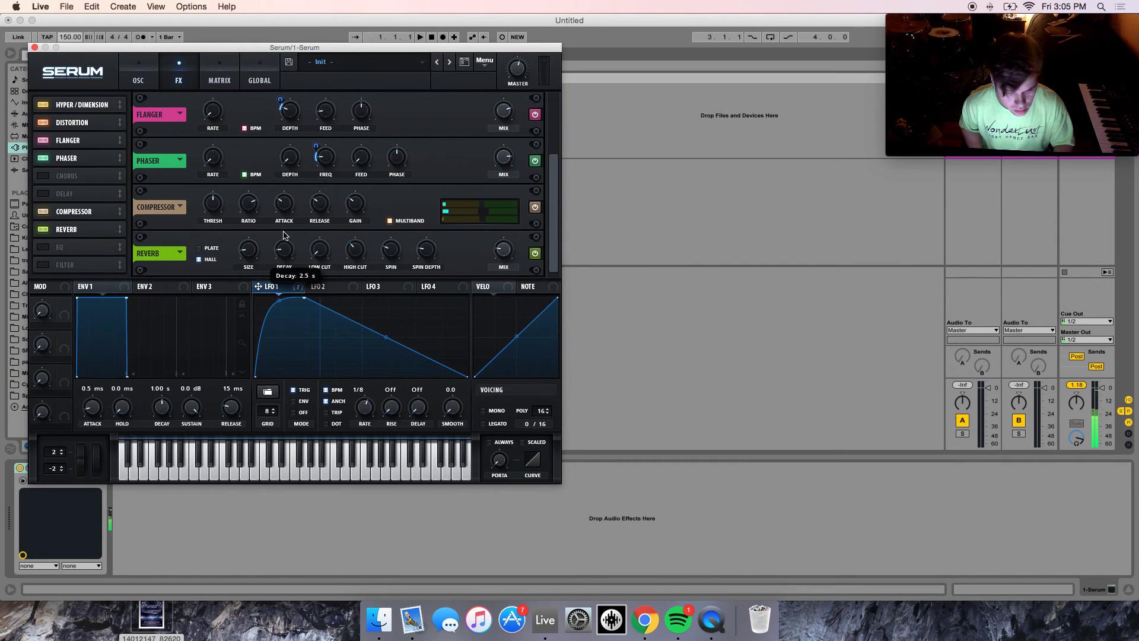
# Enable the EQ, give its low band a peak shape with boosted gain, assign LFO 1 to its frequency and adjust its Q.
pyautogui.click(85, 249)
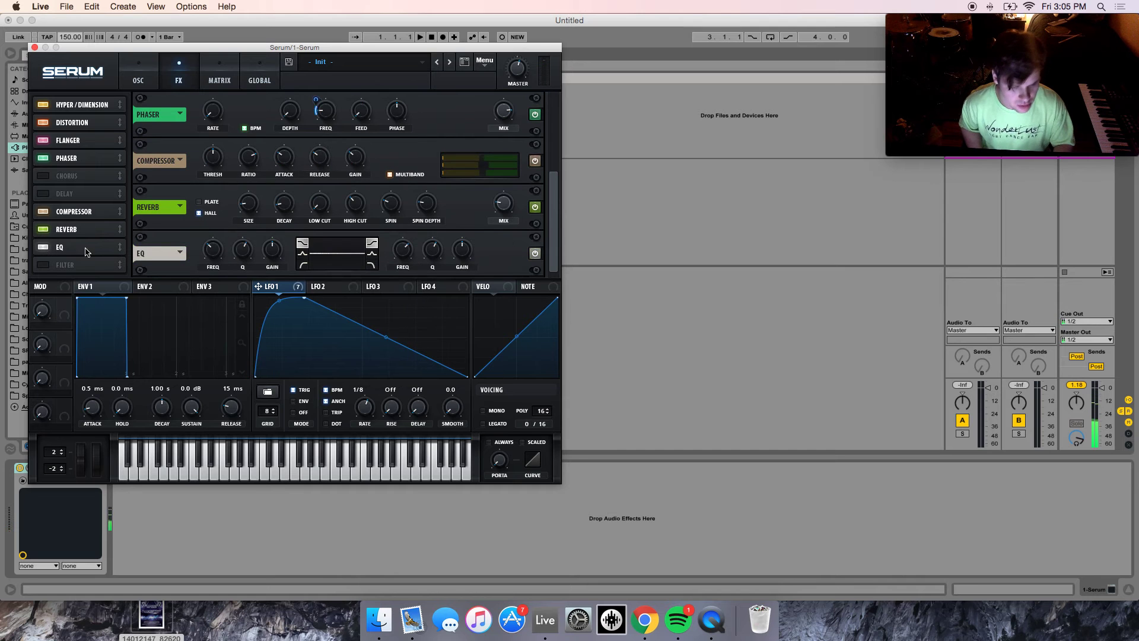
pyautogui.click(303, 254)
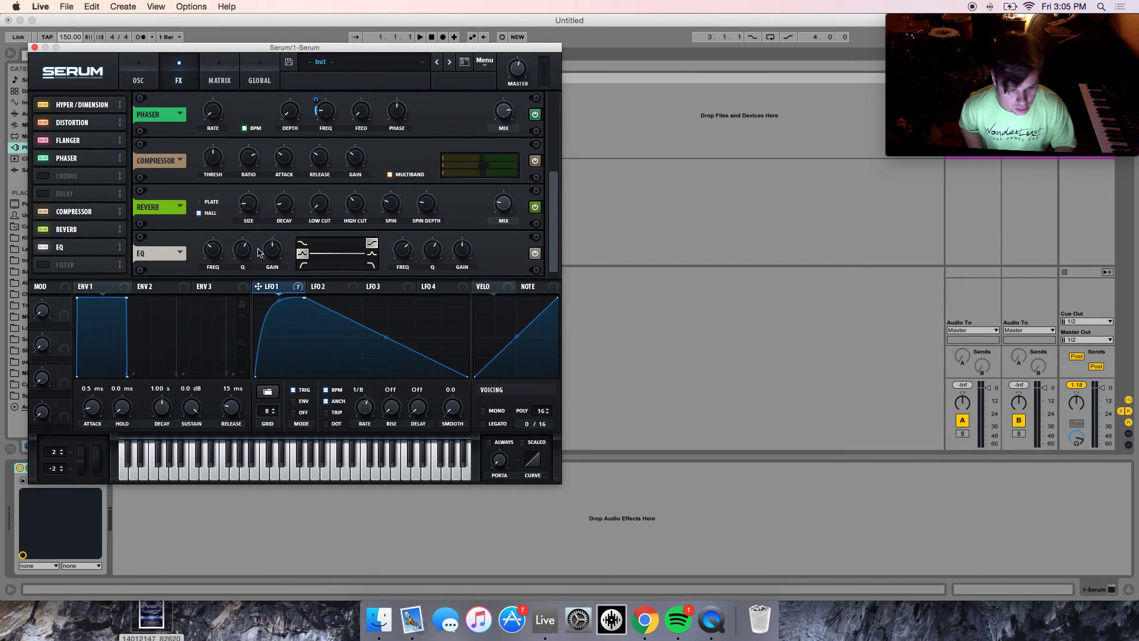
pyautogui.moveTo(270, 250); pyautogui.dragTo(272, 223)
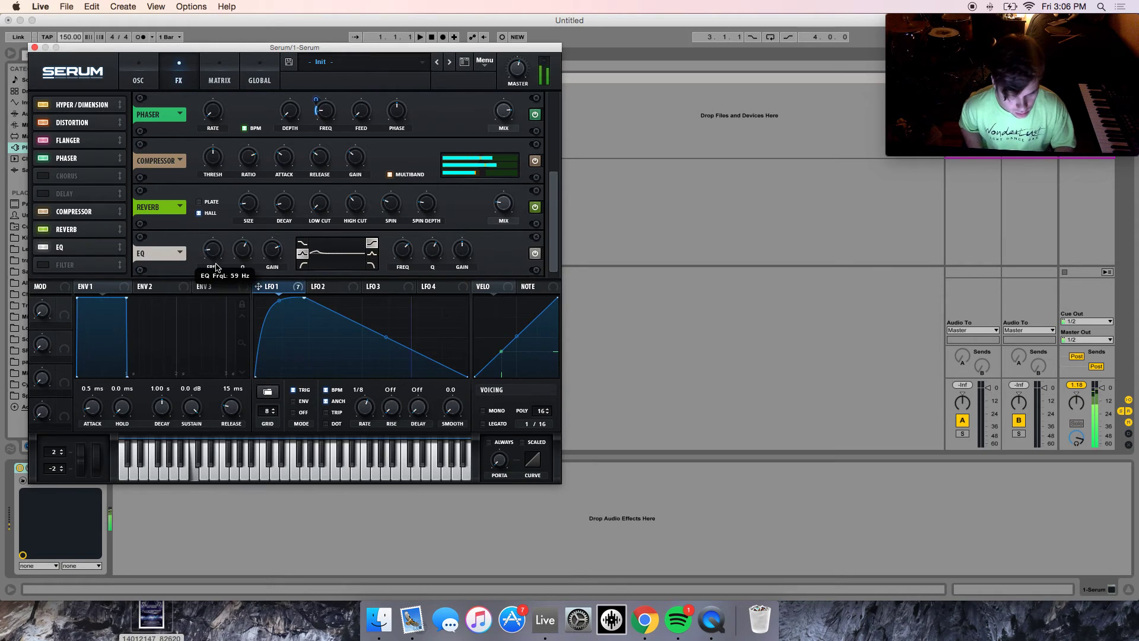
pyautogui.moveTo(258, 286); pyautogui.dragTo(205, 266)
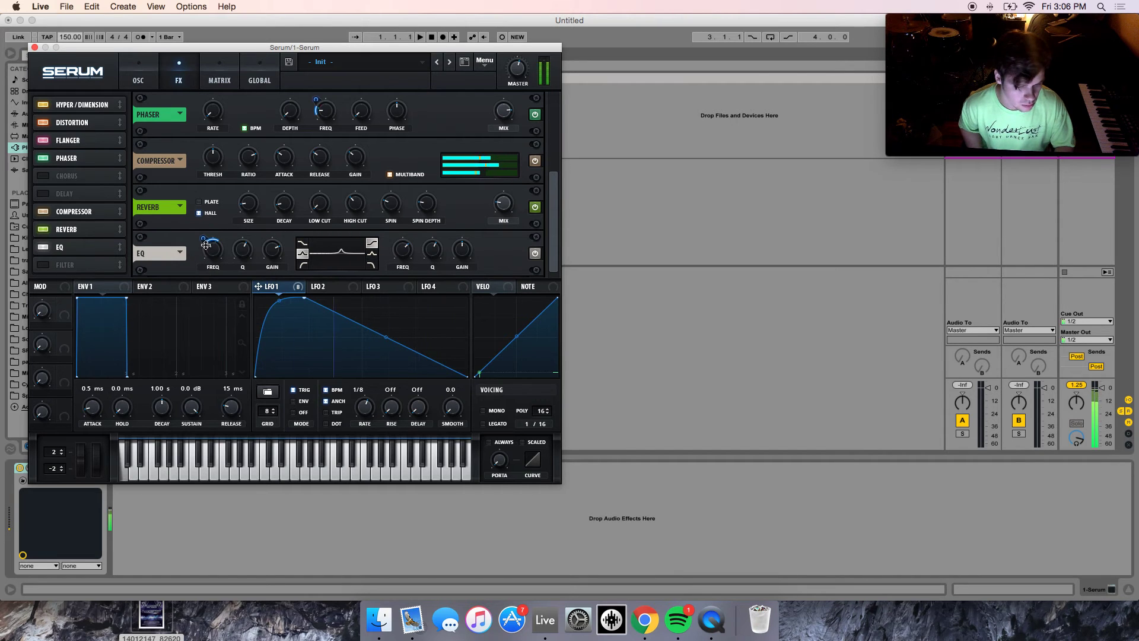
pyautogui.moveTo(240, 255); pyautogui.dragTo(243, 244)
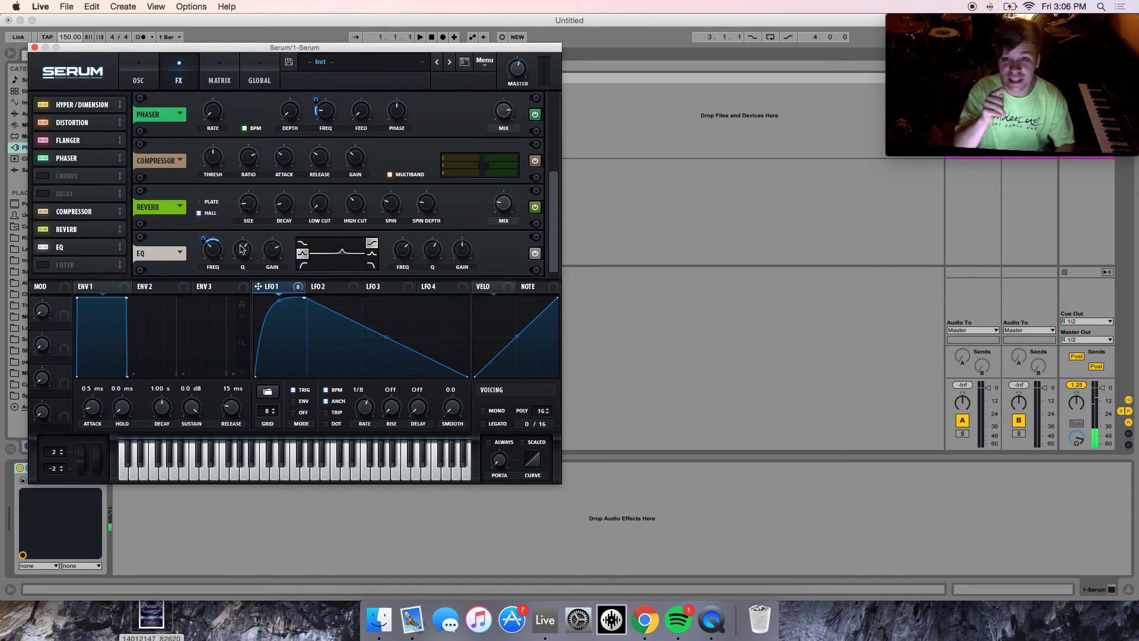
# Set the EQ's high band to a peak shape with -12.0 dB gain and assign LFO 1 to its frequency.
pyautogui.moveTo(467, 251); pyautogui.dragTo(453, 305)
pyautogui.click(374, 254)
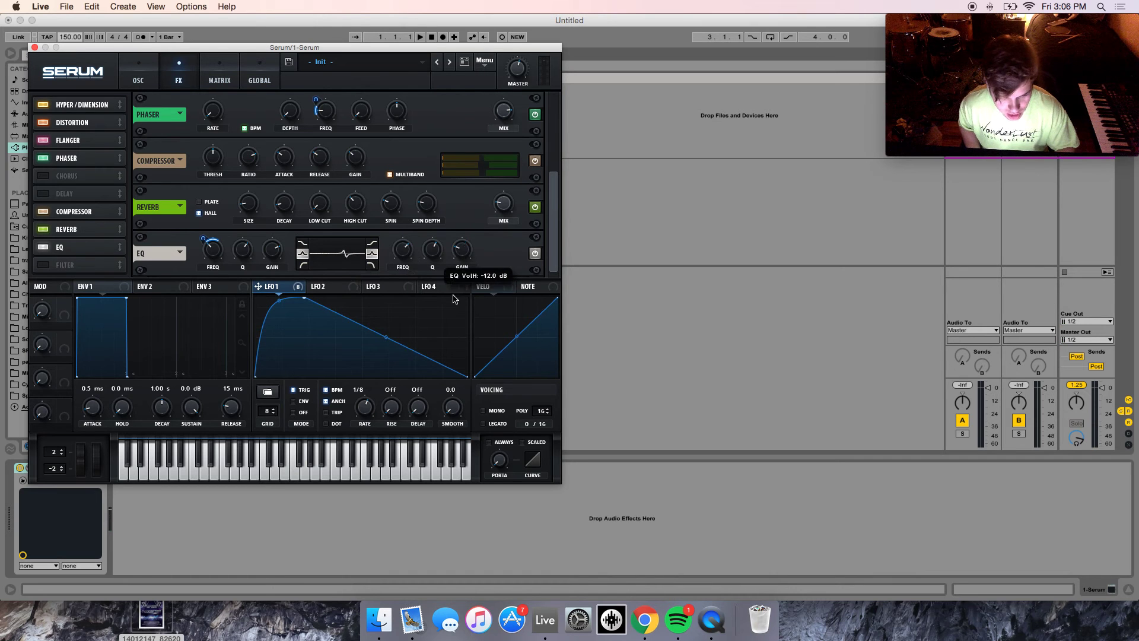
pyautogui.moveTo(408, 255); pyautogui.dragTo(407, 241)
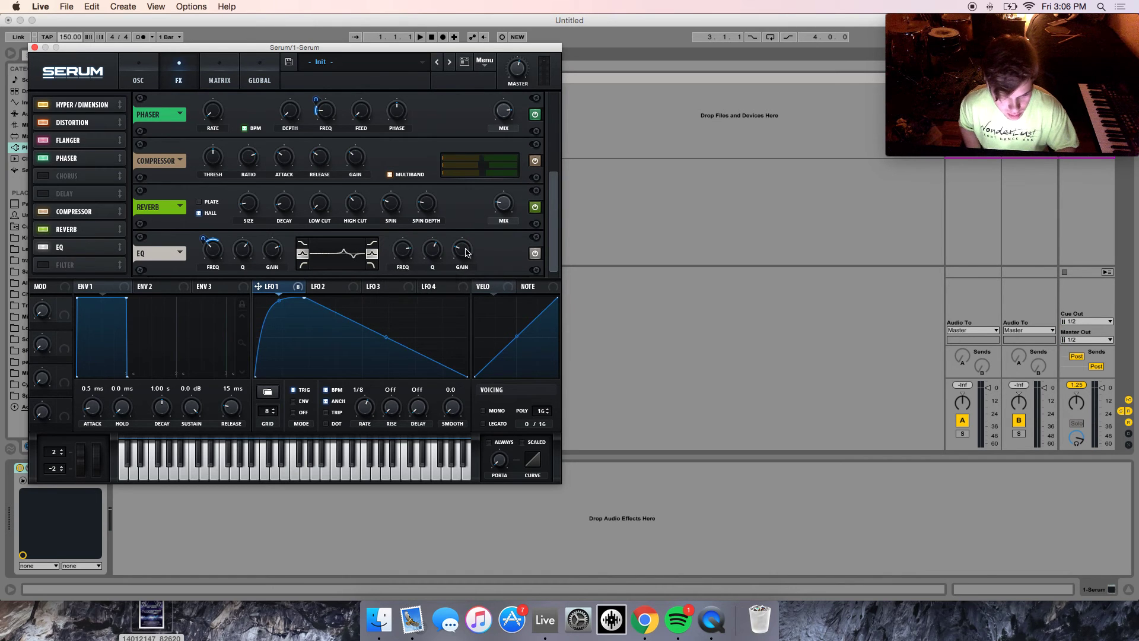
pyautogui.moveTo(280, 284); pyautogui.dragTo(393, 263)
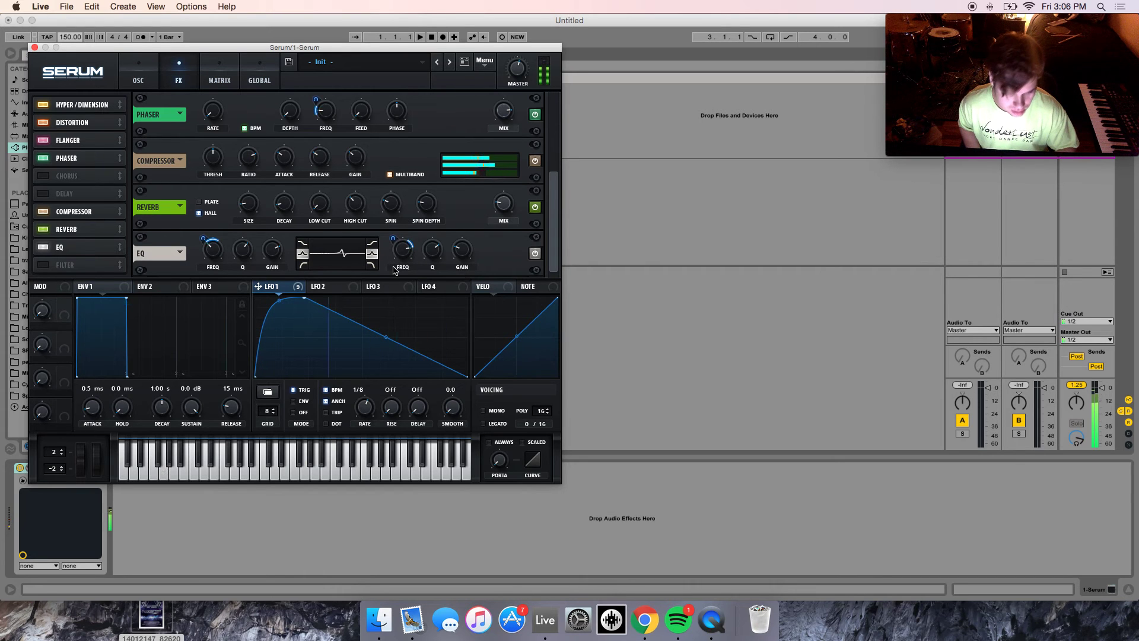
# Enable the Filter effect with the Allpasses type, set its cutoff to about 51 Hz and assign LFO 1 to the cutoff.
pyautogui.click(49, 268)
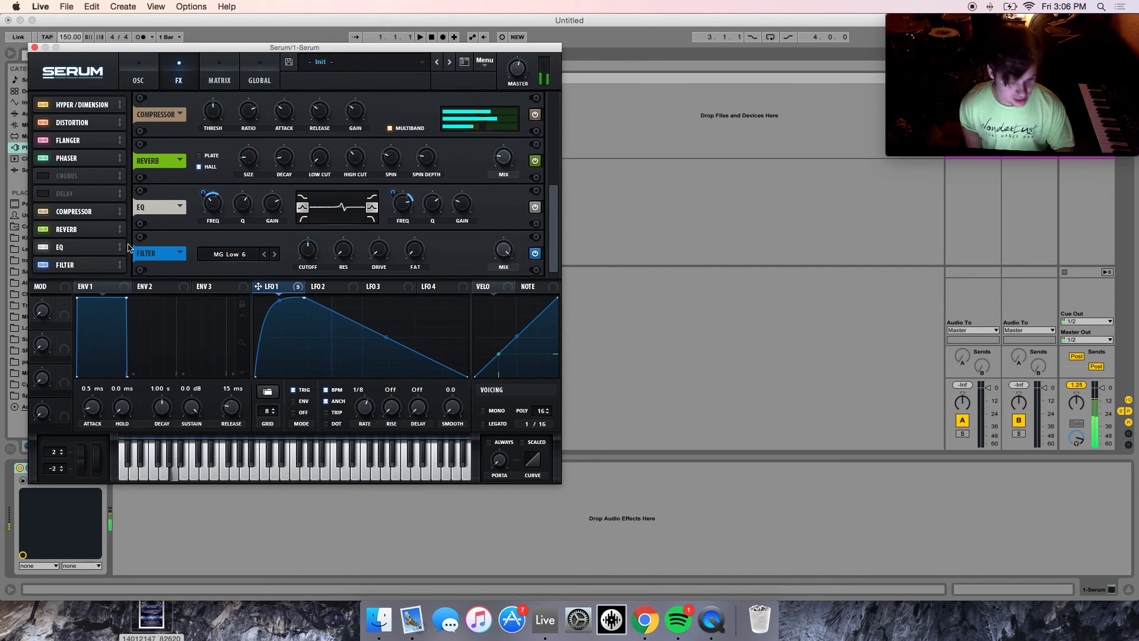
pyautogui.click(229, 254)
pyautogui.moveTo(229, 291)
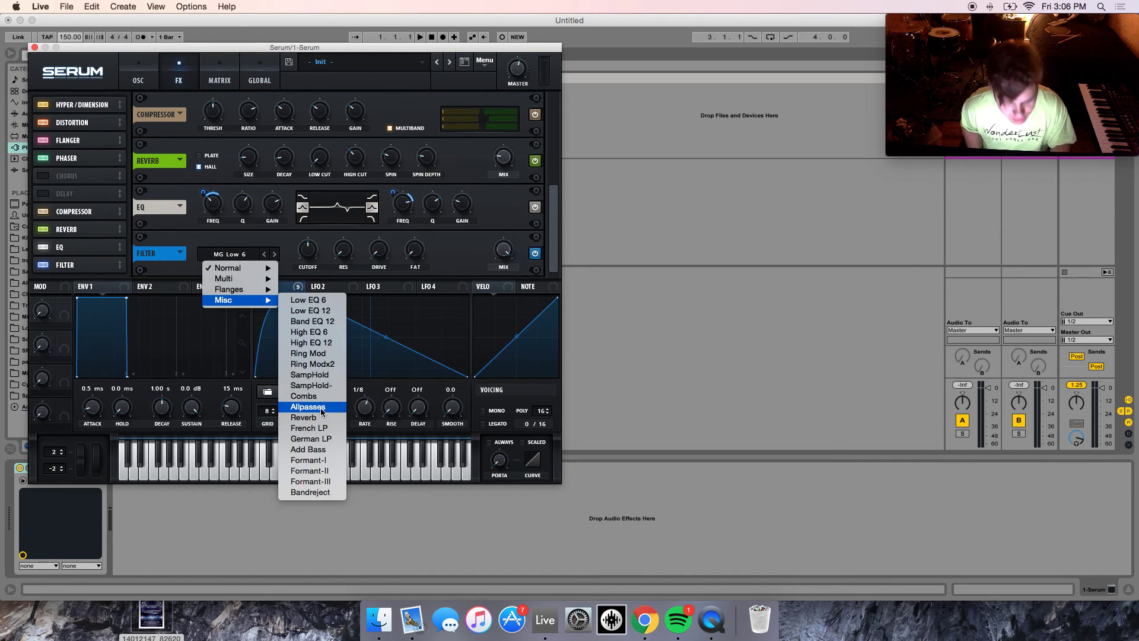
pyautogui.click(321, 408)
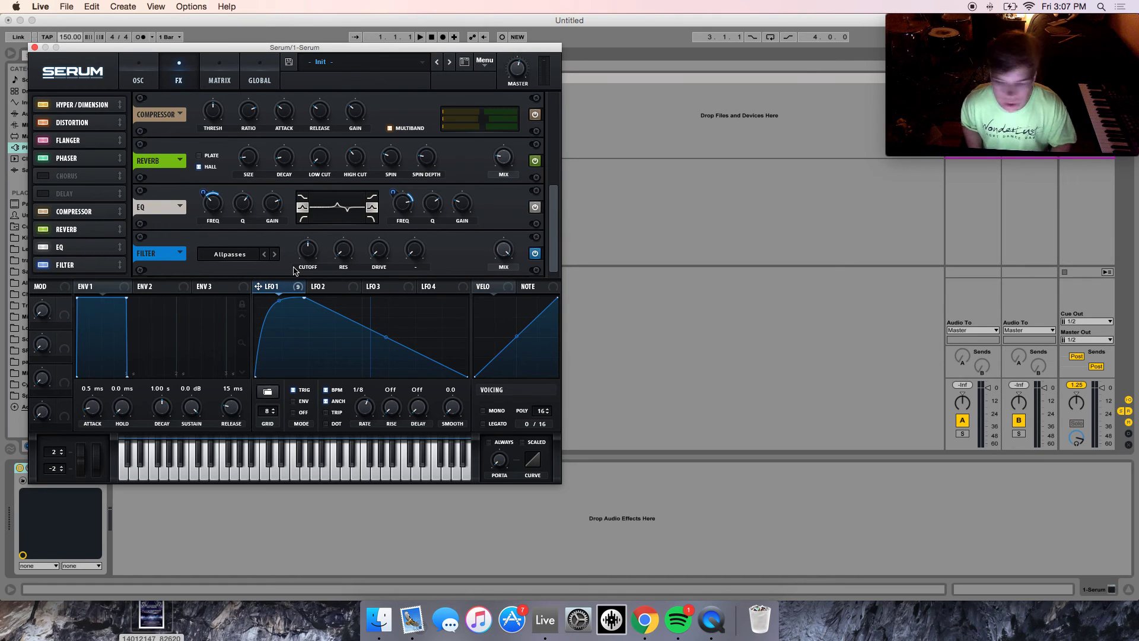
pyautogui.moveTo(306, 252); pyautogui.dragTo(303, 301)
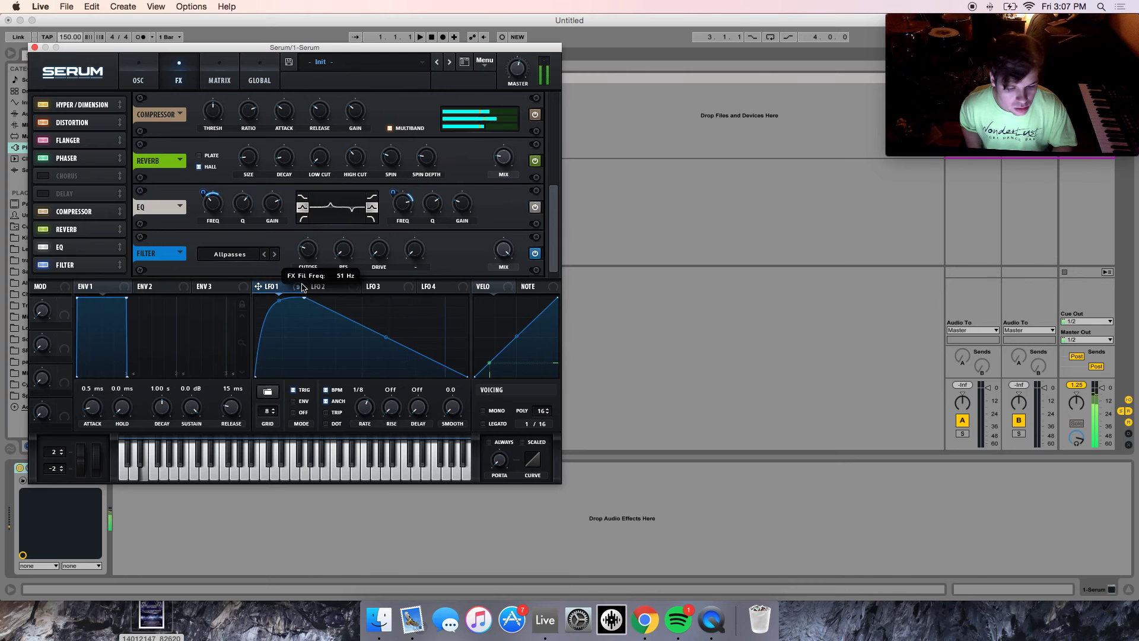
pyautogui.moveTo(258, 286); pyautogui.dragTo(304, 246)
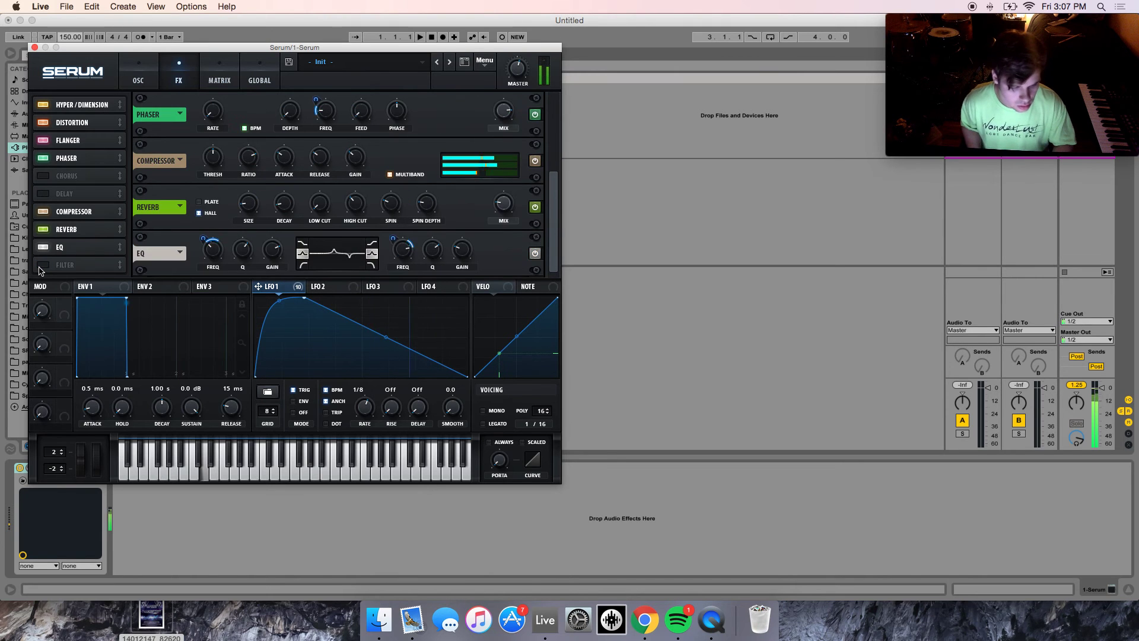
# Change the Filter effect's type to Reverb and raise its resonance to about 78%.
pyautogui.click(245, 256)
pyautogui.moveTo(246, 300)
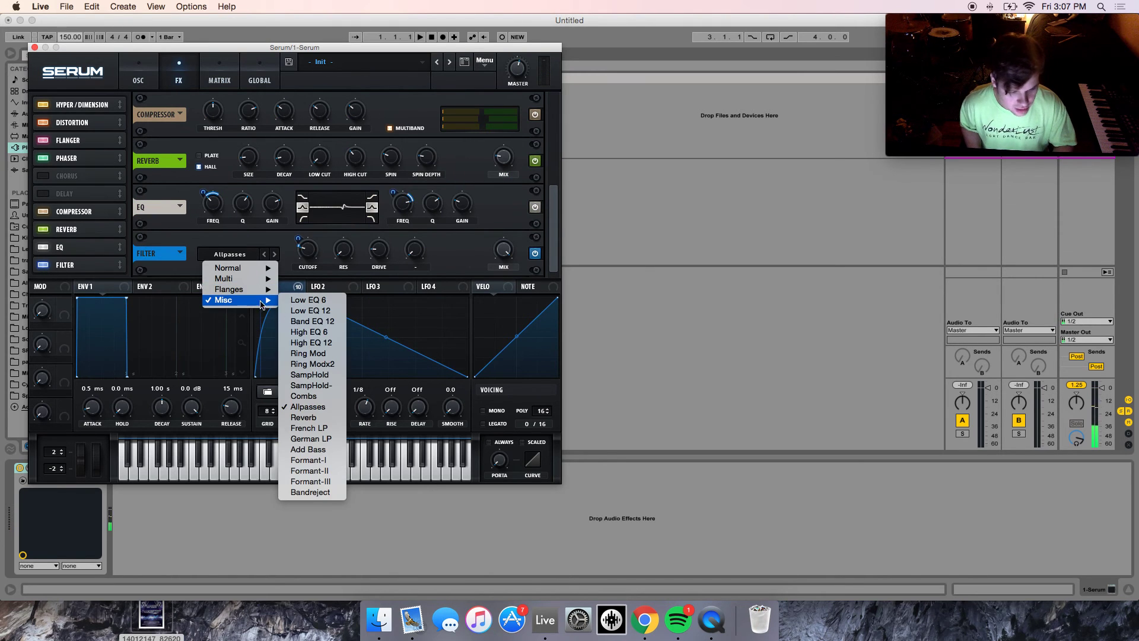
pyautogui.click(331, 417)
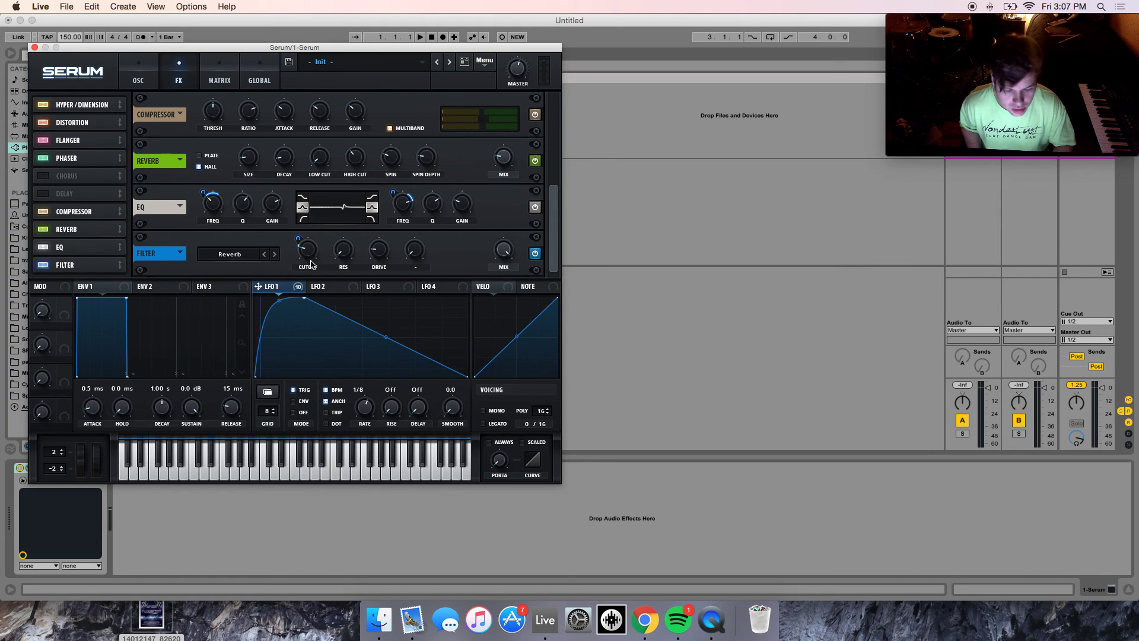
pyautogui.moveTo(308, 248)
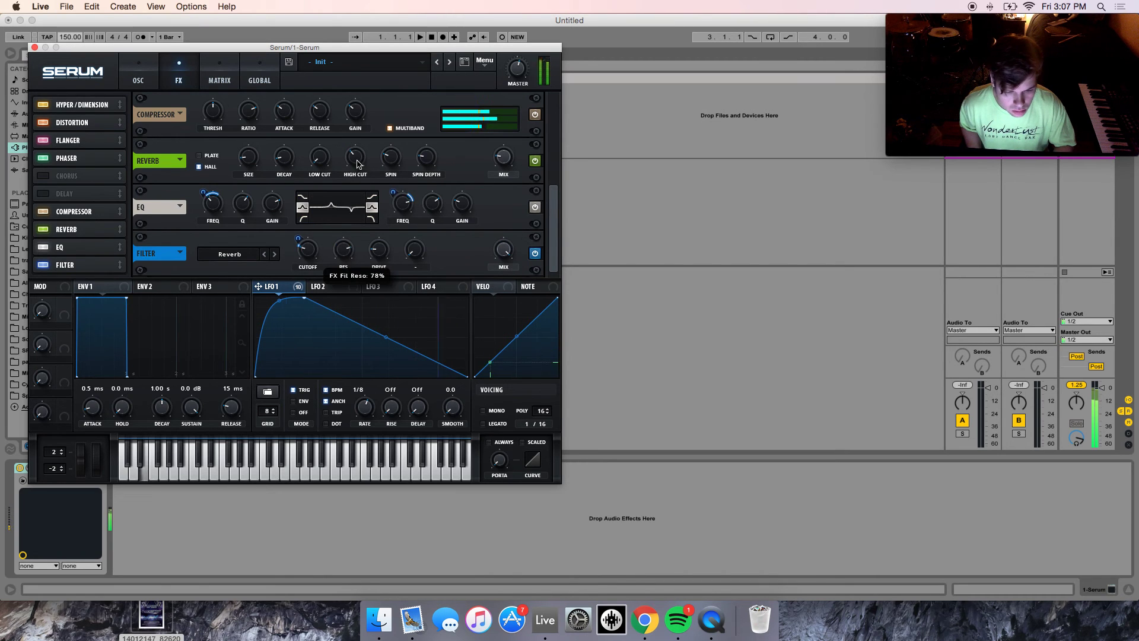
# Move the LFO 1 modulation from the filter's cutoff to its resonance and set the cutoff to about 71 Hz.
pyautogui.rightClick(301, 239)
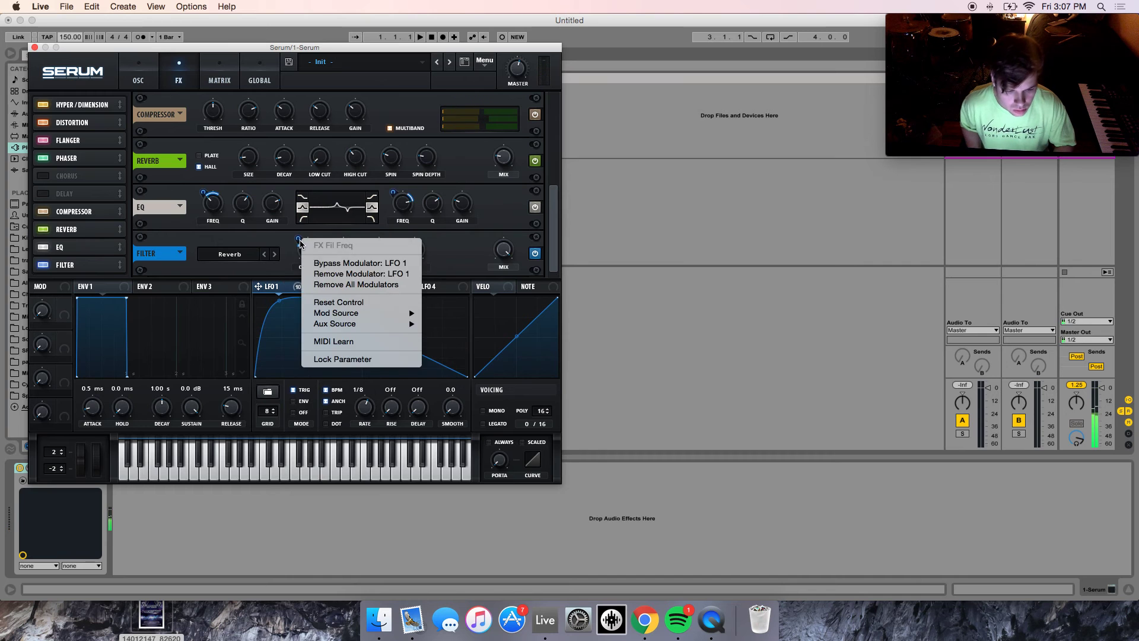
pyautogui.click(321, 264)
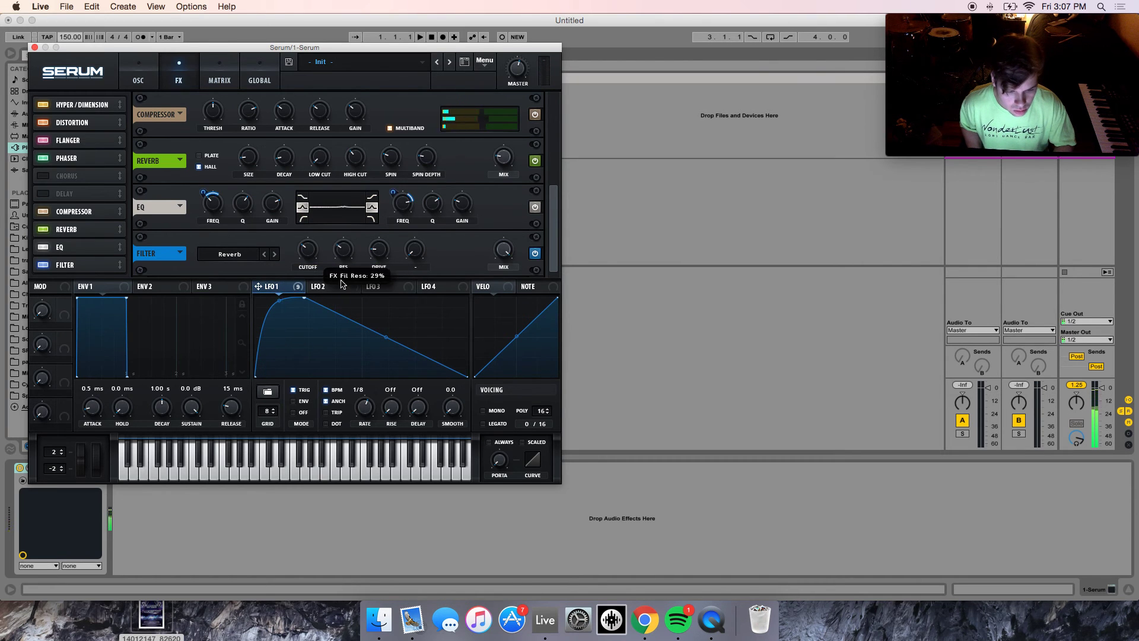
pyautogui.moveTo(335, 278); pyautogui.dragTo(342, 250)
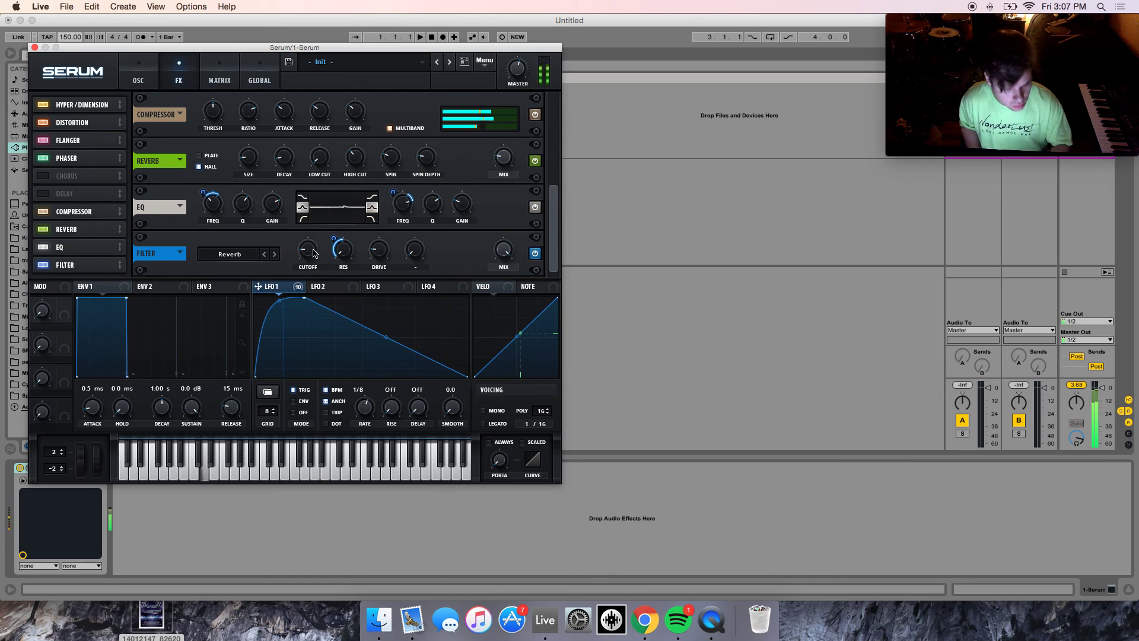
pyautogui.moveTo(308, 257)
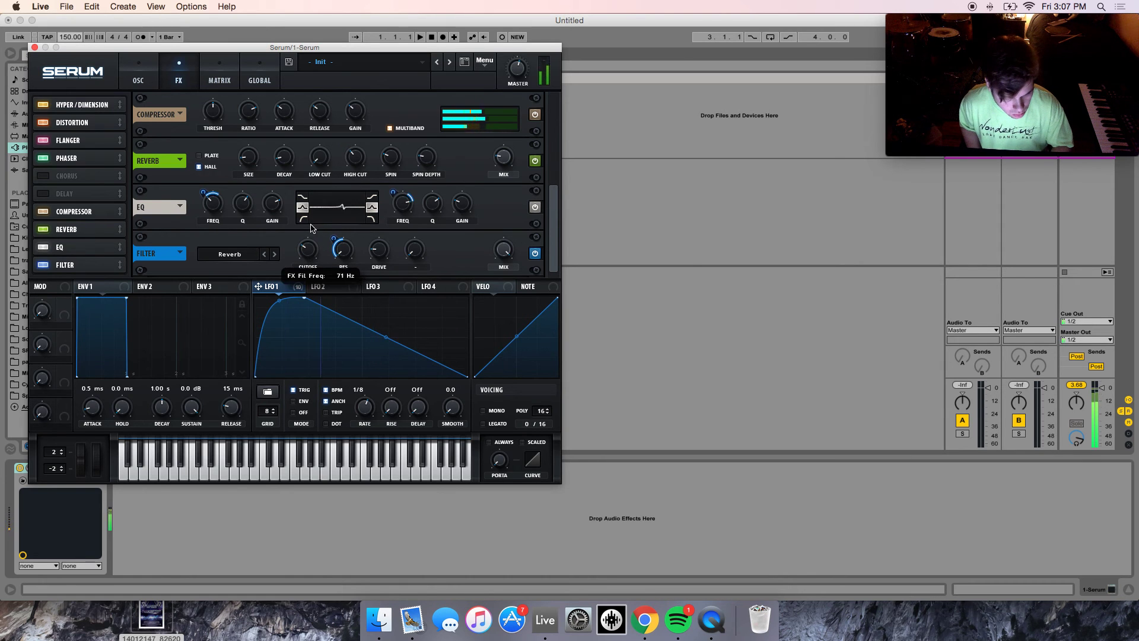
# Change the Filter effect's type to Phs 24+ and move the LFO 1 modulation from its resonance to its cutoff.
pyautogui.click(235, 254)
pyautogui.moveTo(235, 282)
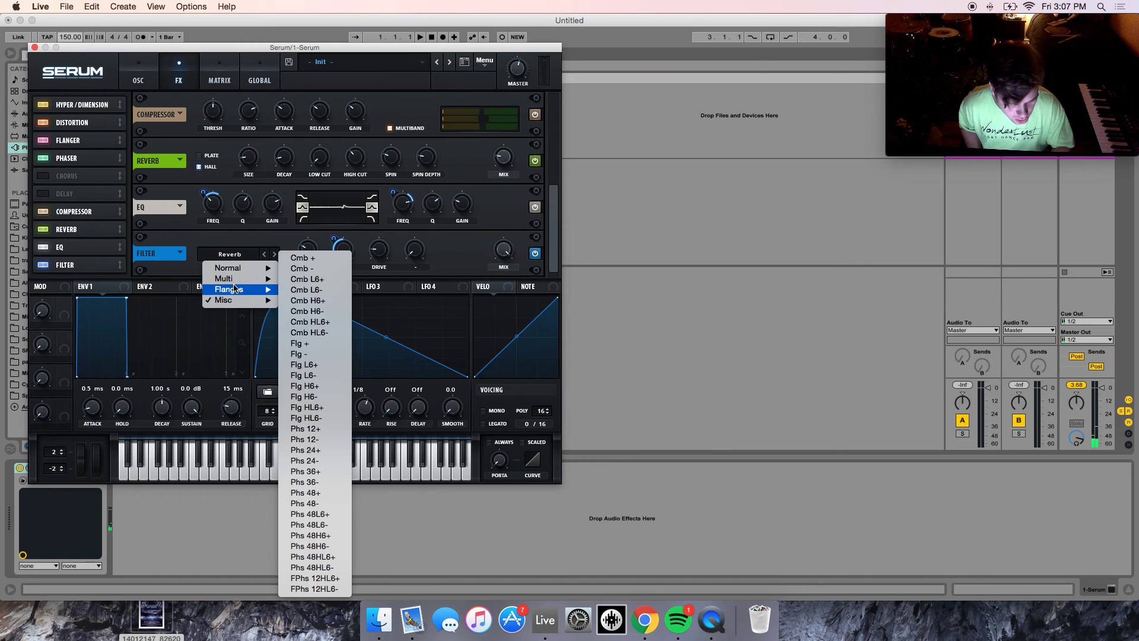
pyautogui.click(332, 450)
pyautogui.rightClick(337, 250)
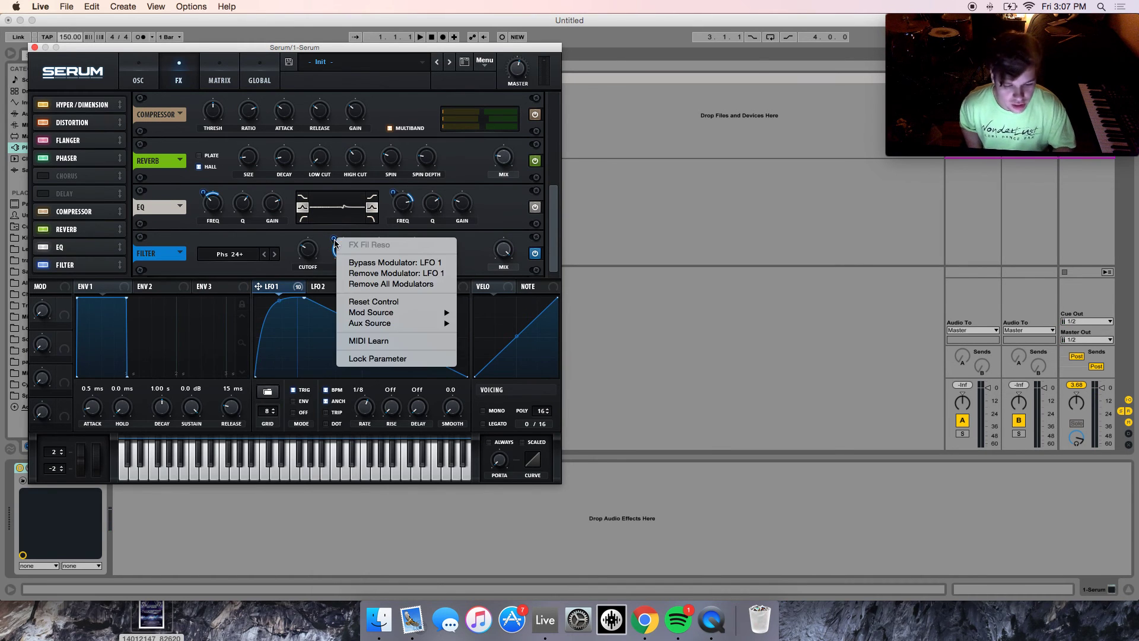
pyautogui.click(353, 275)
pyautogui.moveTo(302, 239); pyautogui.dragTo(297, 267)
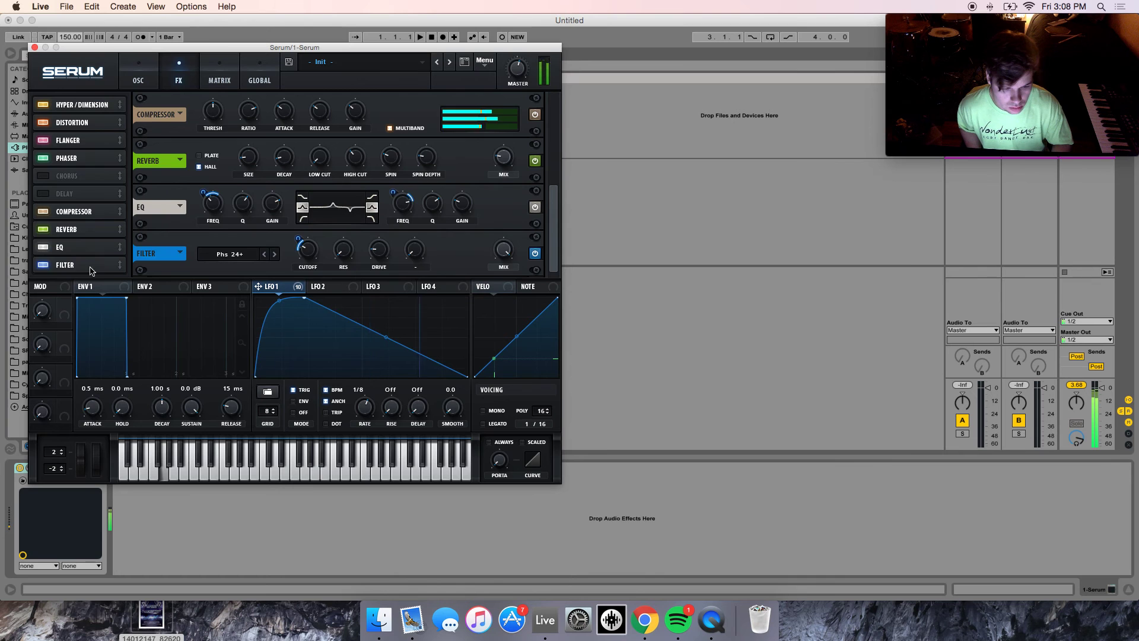
pyautogui.moveTo(380, 256)
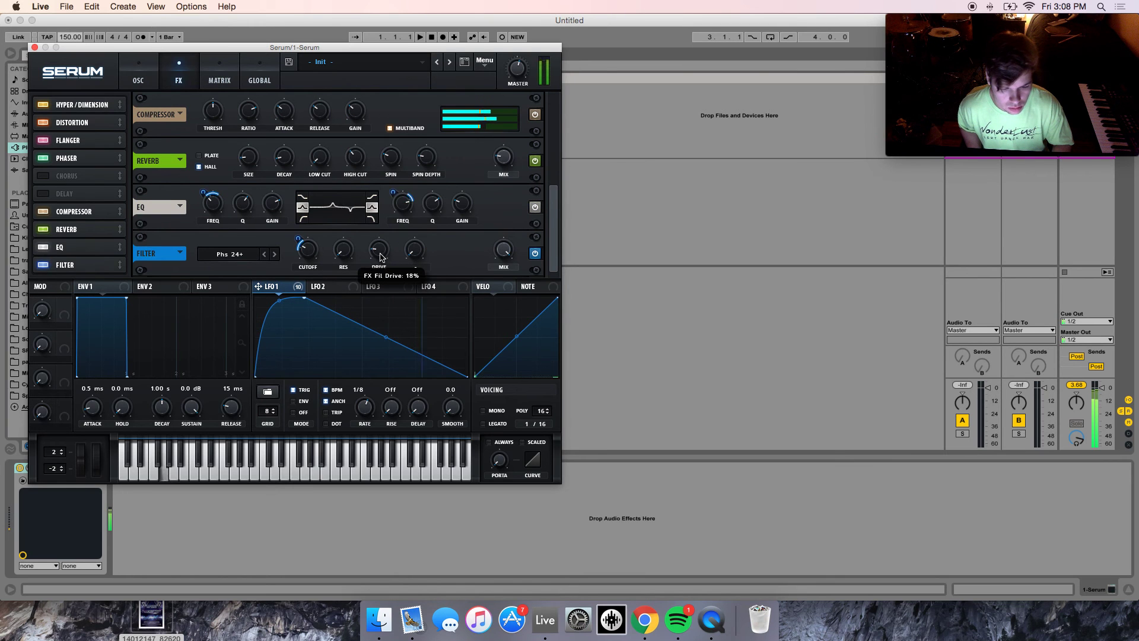
pyautogui.moveTo(505, 86)
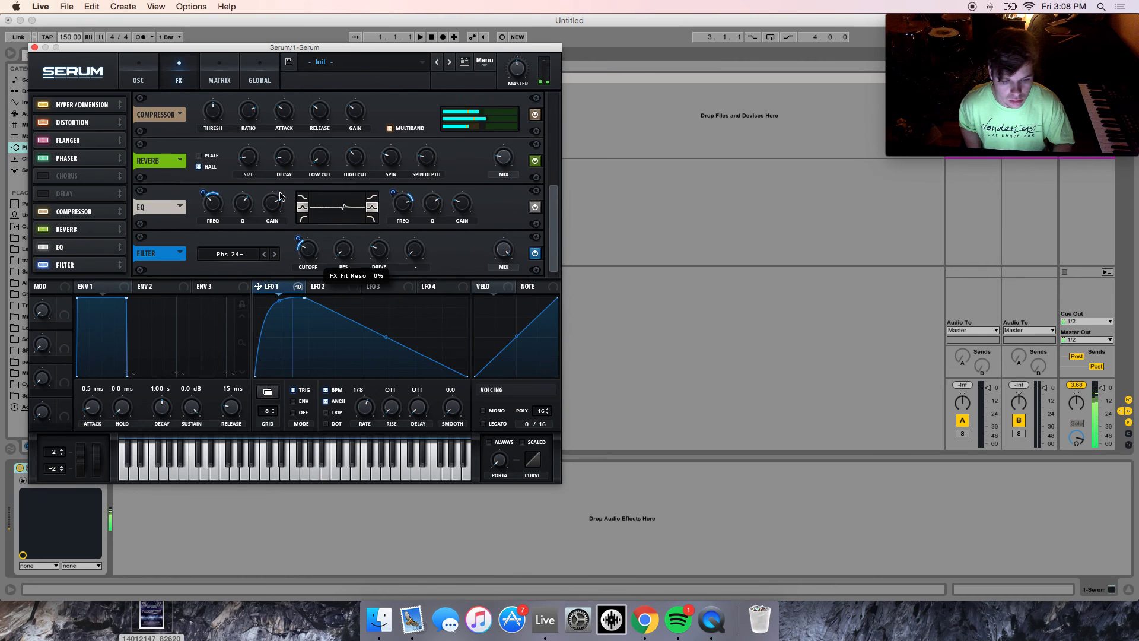
pyautogui.click(122, 67)
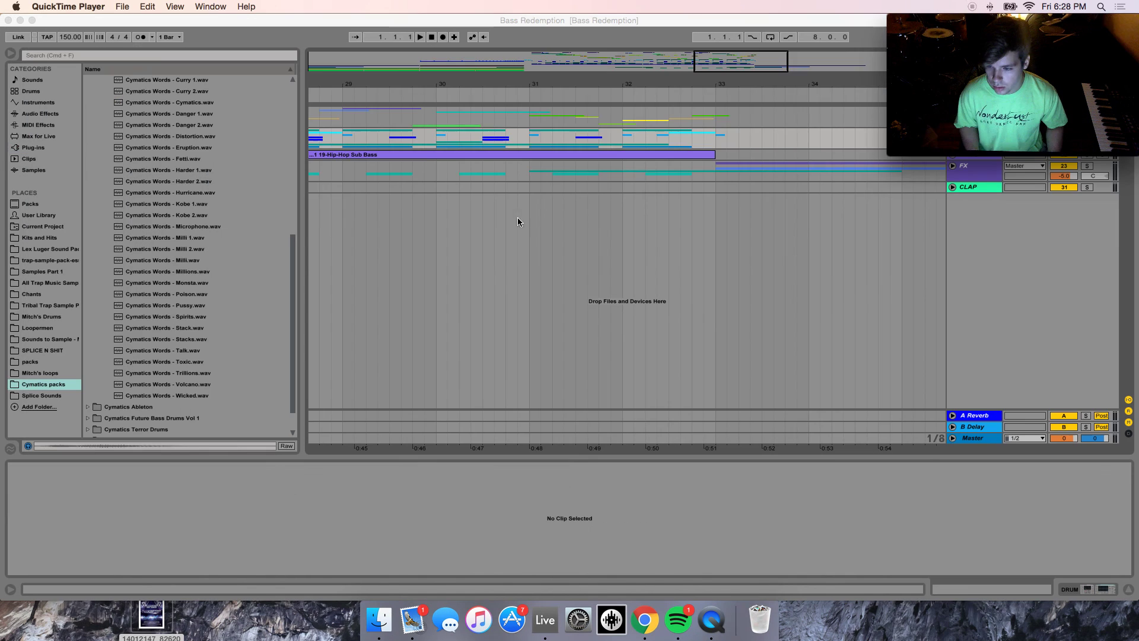
# Show the whole Bass Redemption arrangement and play it from the start.
pyautogui.press('Home')
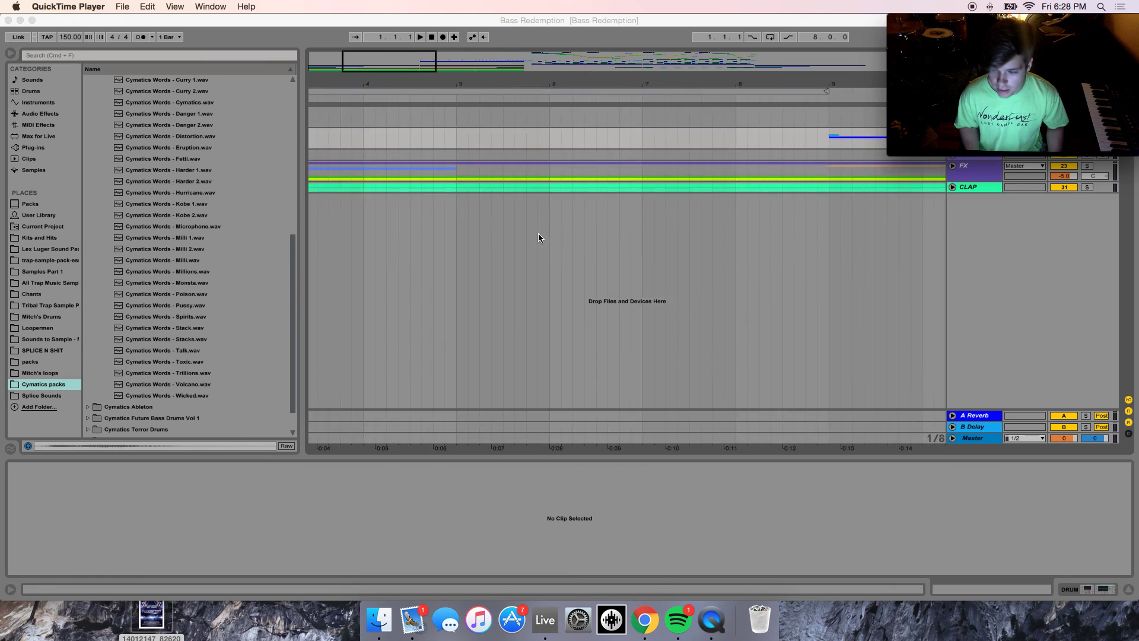
pyautogui.click(552, 79)
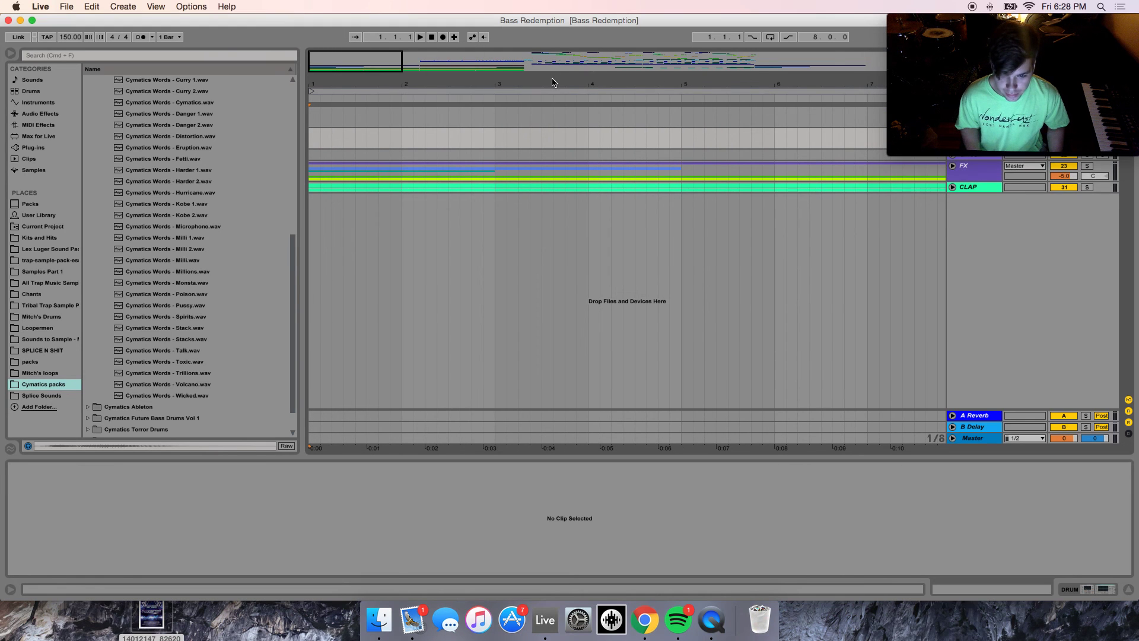
pyautogui.moveTo(555, 86); pyautogui.dragTo(338, 89)
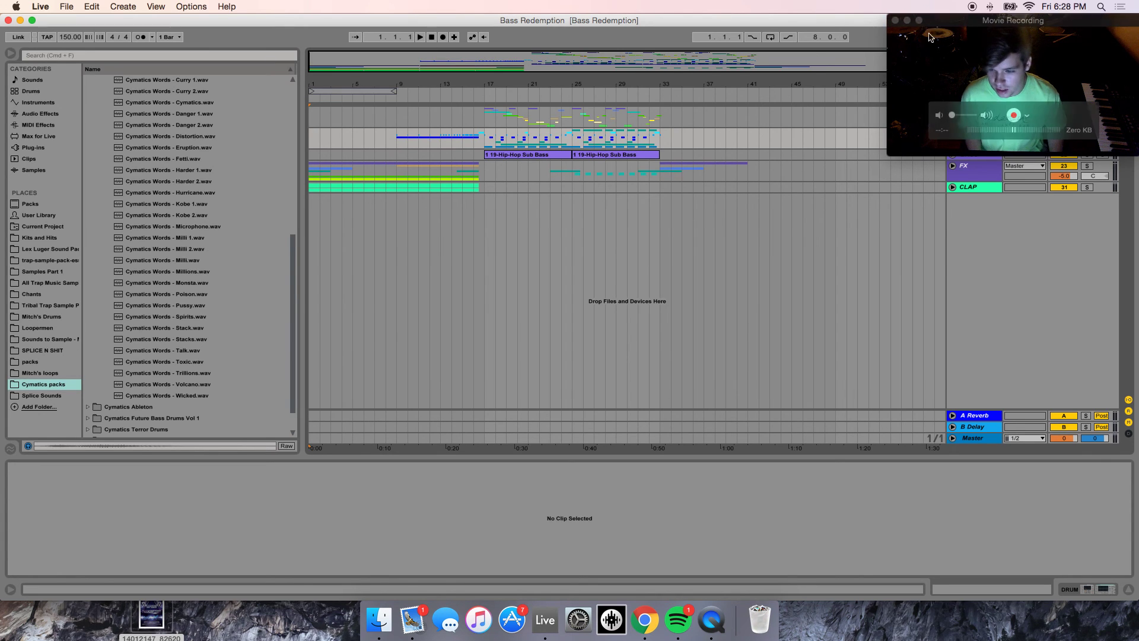
pyautogui.moveTo(936, 27); pyautogui.dragTo(864, 308)
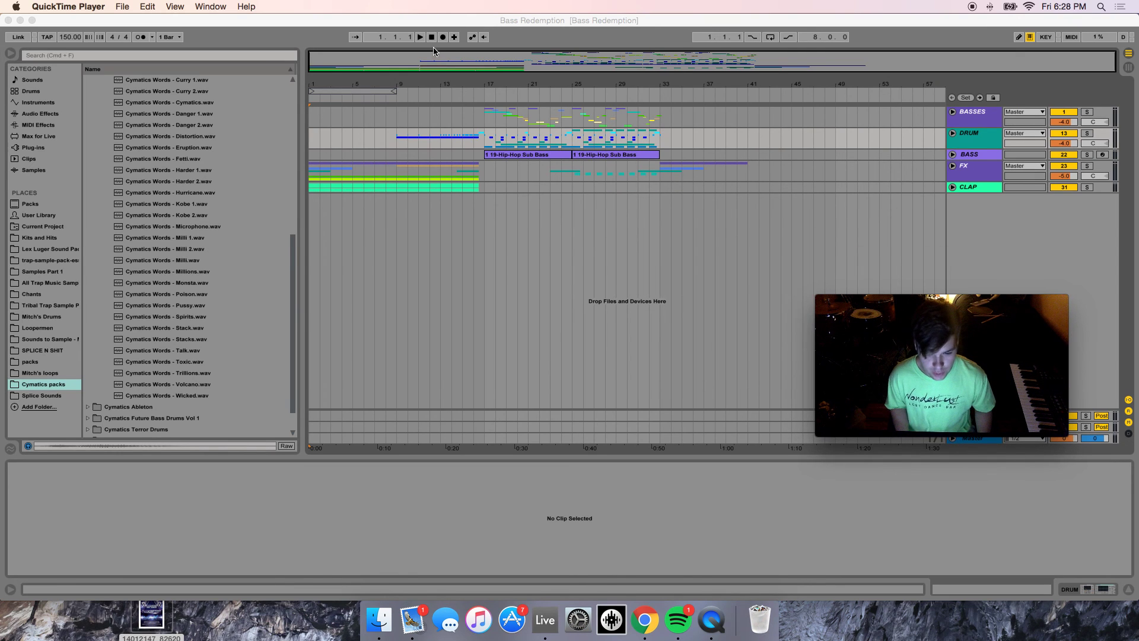
pyautogui.click(420, 37)
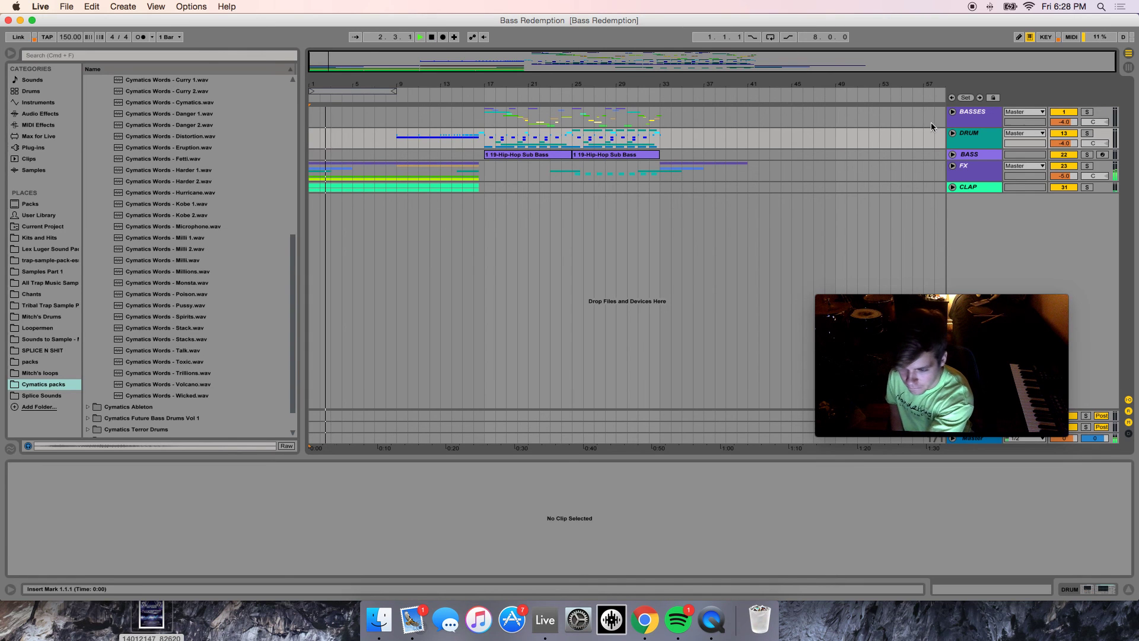
# Unfold the BASSES group during playback, look through its Serum tracks and fold it again.
pyautogui.press('super+alt+u')
pyautogui.scroll(-10, 551, 217)
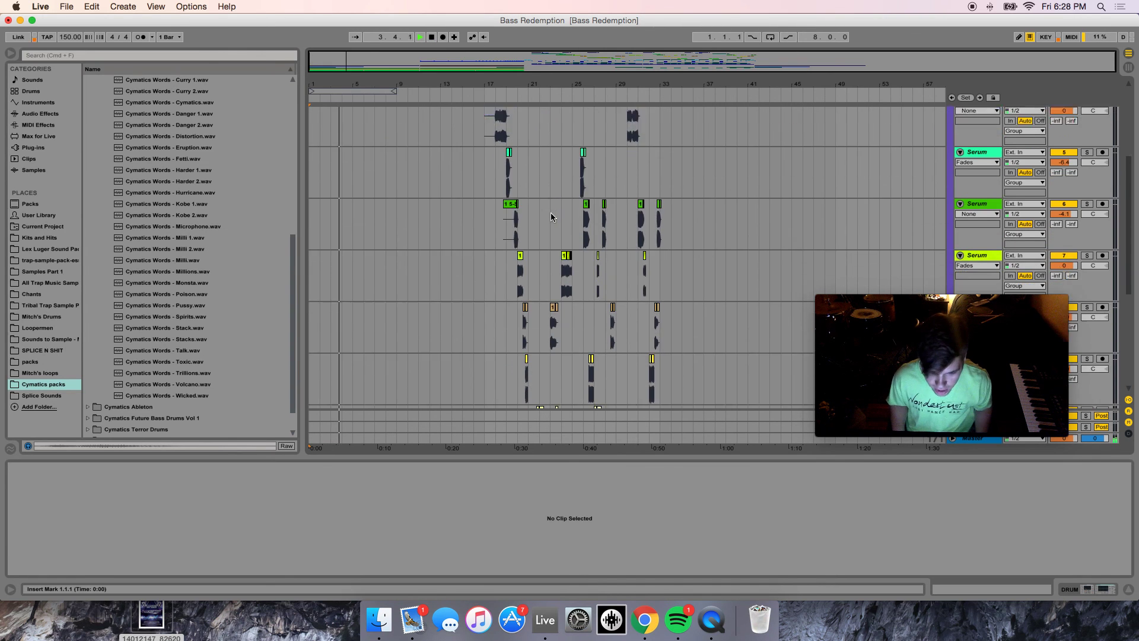
pyautogui.scroll(10, 551, 217)
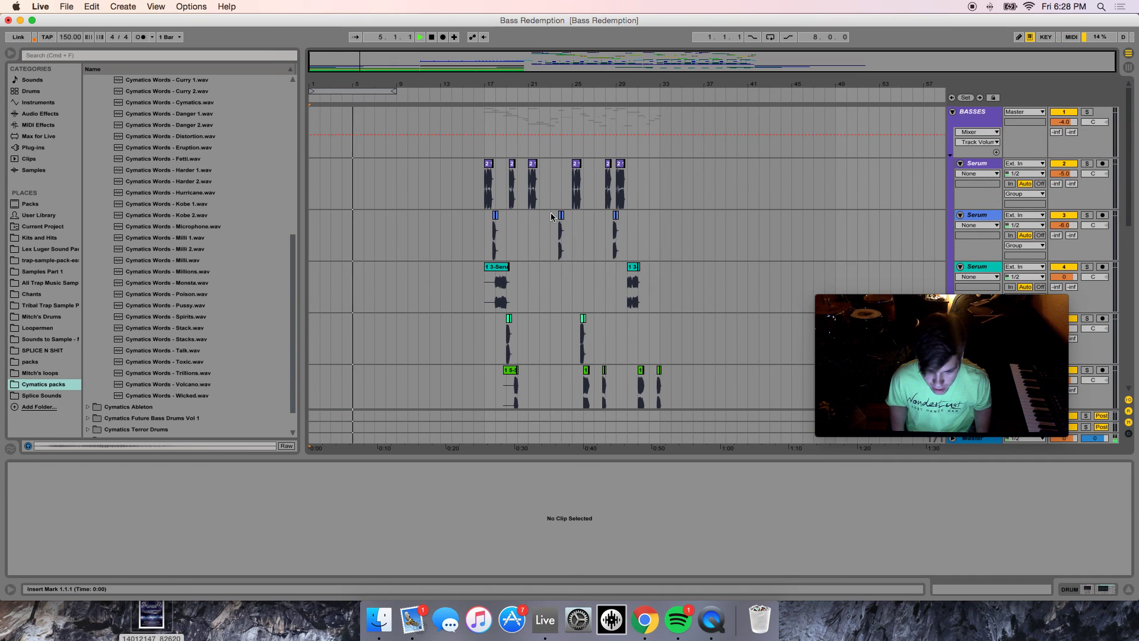
pyautogui.click(952, 113)
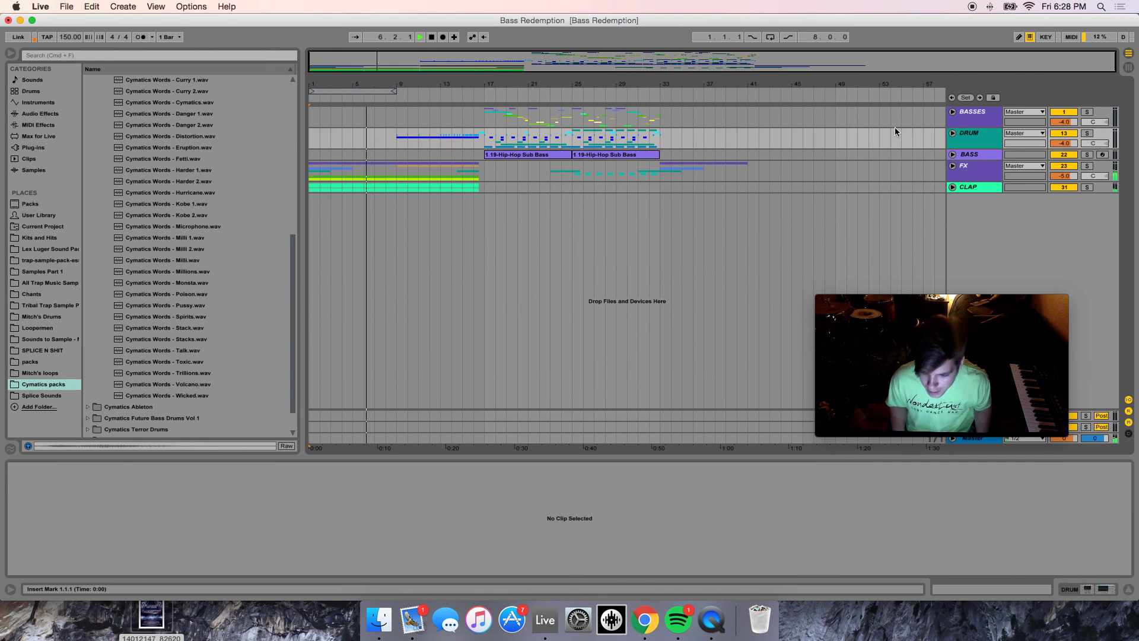
# Move the Movie Recording window off the track headers and over the browser.
pyautogui.click(906, 305)
pyautogui.moveTo(906, 305); pyautogui.dragTo(962, 301)
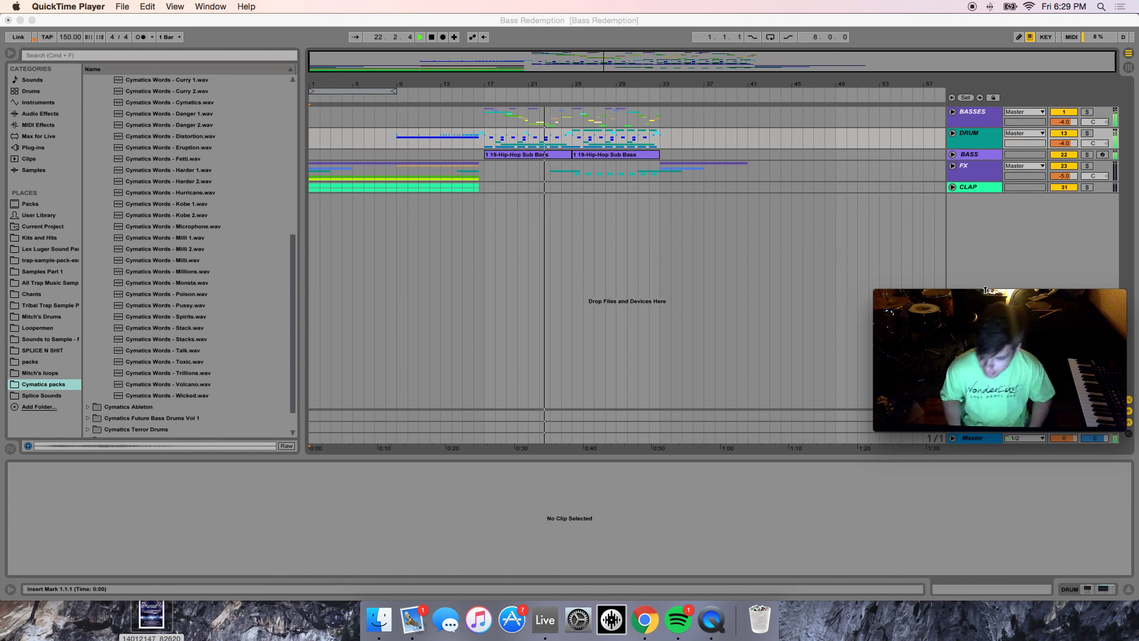
pyautogui.moveTo(981, 295); pyautogui.dragTo(975, 442)
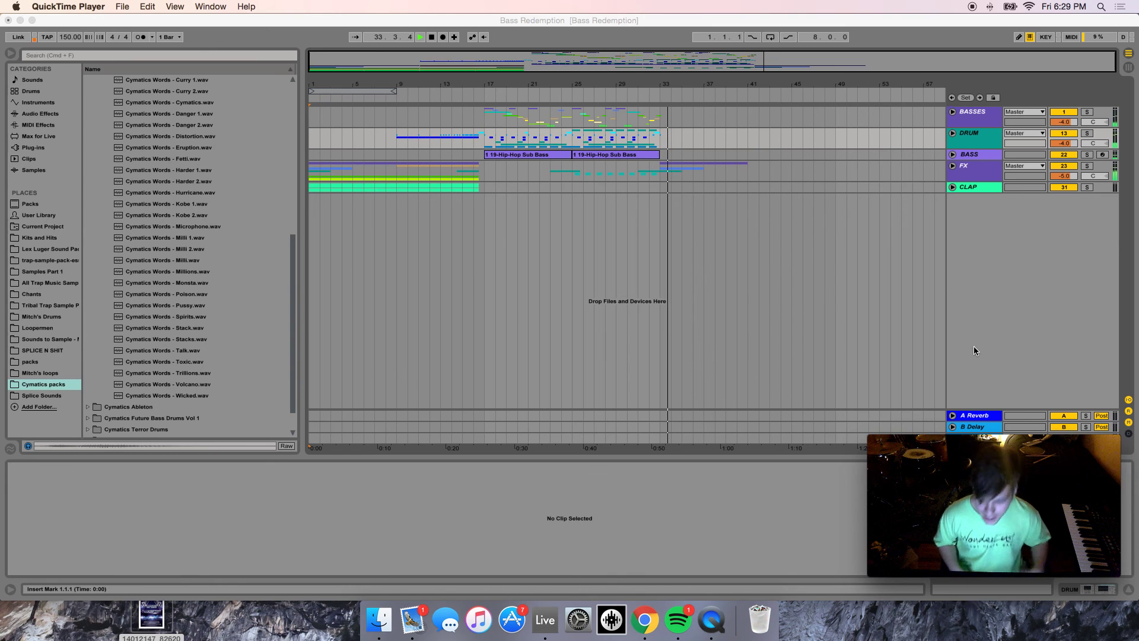
pyautogui.moveTo(939, 445)
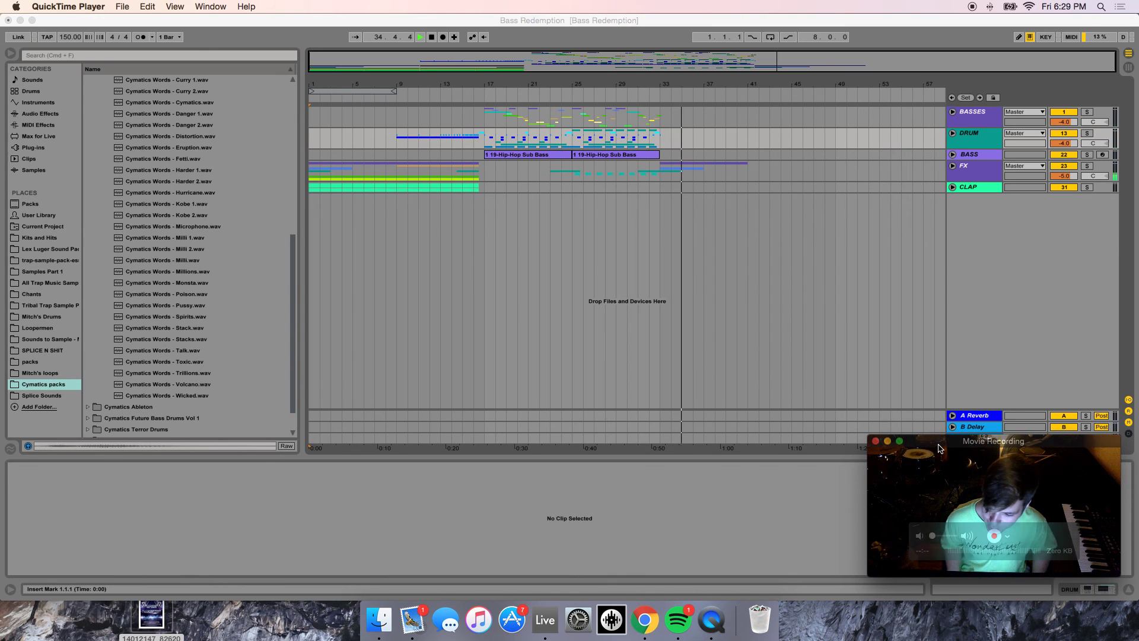
pyautogui.moveTo(938, 445); pyautogui.dragTo(80, 25)
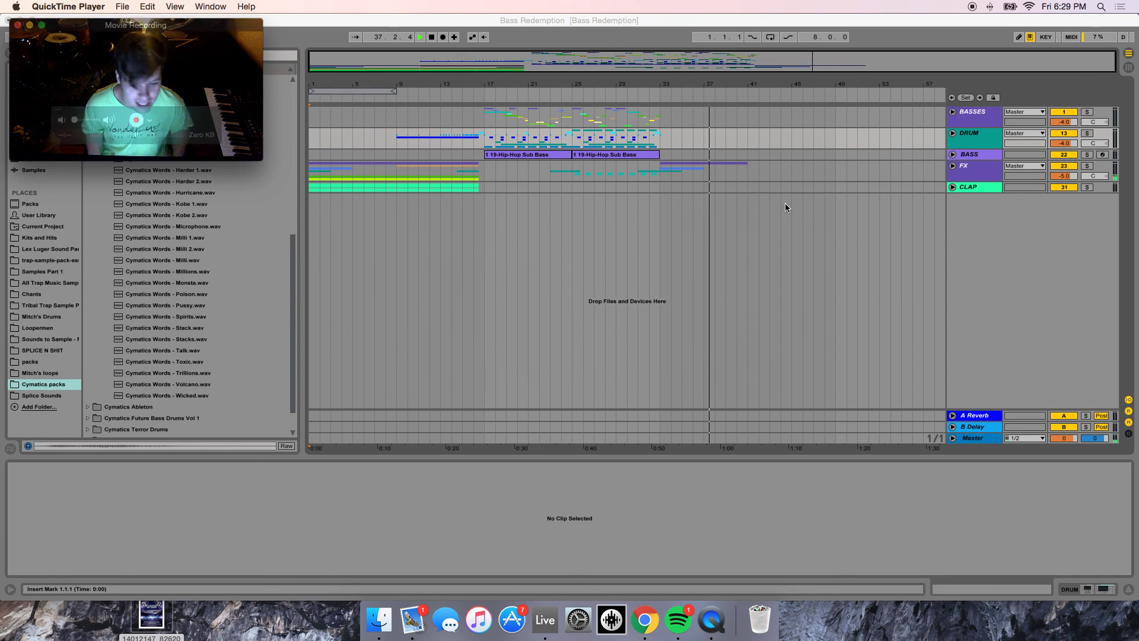
# Stop playback and examine the audio clips on the Serum tracks inside the BASSES group.
pyautogui.click(961, 124)
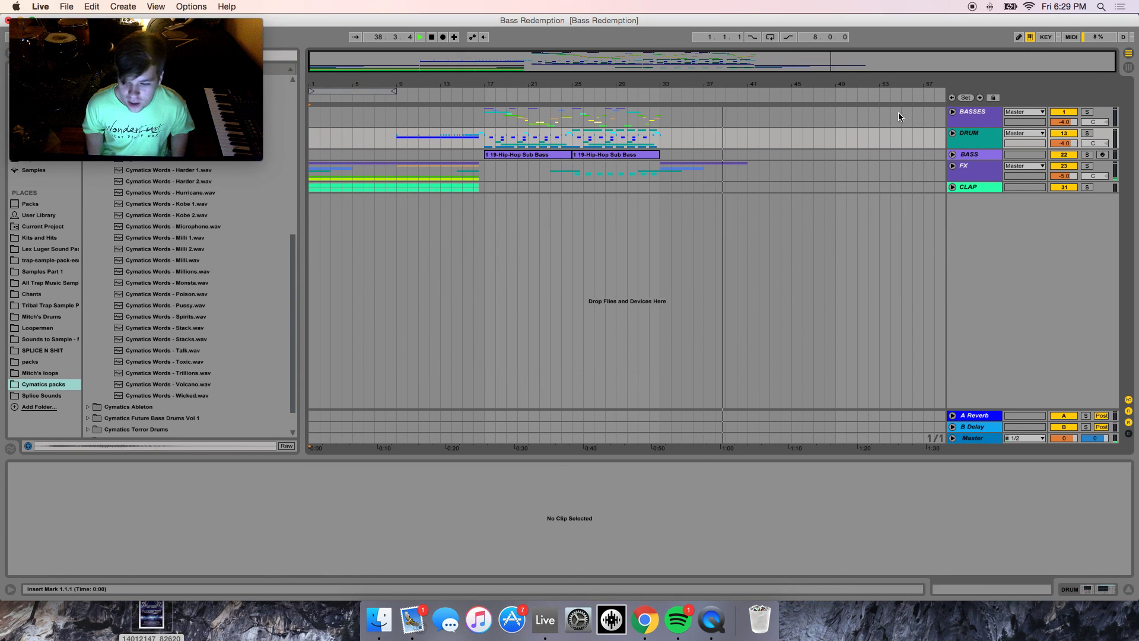
pyautogui.click(952, 111)
pyautogui.scroll(-10, 510, 195)
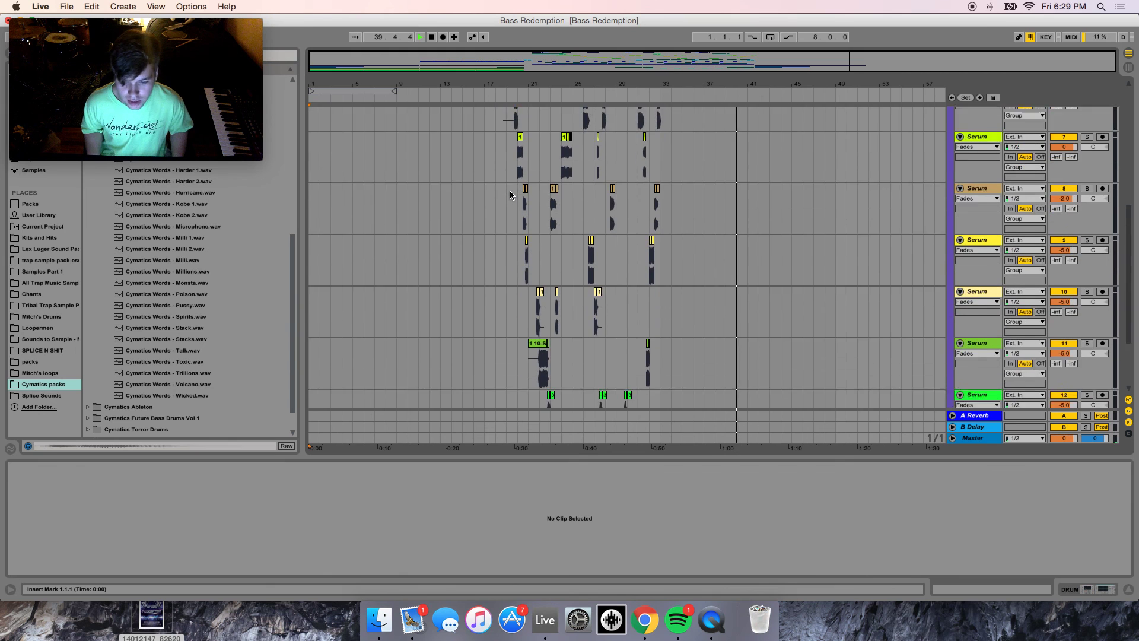
pyautogui.scroll(10, 510, 195)
pyautogui.press('space')
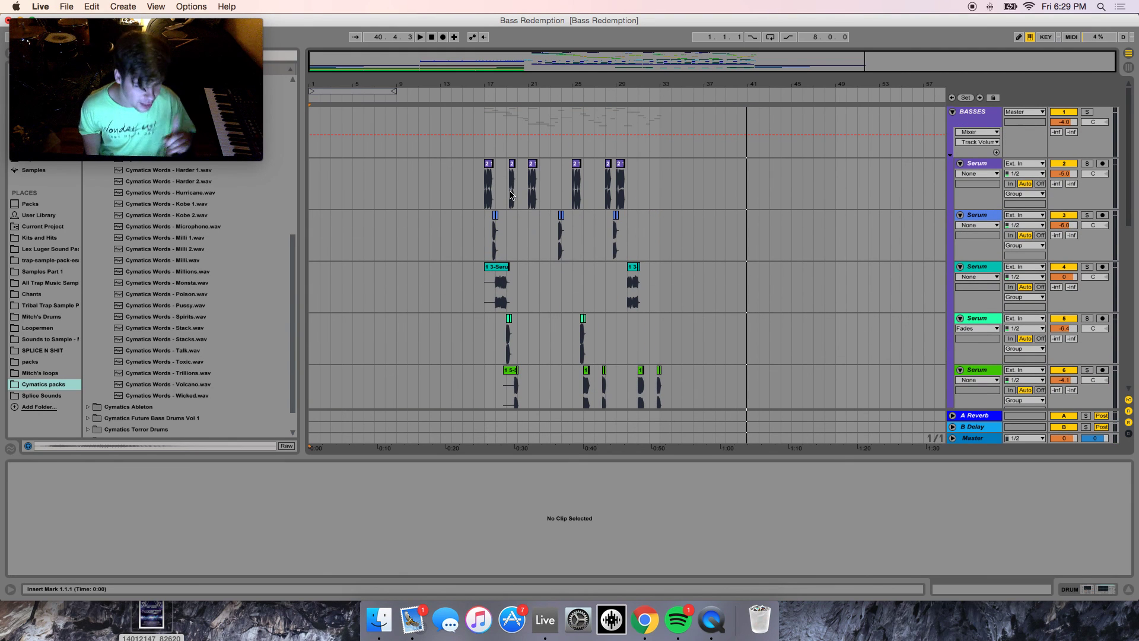
pyautogui.scroll(-10, 510, 194)
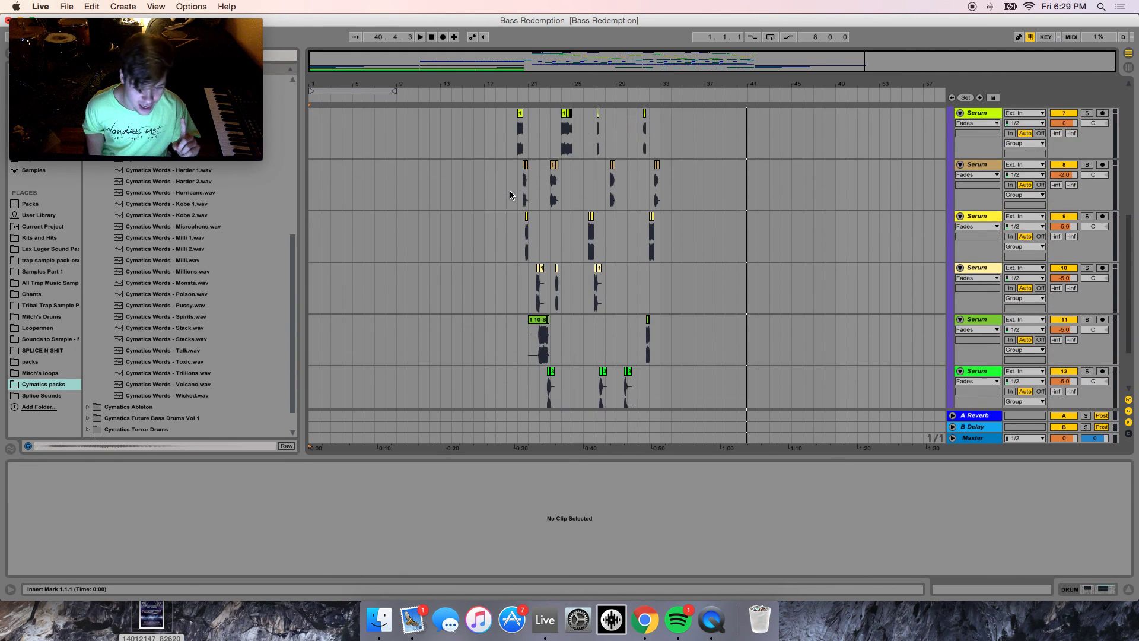
pyautogui.scroll(10, 510, 194)
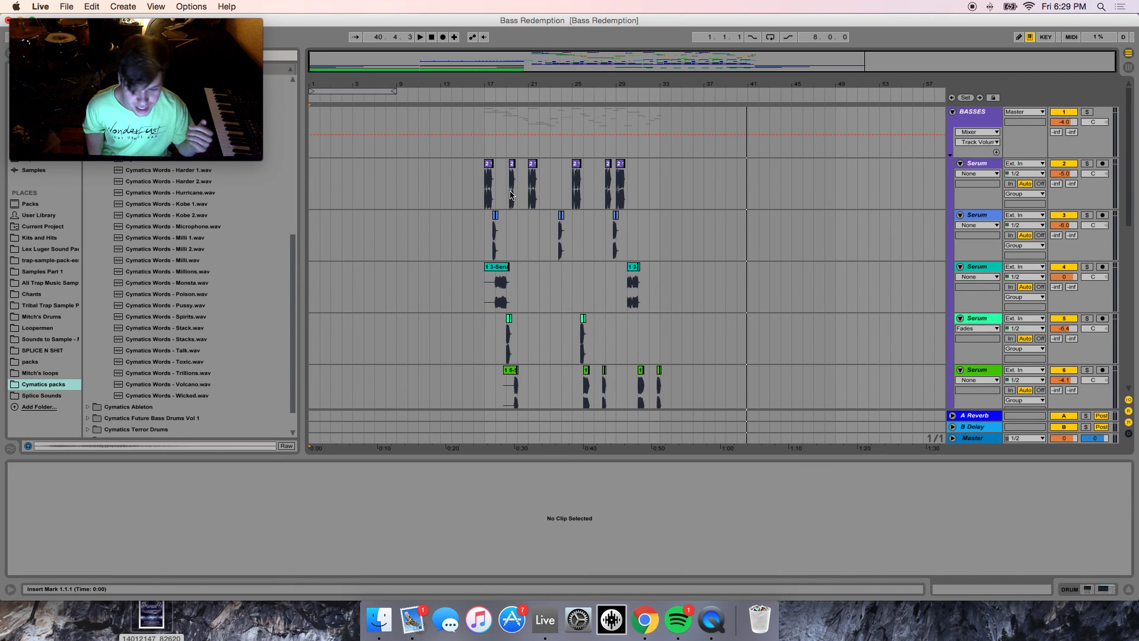
pyautogui.click(953, 112)
# Examine the tracks inside the DRUM group and the BASS, FX and CLAP tracks.
pyautogui.click(952, 133)
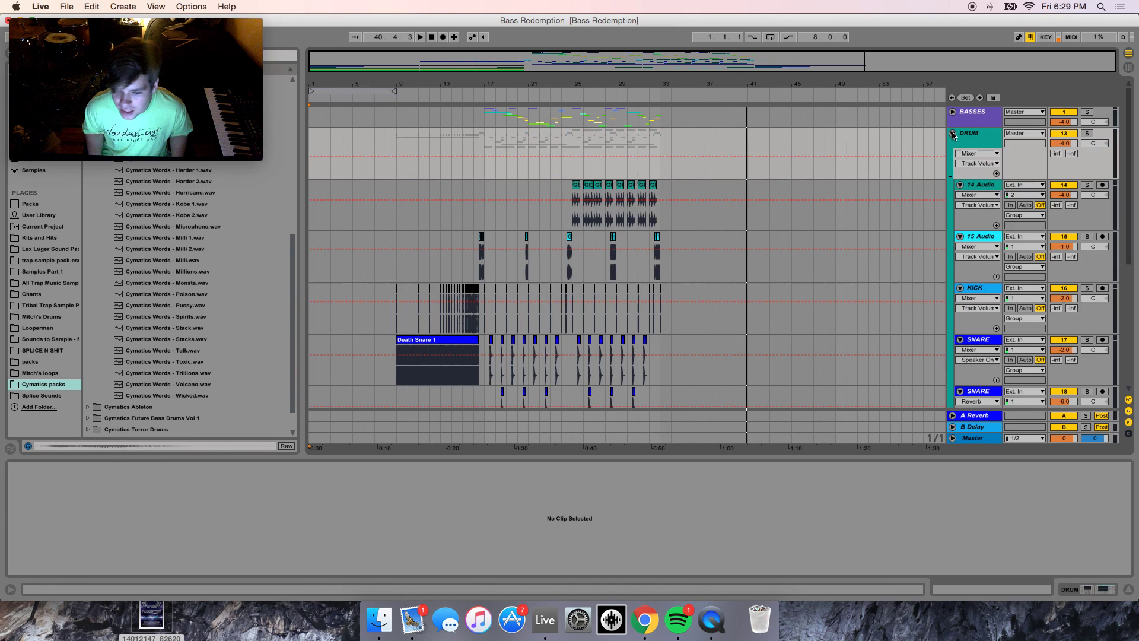
pyautogui.click(952, 133)
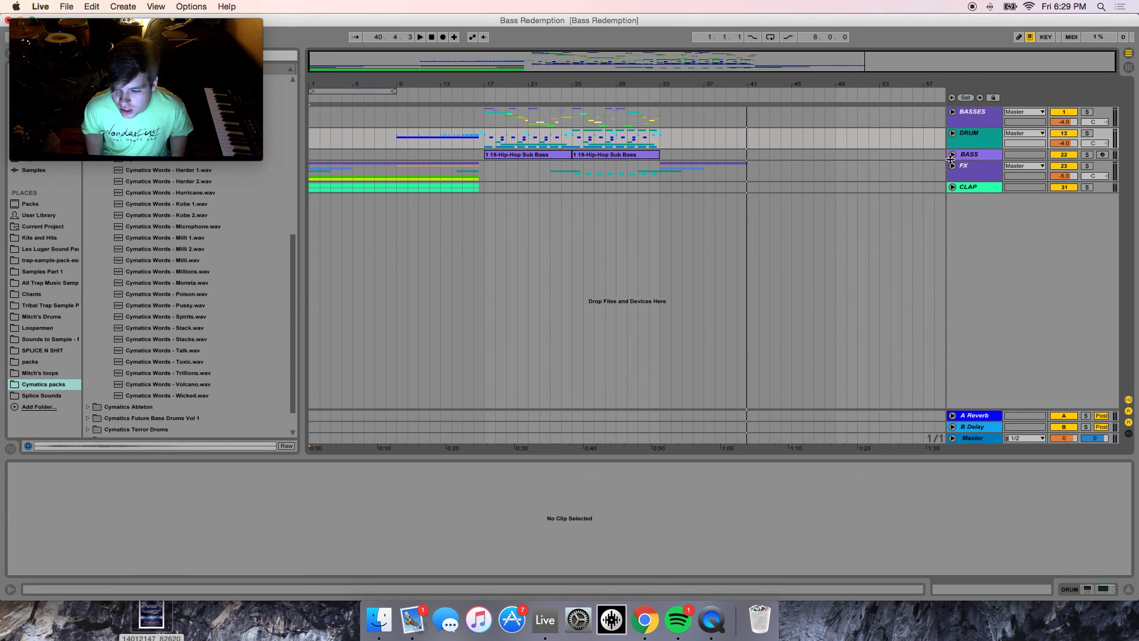
pyautogui.click(968, 155)
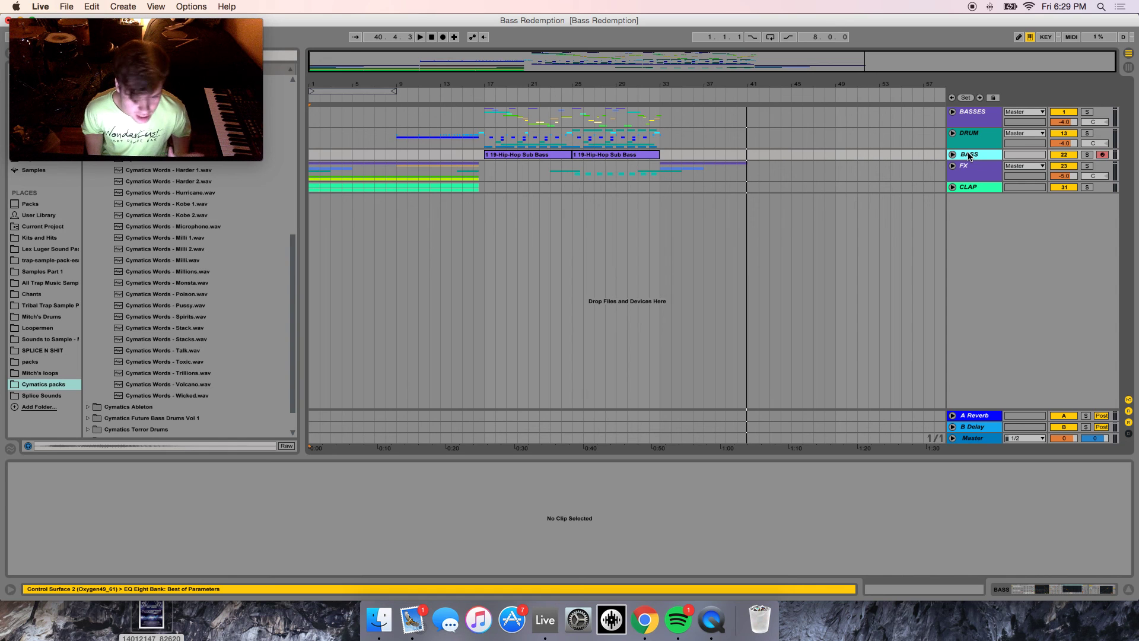
pyautogui.click(957, 168)
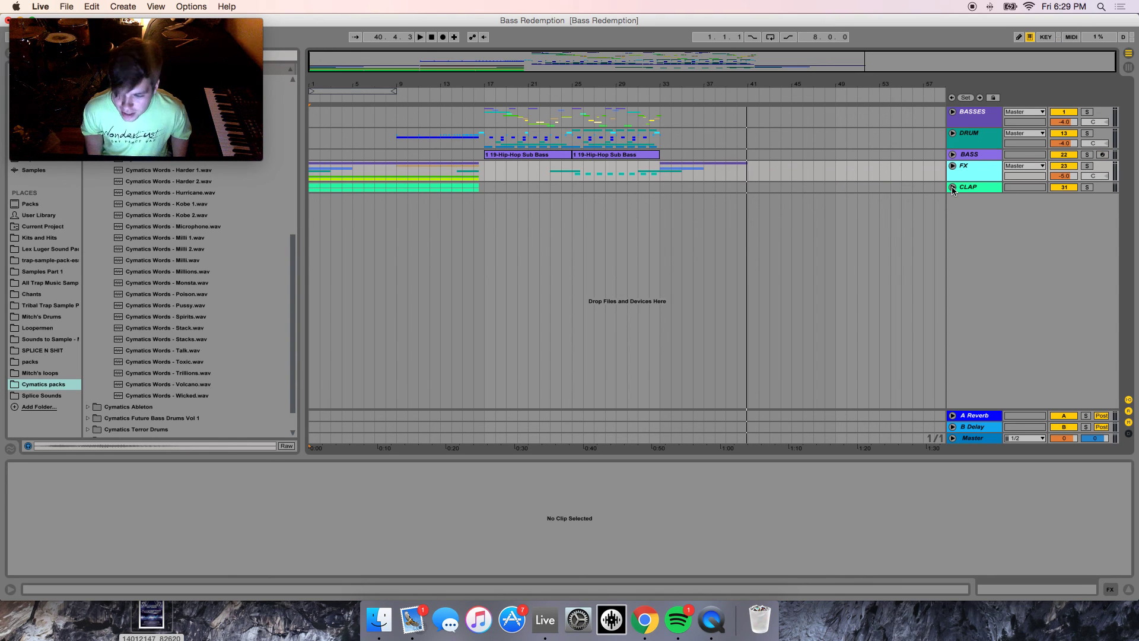
pyautogui.click(952, 187)
pyautogui.click(952, 188)
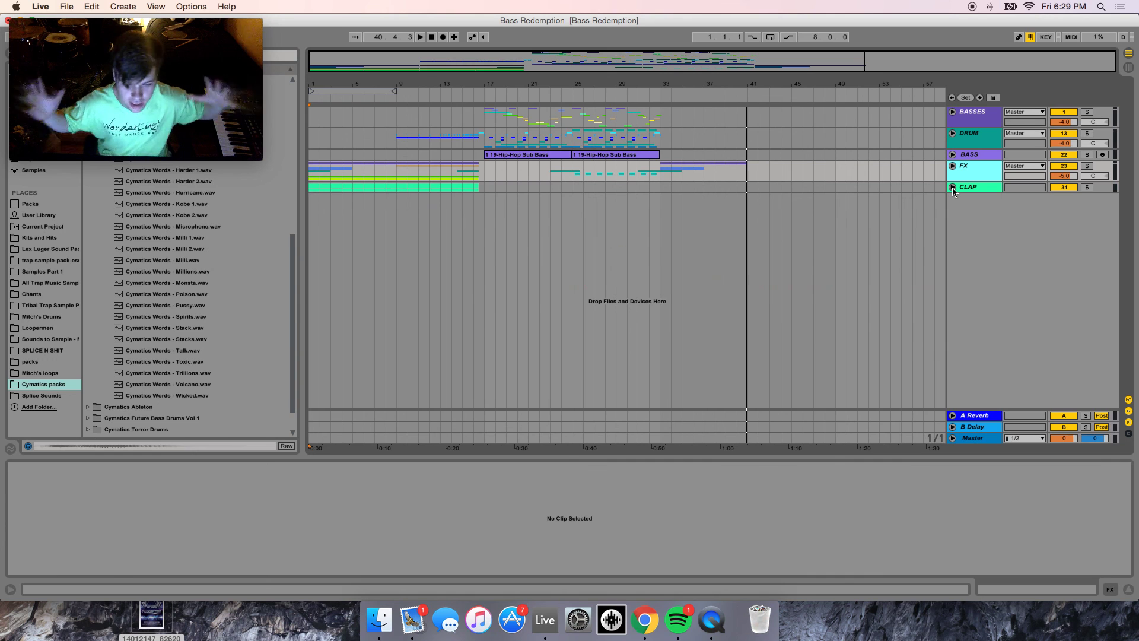